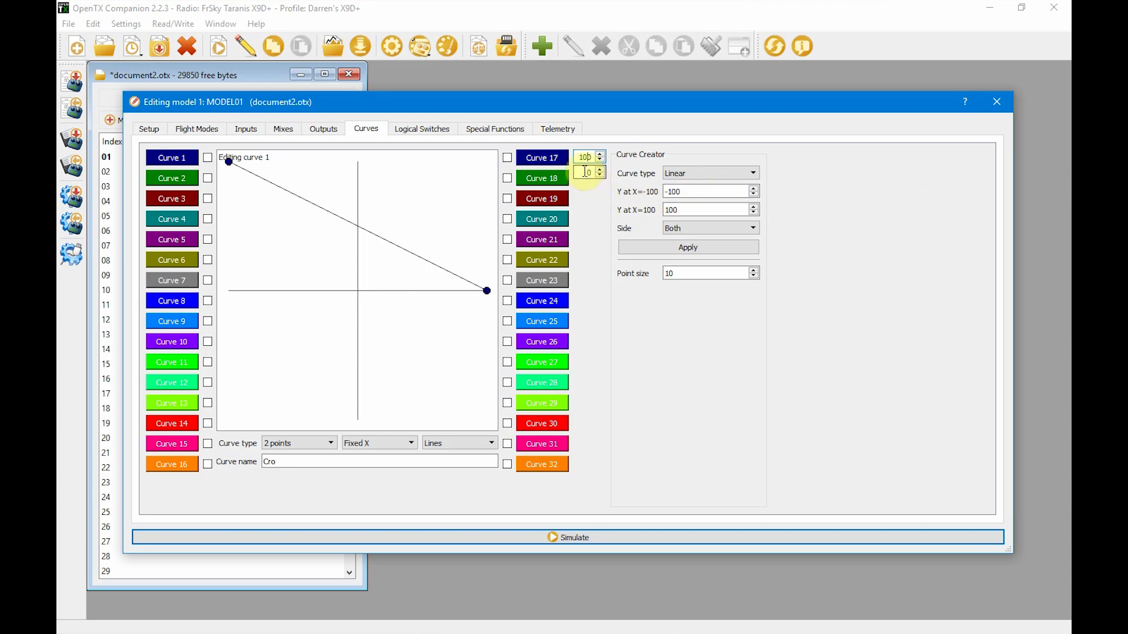
Change the source of the I3:Thr input to the LS slider.
click(244, 131)
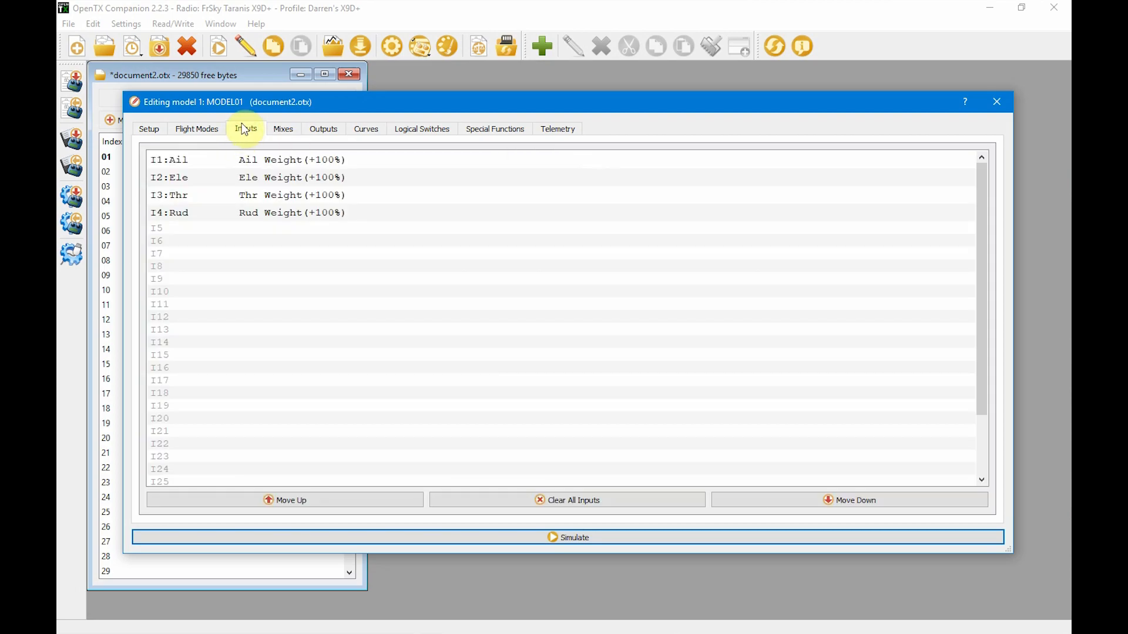
double_click(206, 200)
click(511, 215)
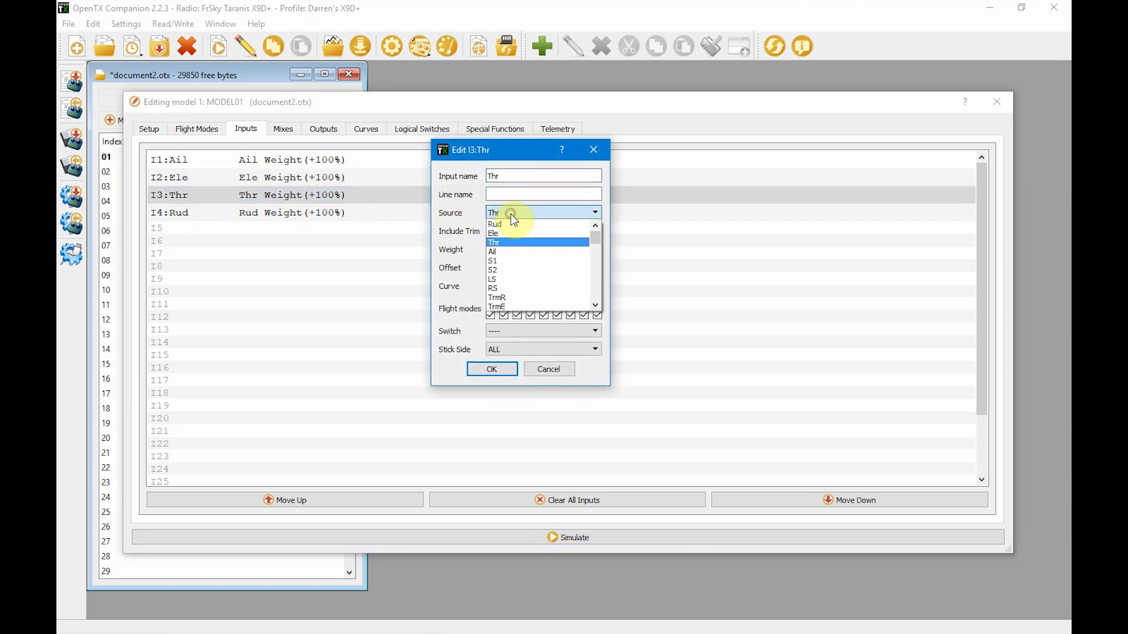
click(513, 277)
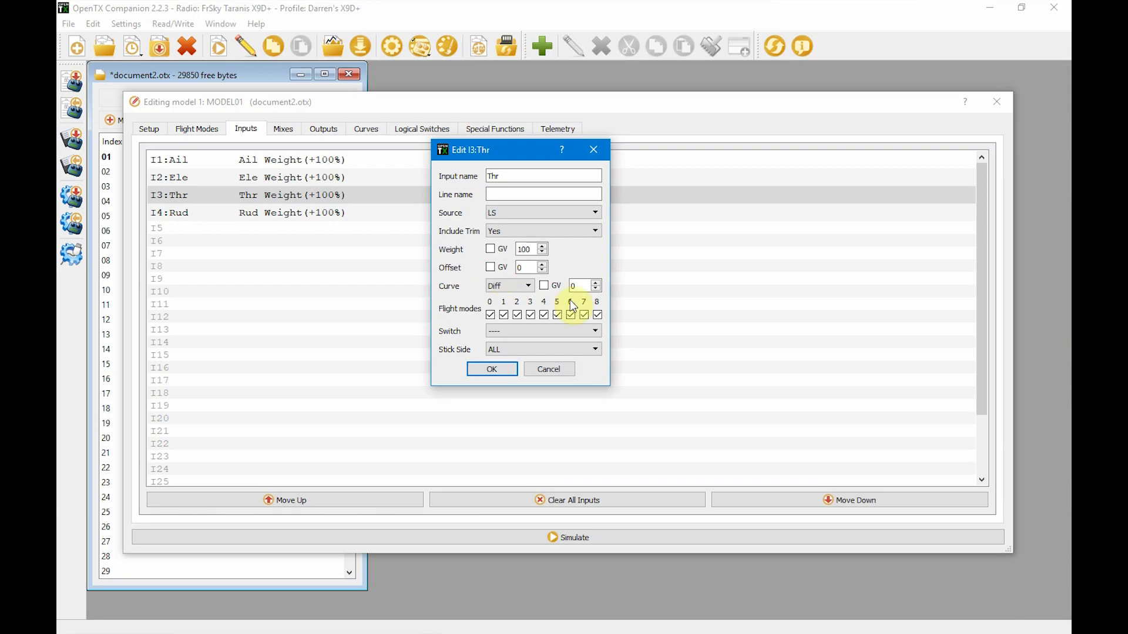
click(495, 373)
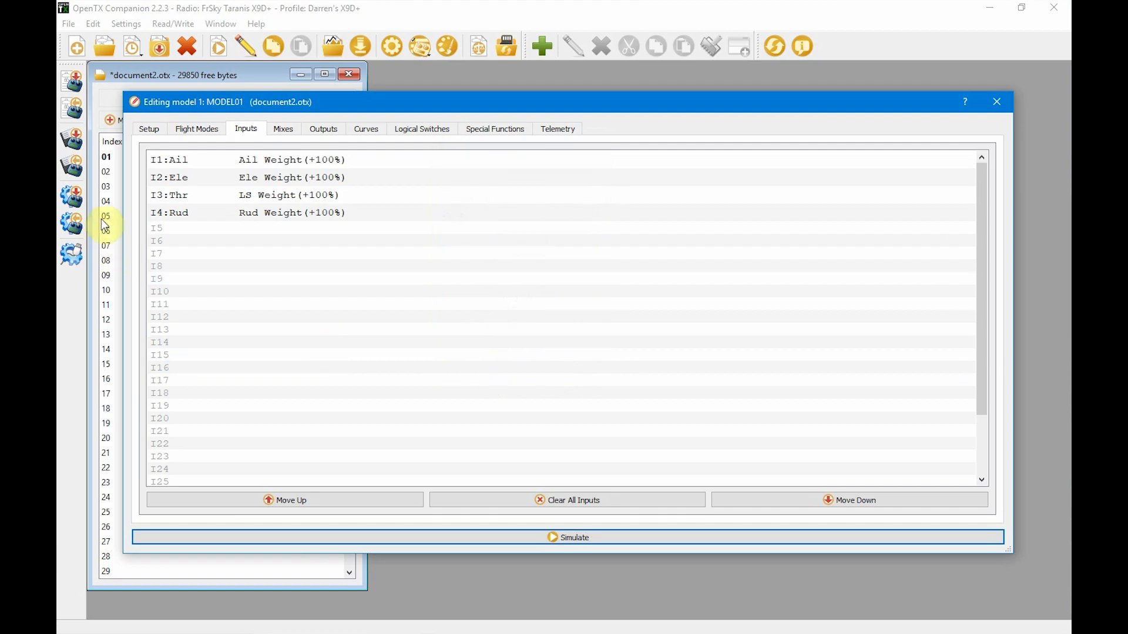
Add input I5 with the name Crow and Thr as its source.
double_click(165, 227)
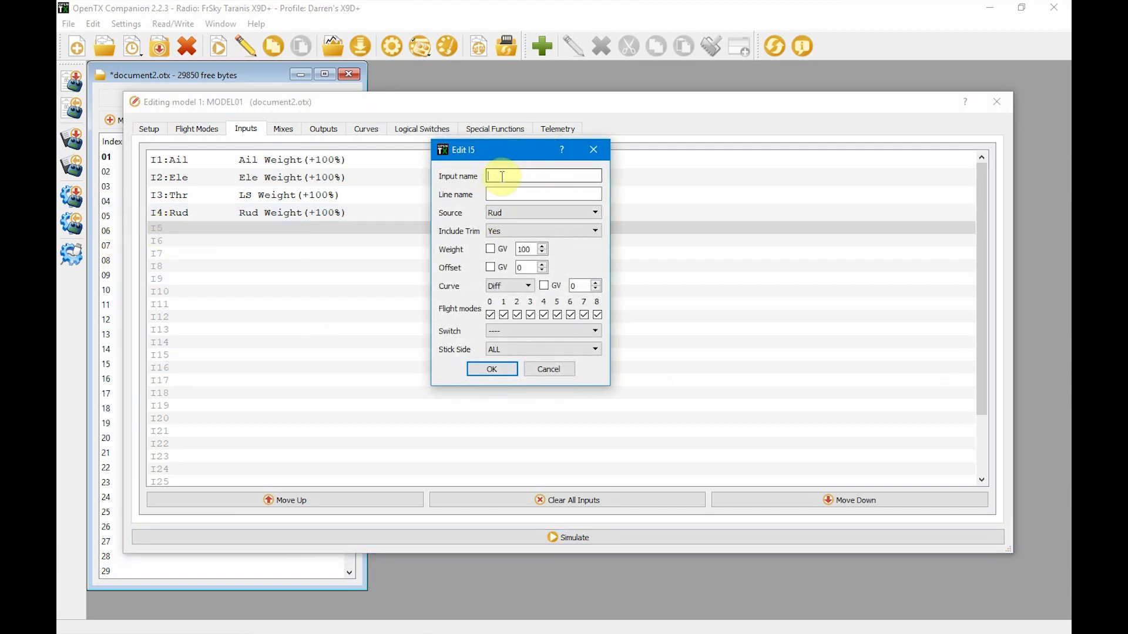
text(Crow)
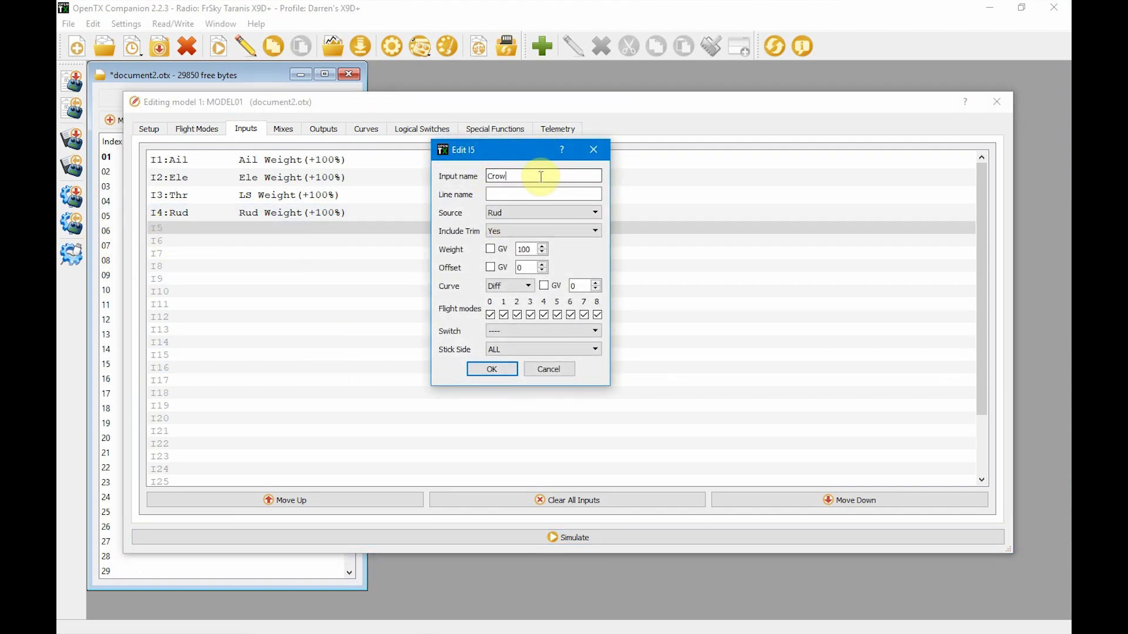
click(554, 211)
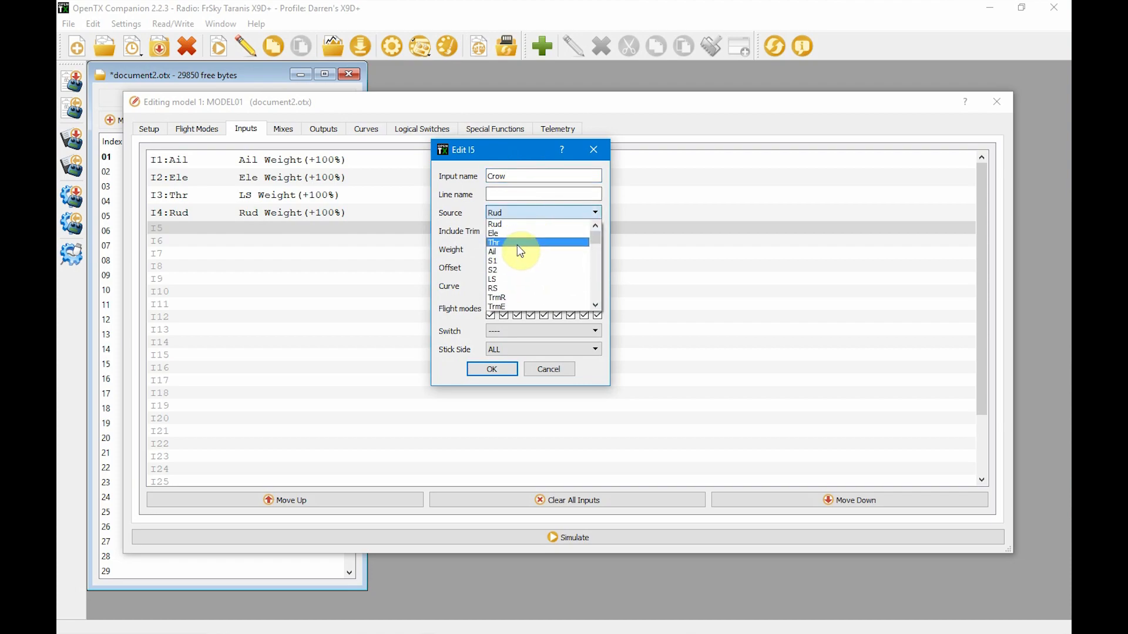
click(505, 279)
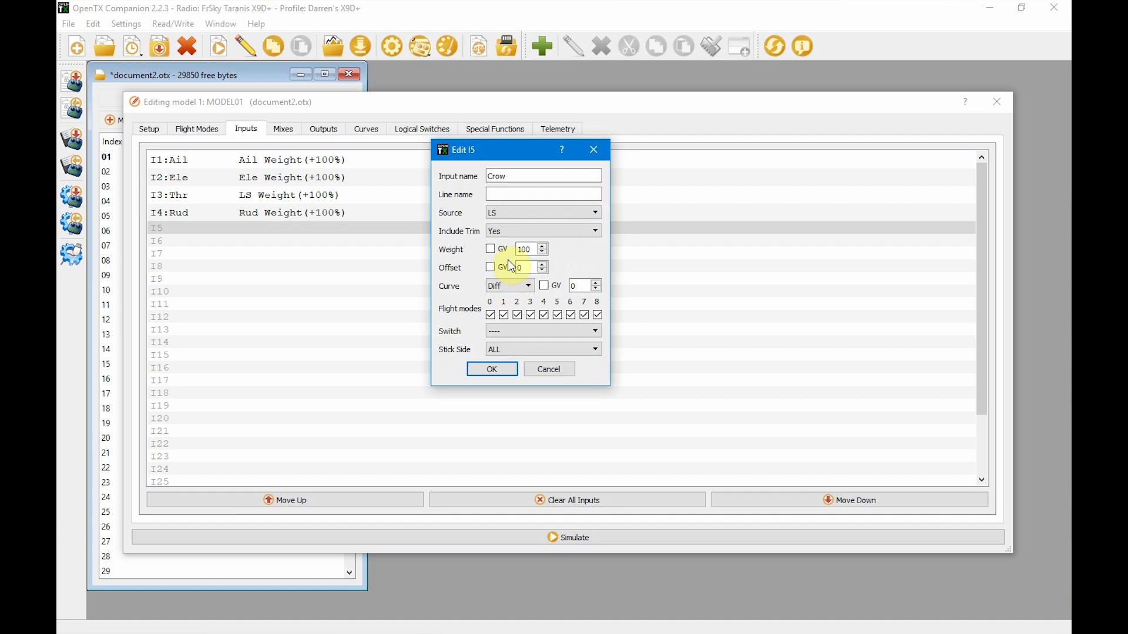
click(514, 213)
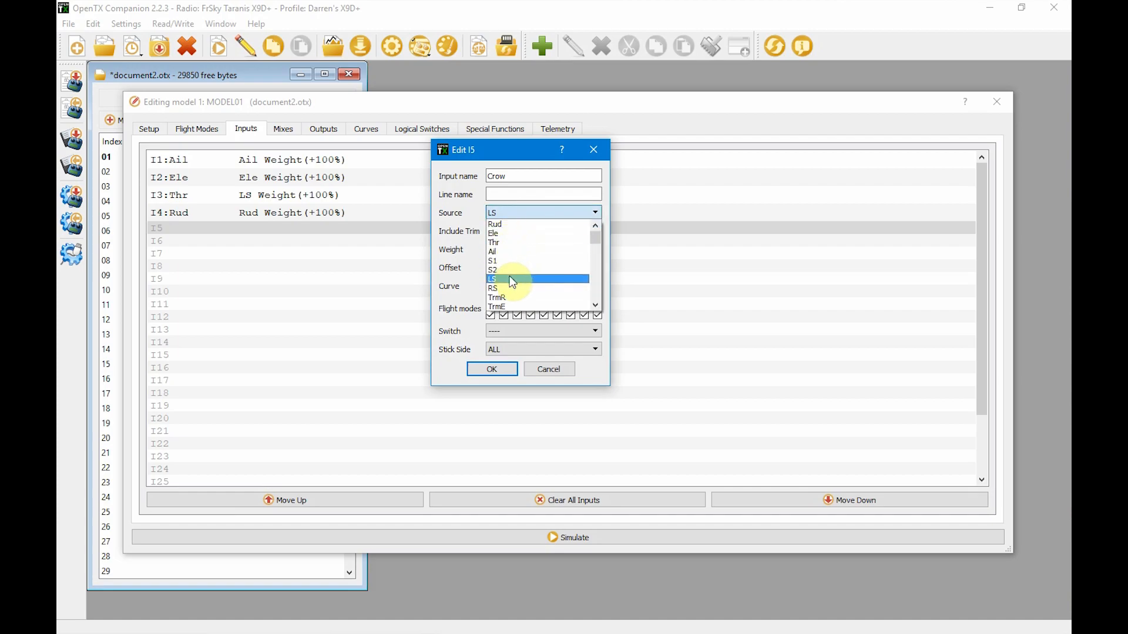
click(514, 243)
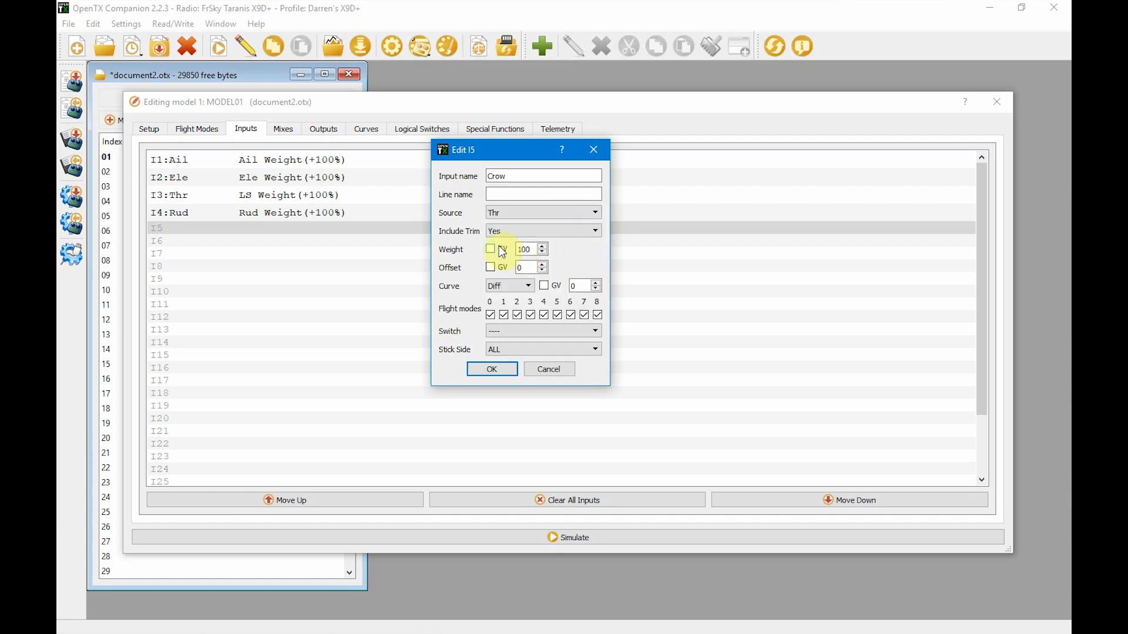
click(492, 369)
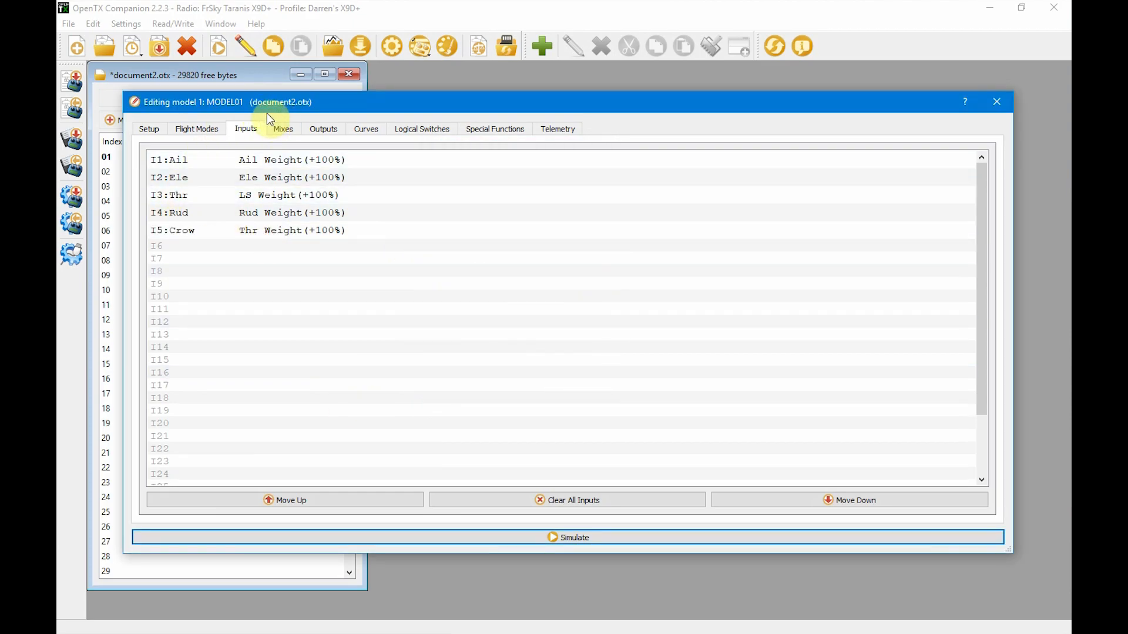
Assign the custom curve CV1:Cro to the Crow input, using the Curve type.
double_click(272, 236)
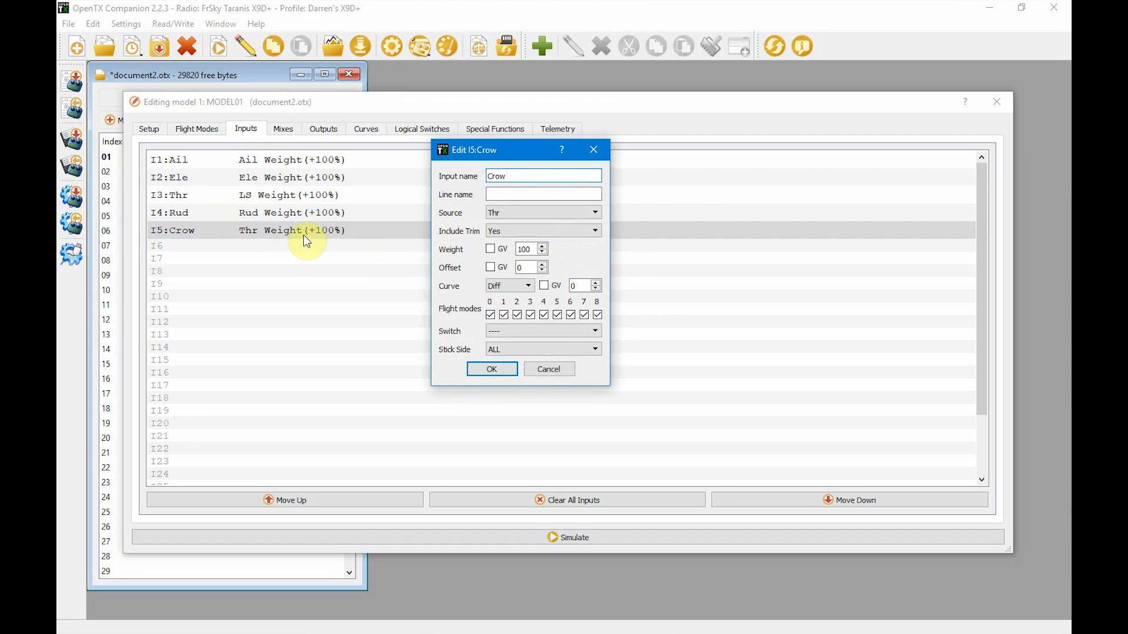
click(529, 287)
click(504, 319)
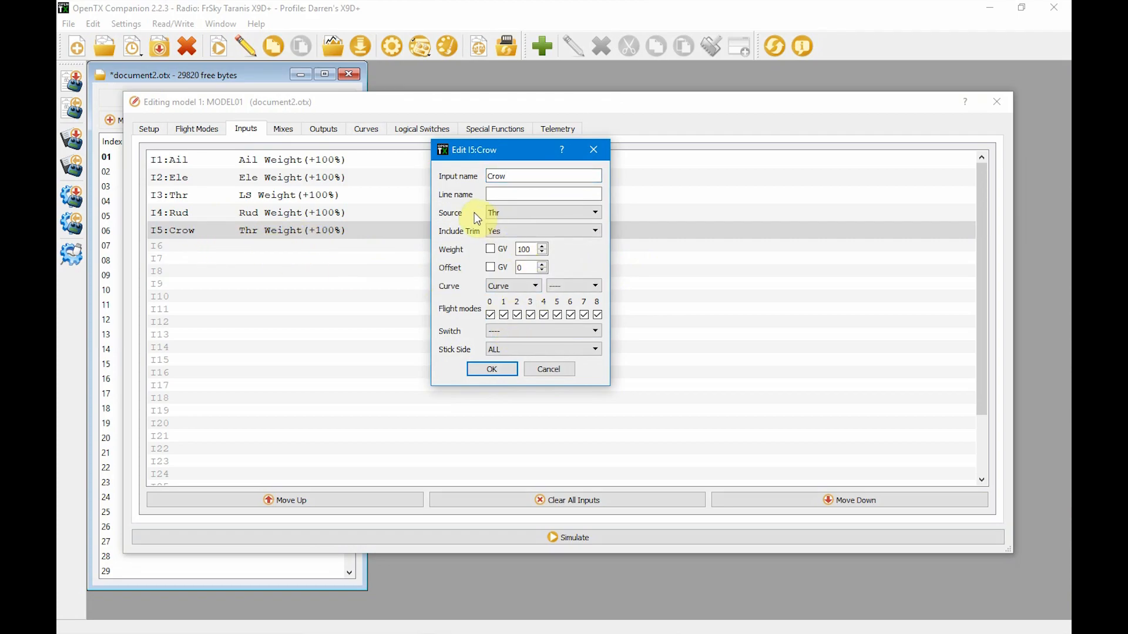
click(586, 288)
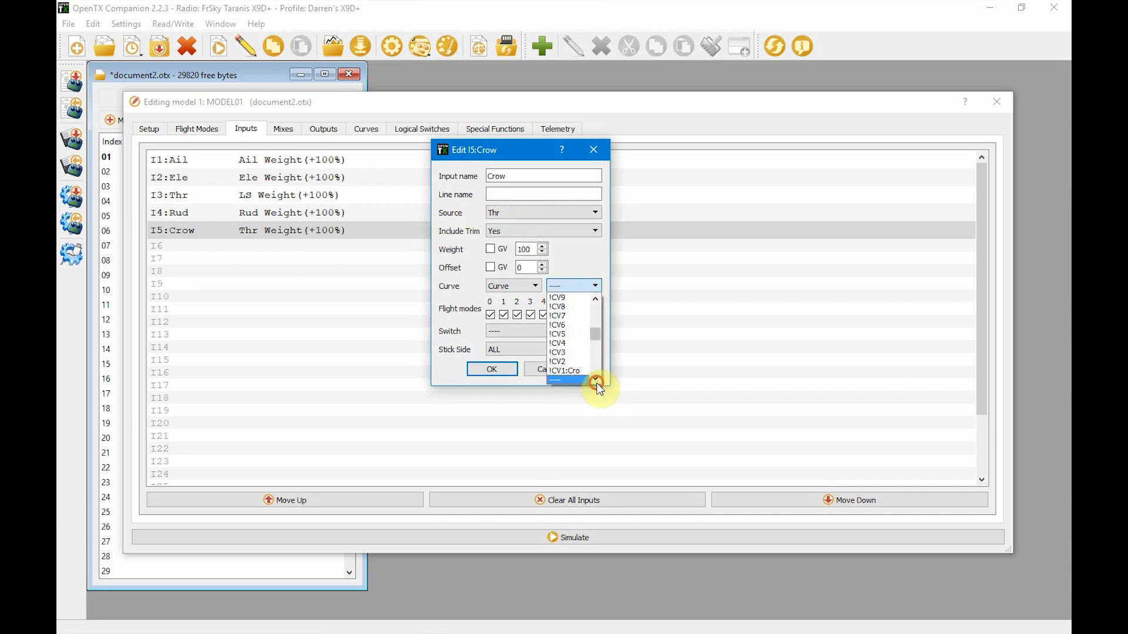
click(578, 378)
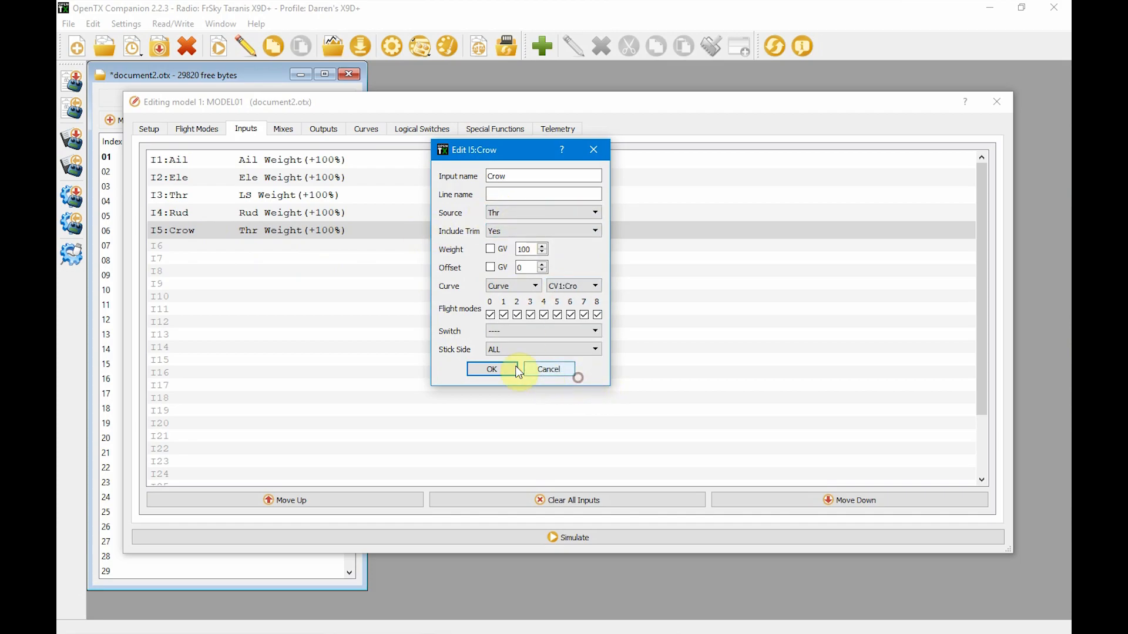
click(485, 373)
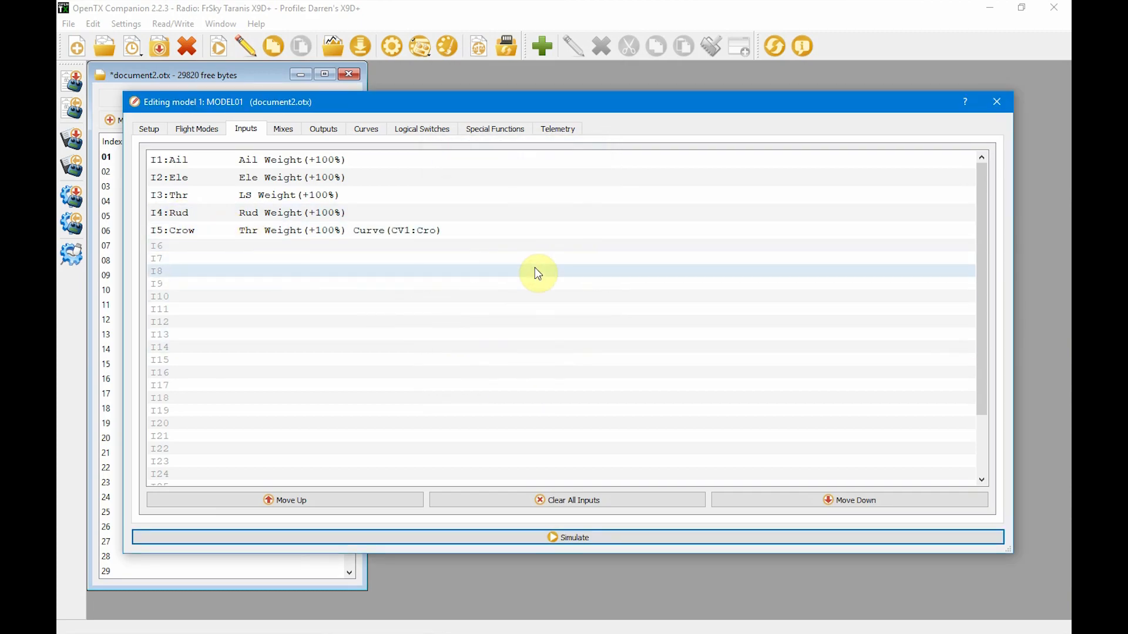
Add a mix on channel CH5 named Crow with I5:Crow as its source.
click(283, 129)
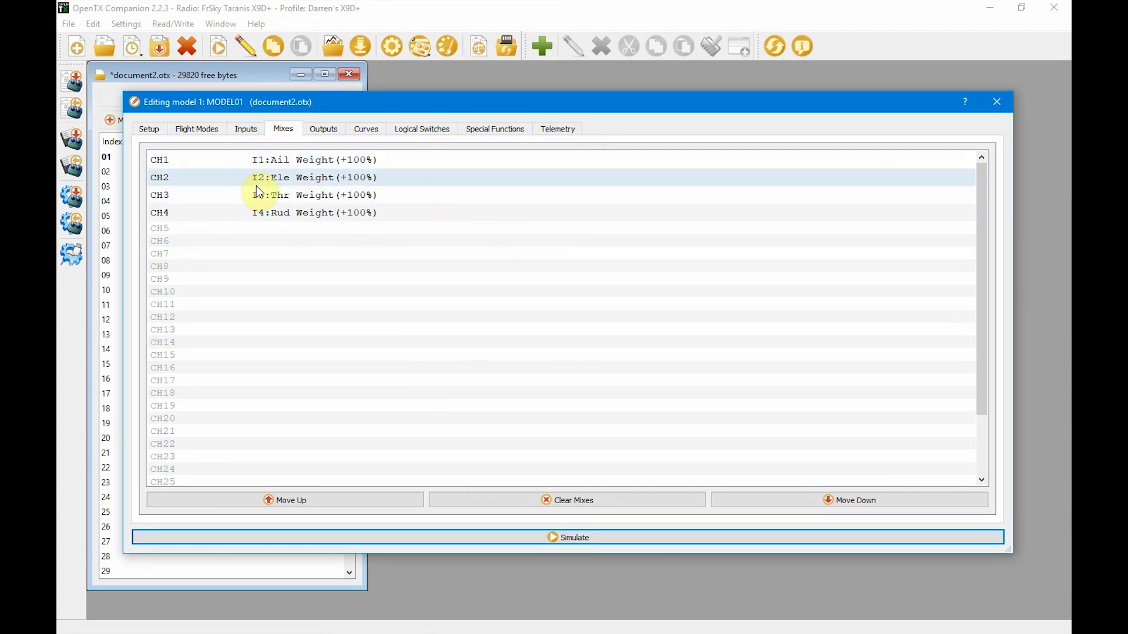
double_click(185, 229)
click(531, 157)
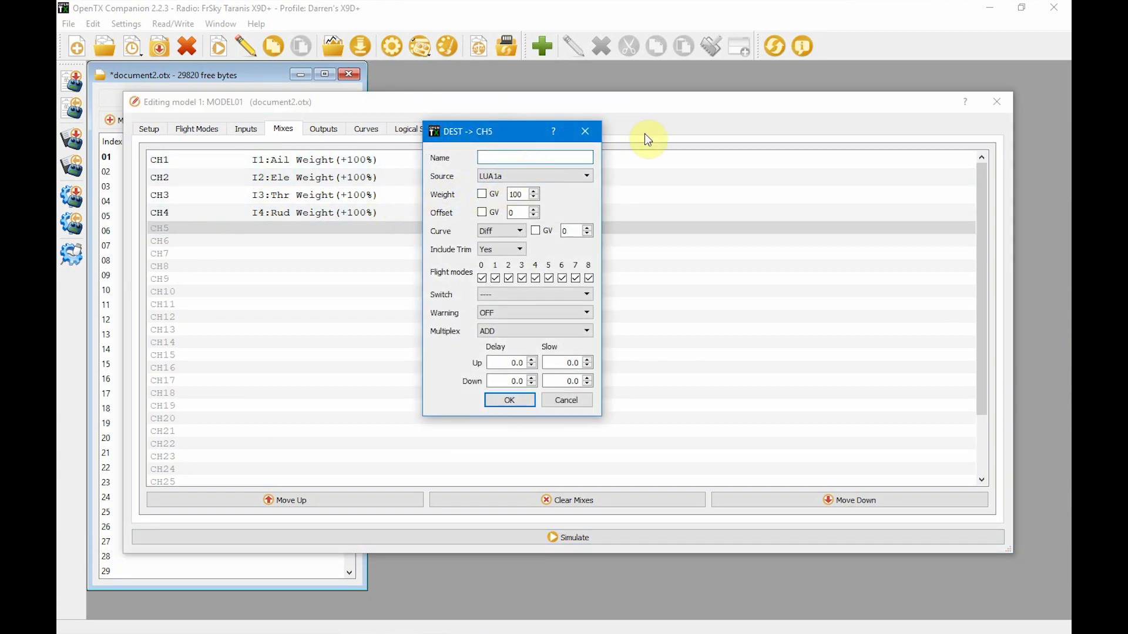
text(Crow)
click(585, 176)
click(587, 269)
drag(591, 270, 587, 270)
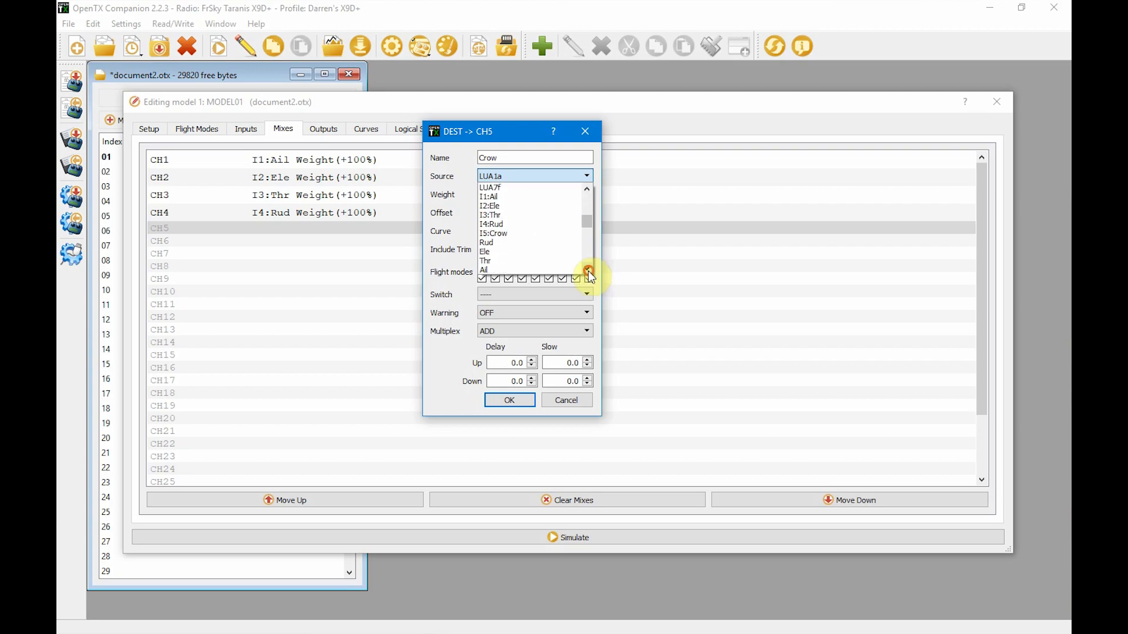
click(490, 237)
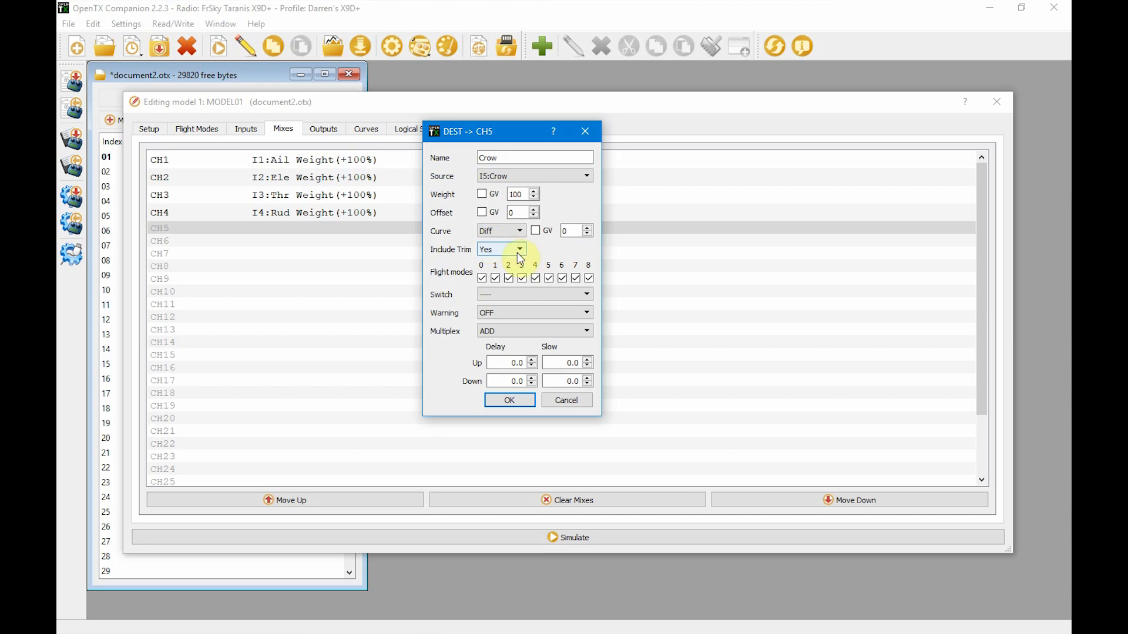
click(521, 403)
Add a mix on channel CH6 named Crowmode with switch SE as its source.
click(200, 245)
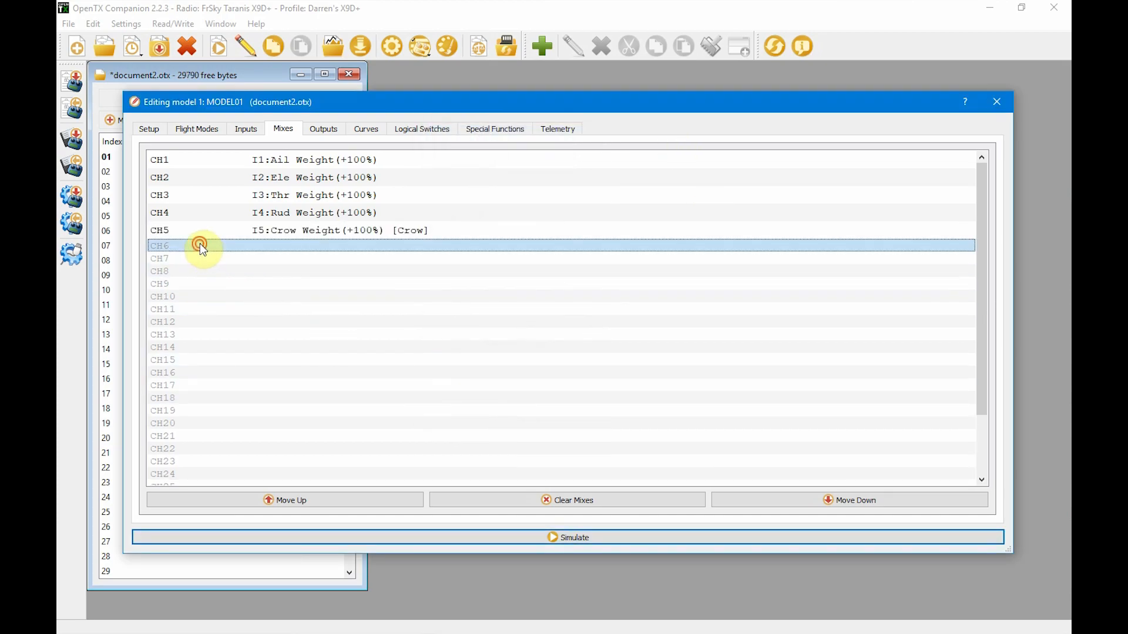
double_click(200, 245)
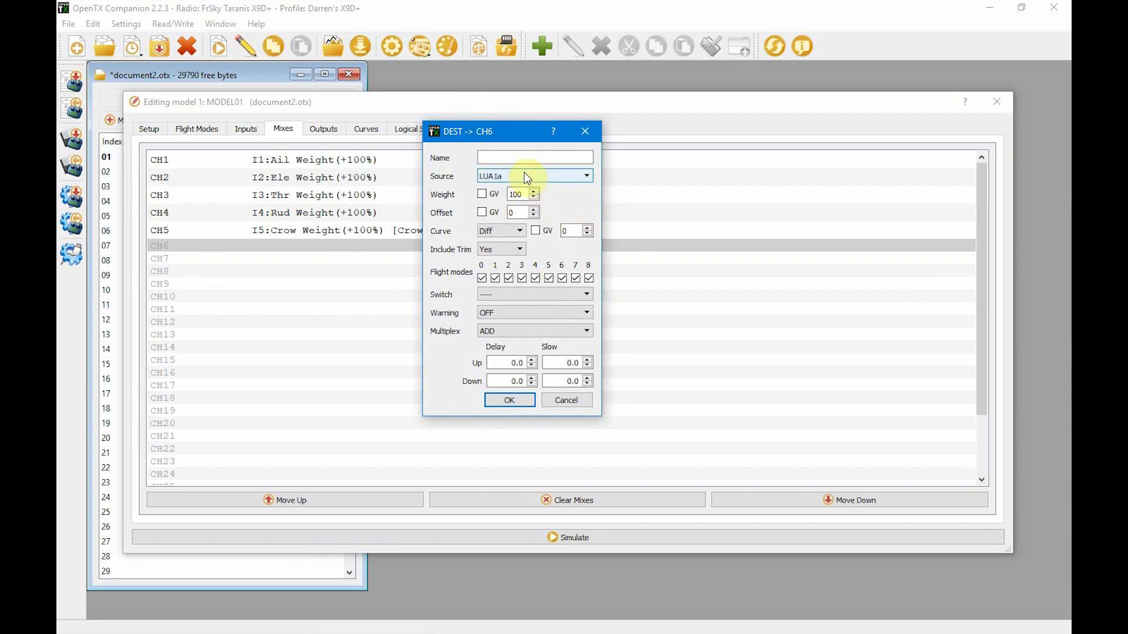
click(523, 157)
text(Crowmode)
click(524, 176)
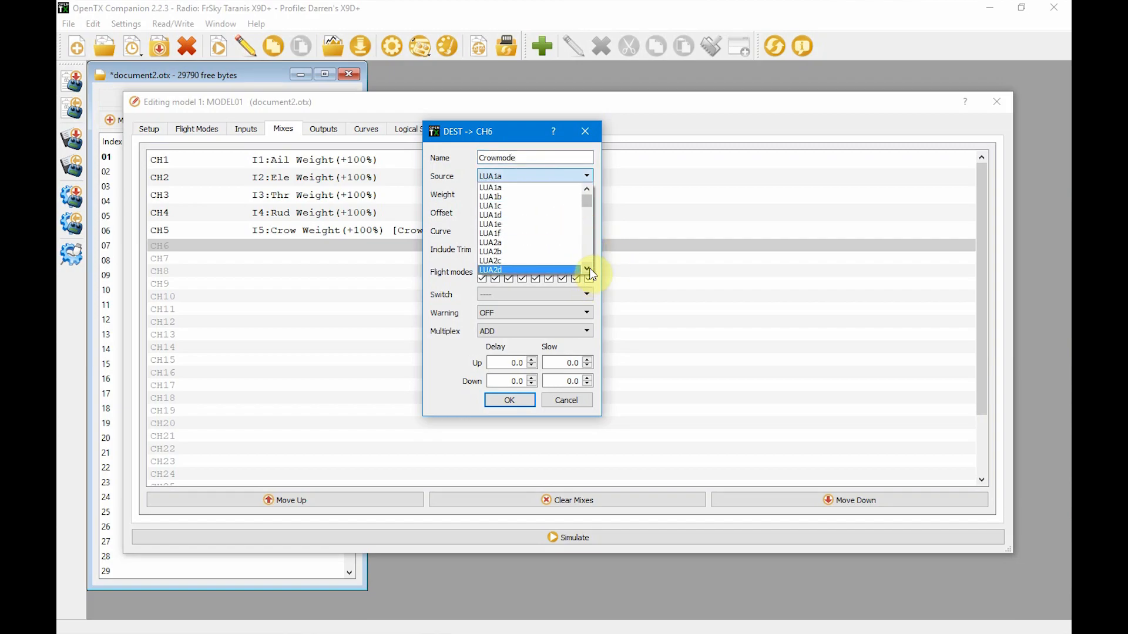
click(588, 269)
click(588, 269)
click(588, 269)
click(587, 269)
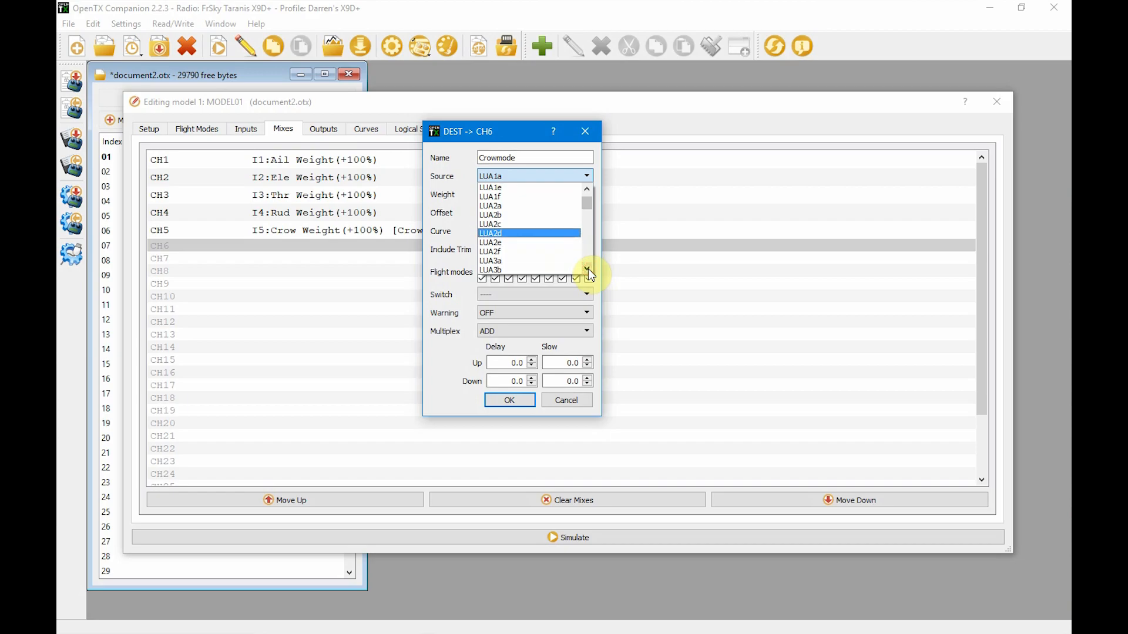
click(589, 269)
click(589, 269)
click(590, 269)
click(589, 269)
click(589, 269)
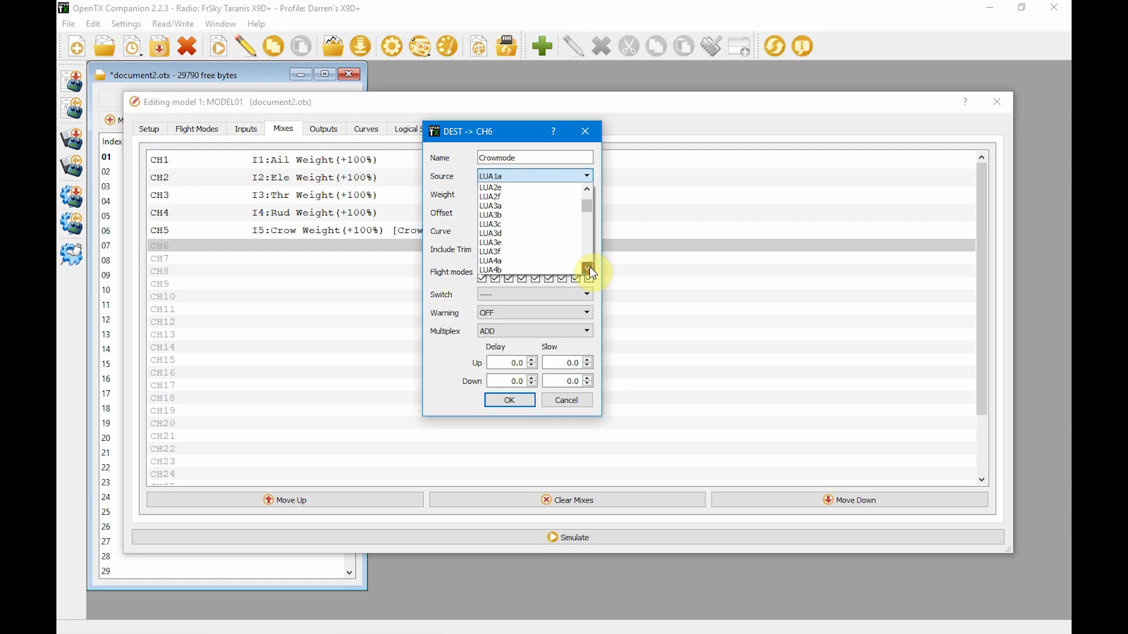
click(586, 251)
click(586, 251)
click(586, 250)
click(587, 251)
click(587, 252)
click(542, 205)
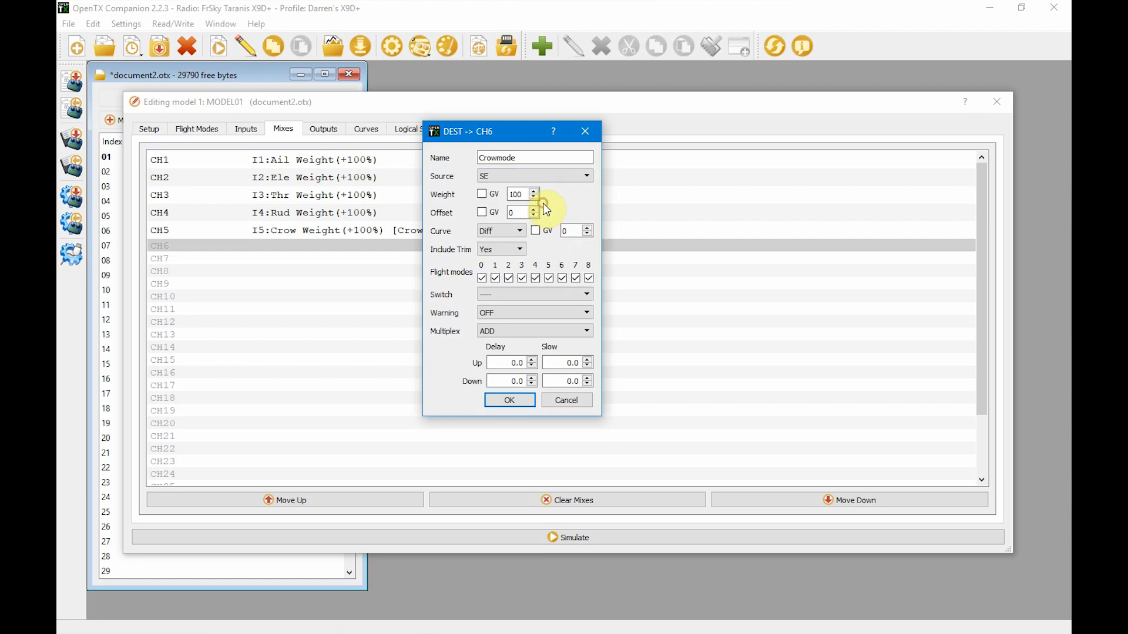
click(506, 404)
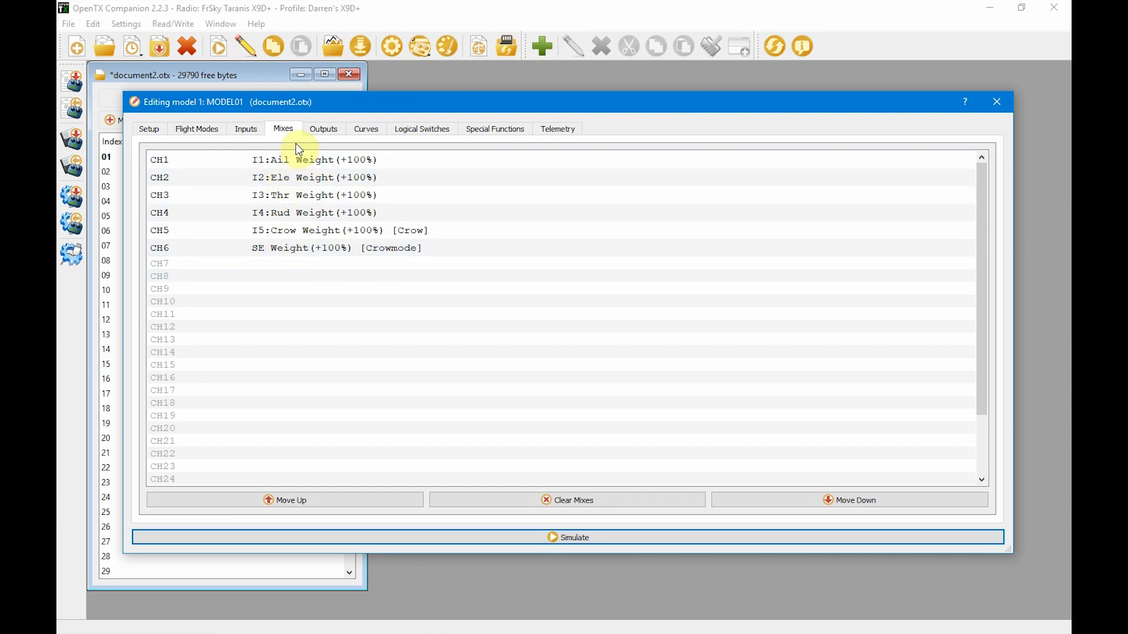
Assign the SE↓ switch position as the trigger of special function SF1.
click(499, 129)
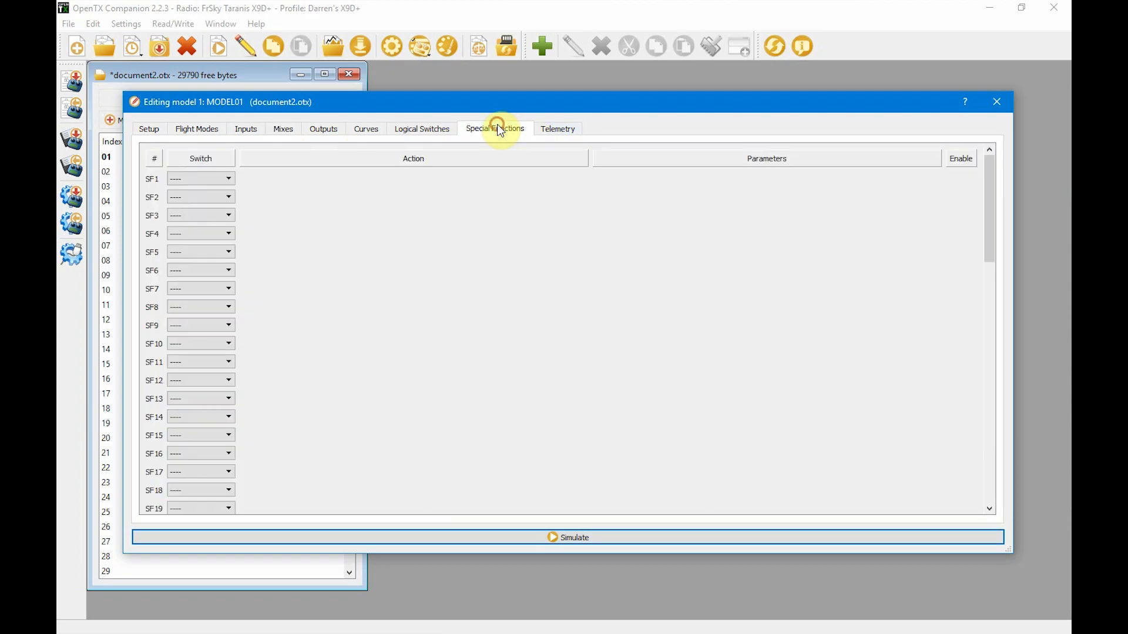
click(190, 177)
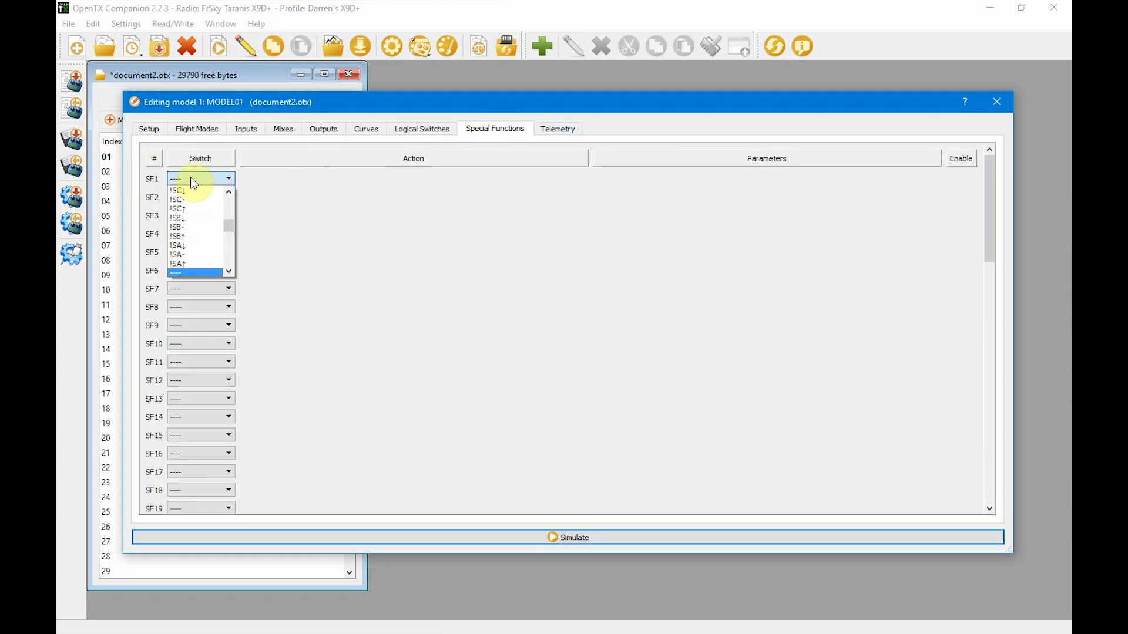
click(229, 271)
click(229, 255)
click(229, 255)
click(230, 255)
click(228, 211)
click(204, 214)
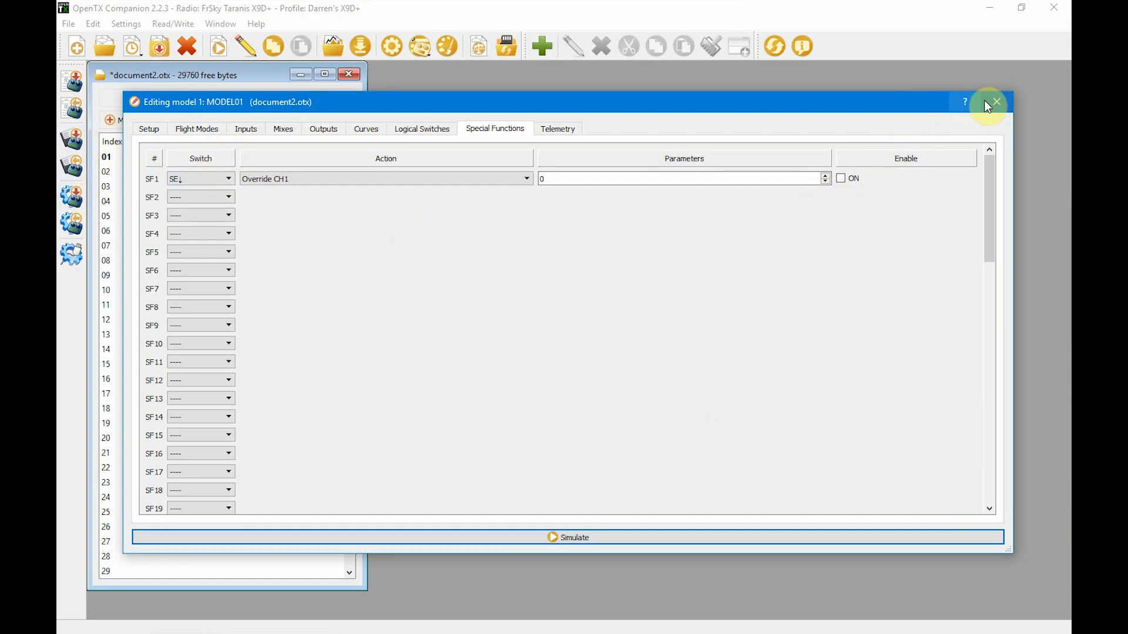
Set the throttle source in the model setup to LS.
click(147, 128)
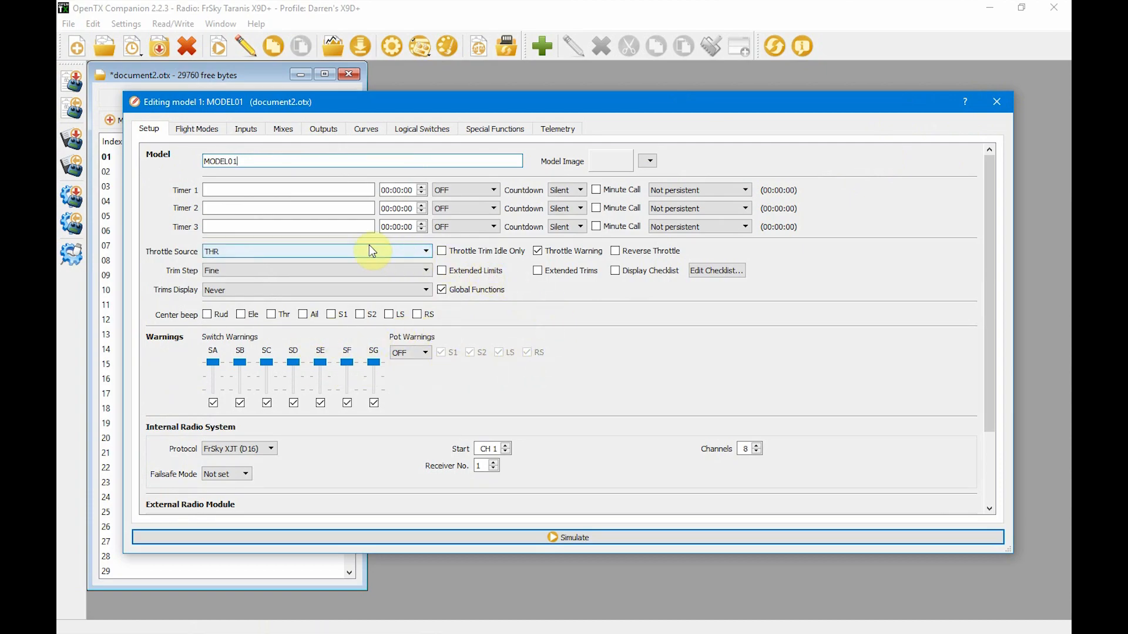
click(232, 249)
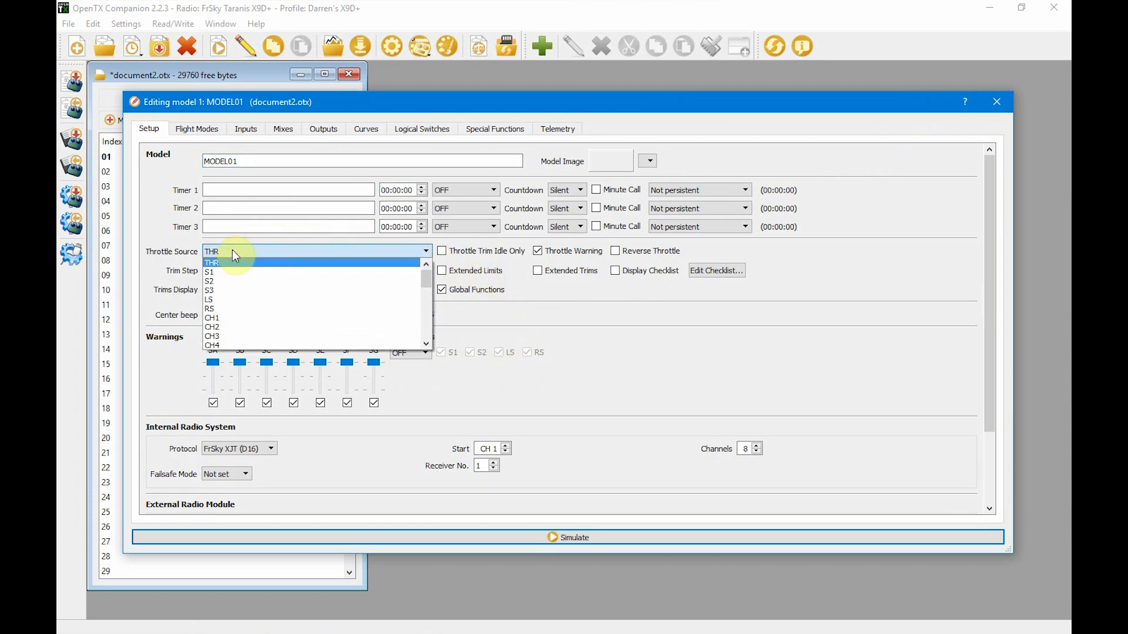
click(227, 299)
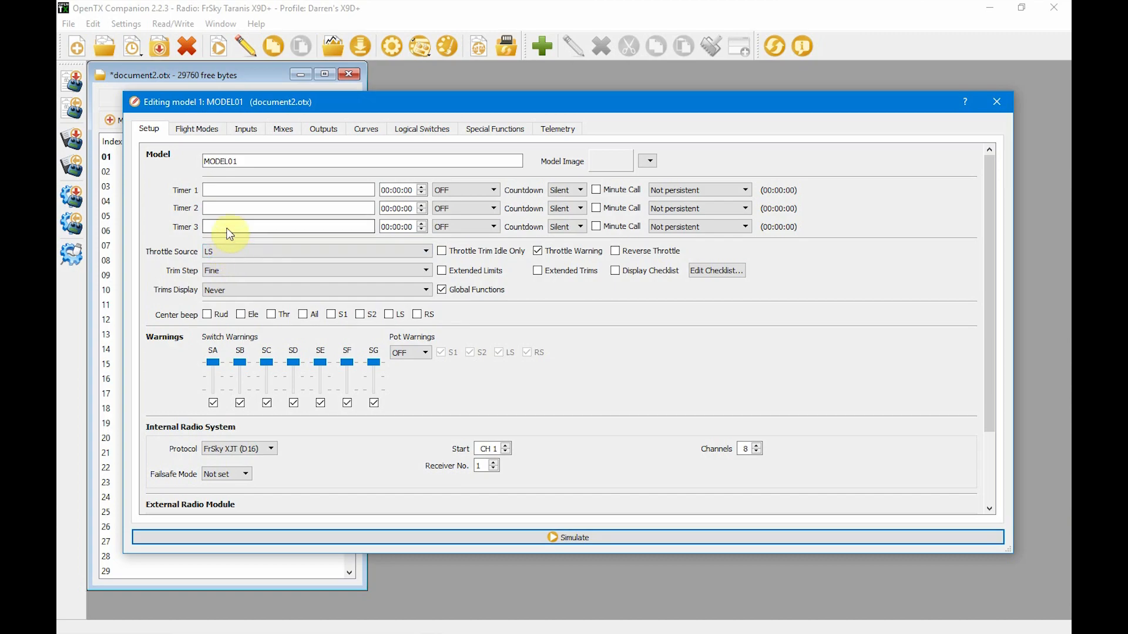
Close the model editor and switch to INAV Configurator.
click(997, 102)
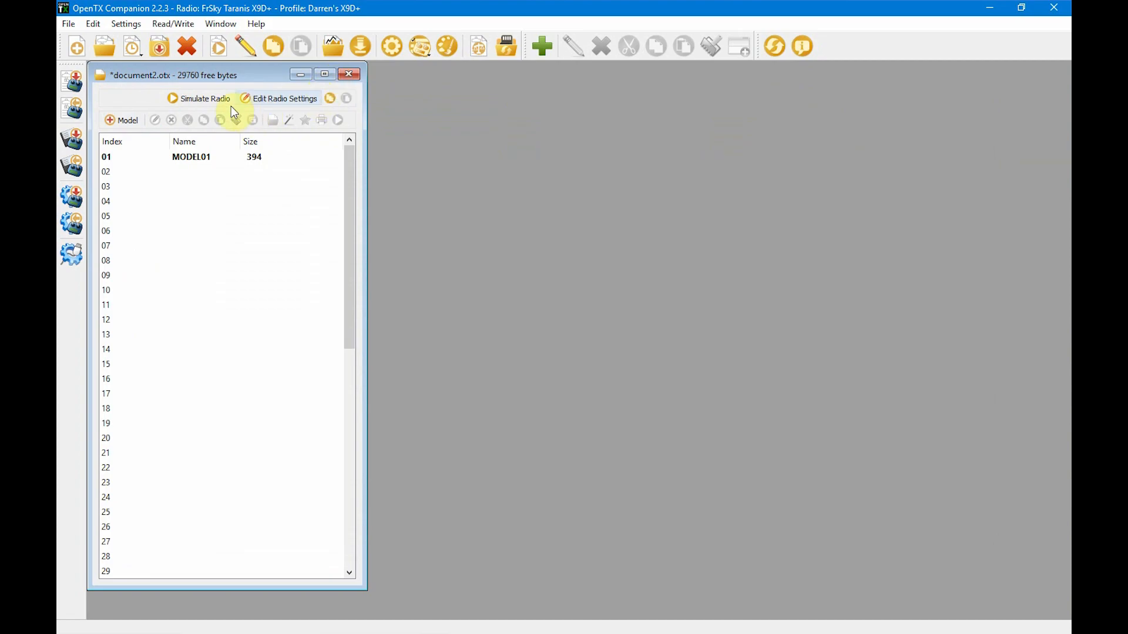
click(1066, 7)
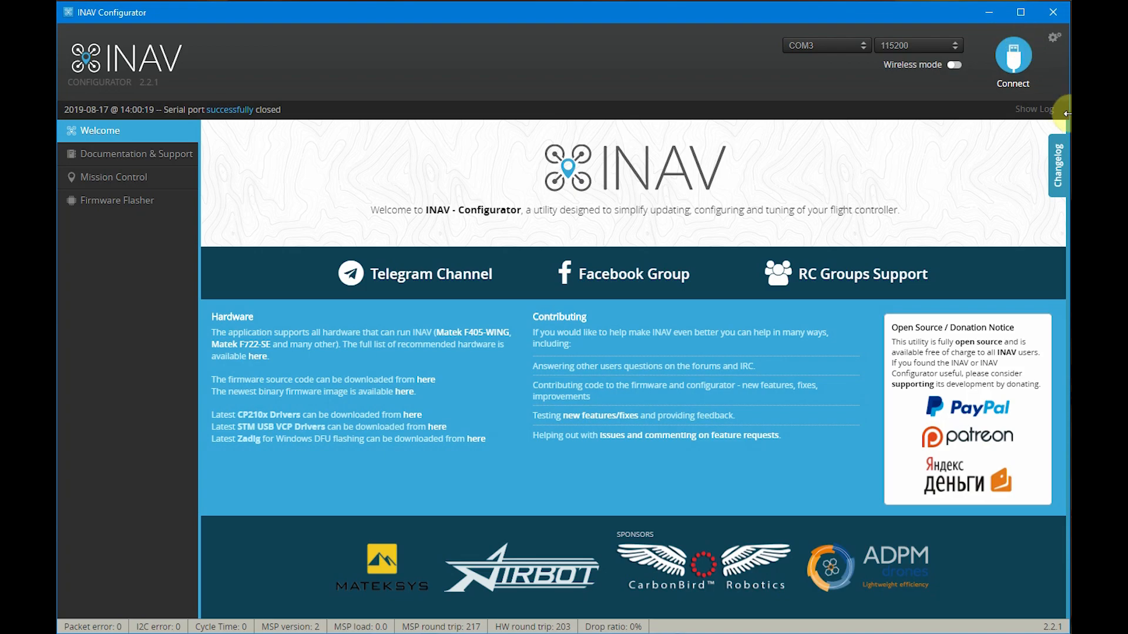
Connect to the flight controller and select Airplane as the platform type in the mixer configuration.
click(1012, 66)
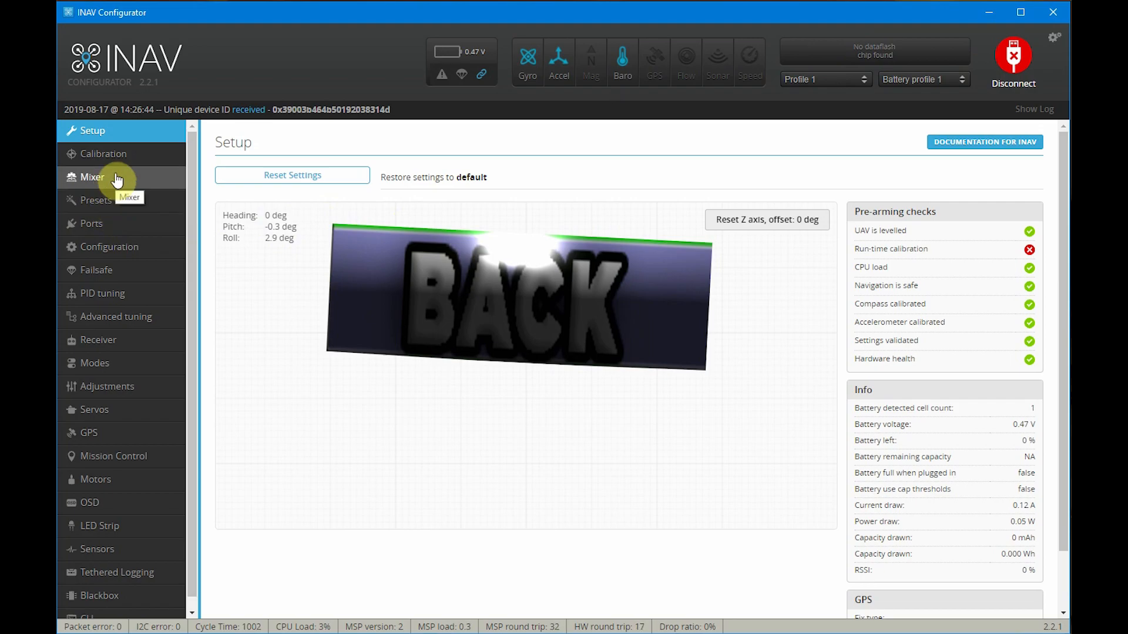
click(117, 178)
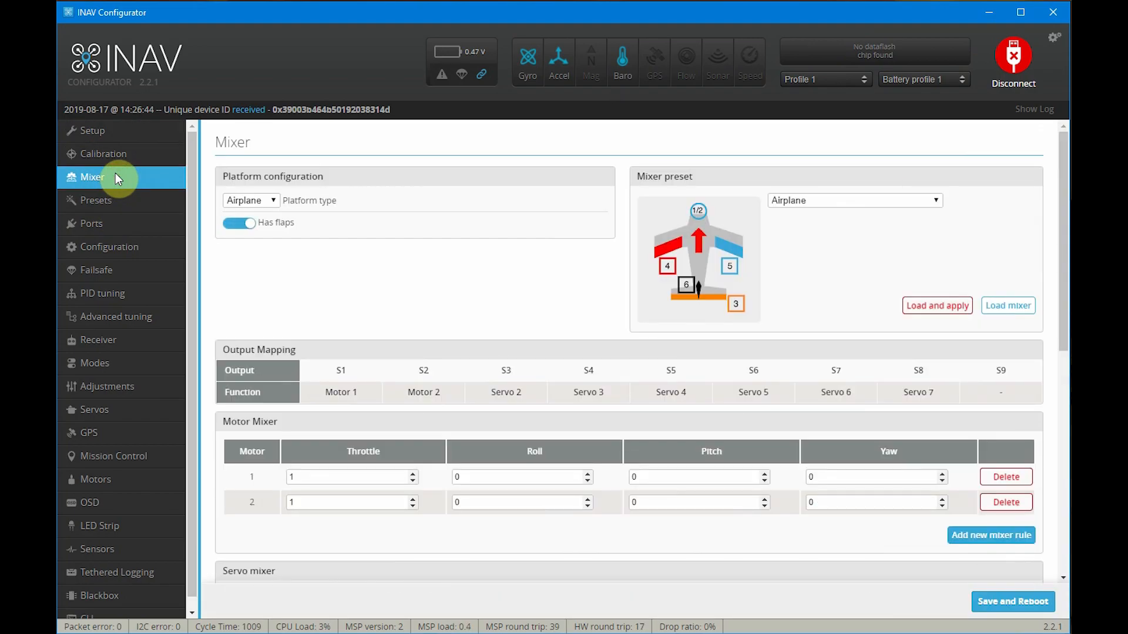
click(270, 200)
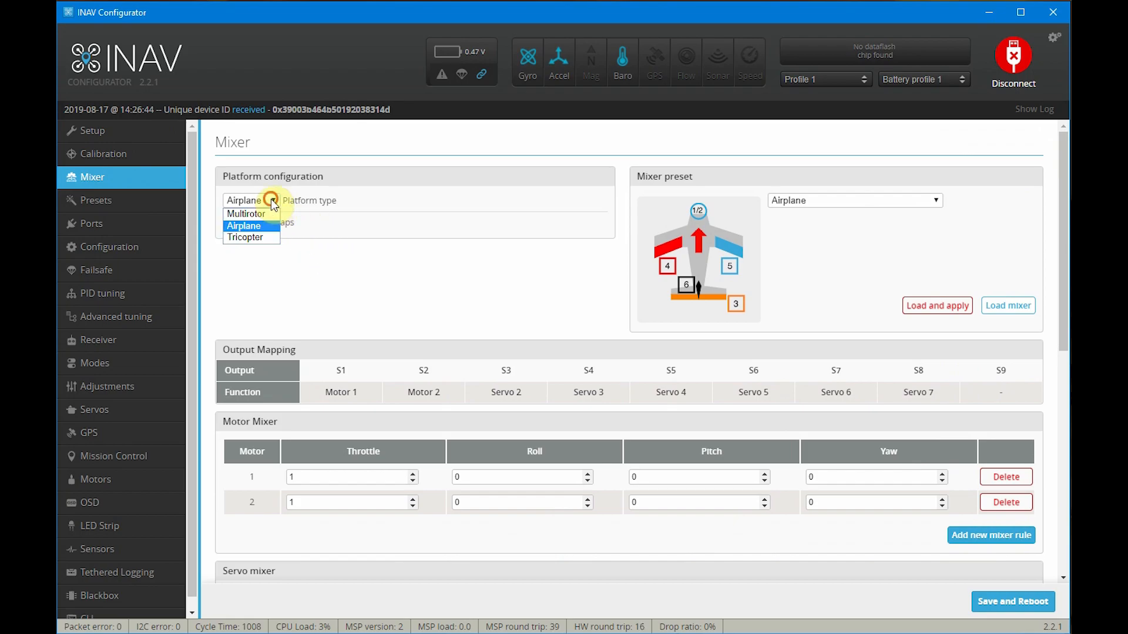
click(254, 227)
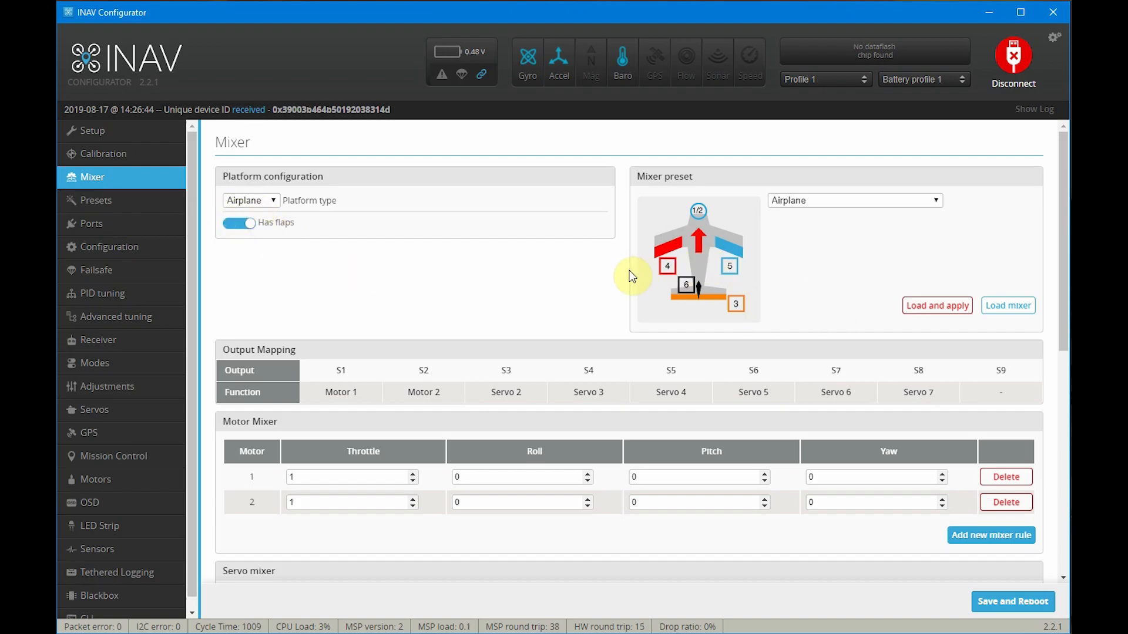
Choose Airplane as the mixer preset.
scroll(648, 349, down, 1)
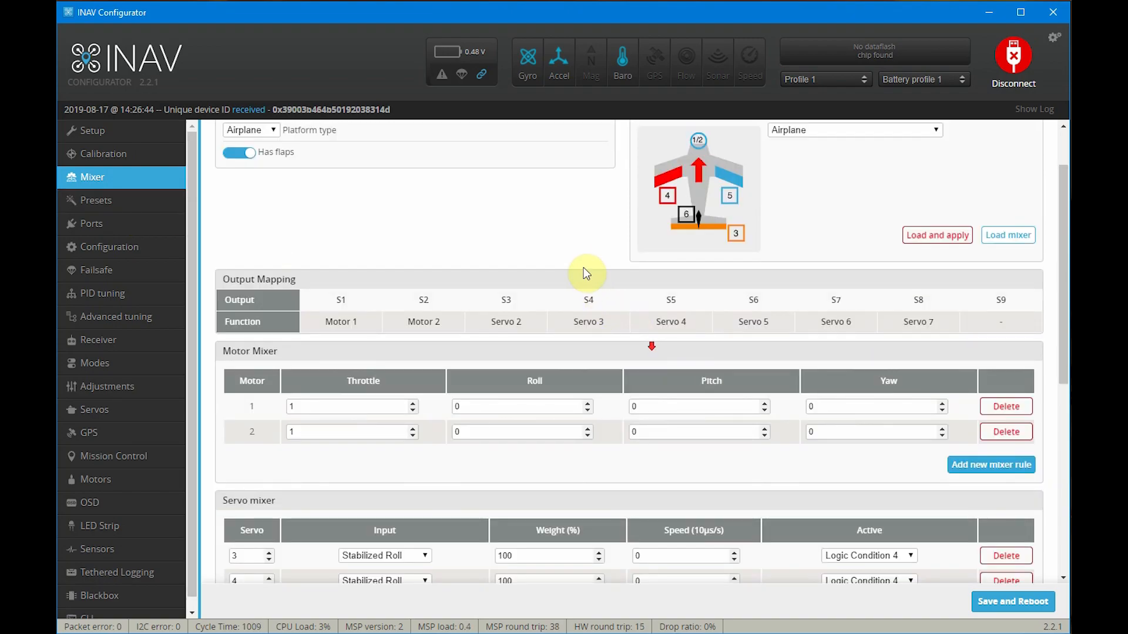
scroll(579, 258, up, 1)
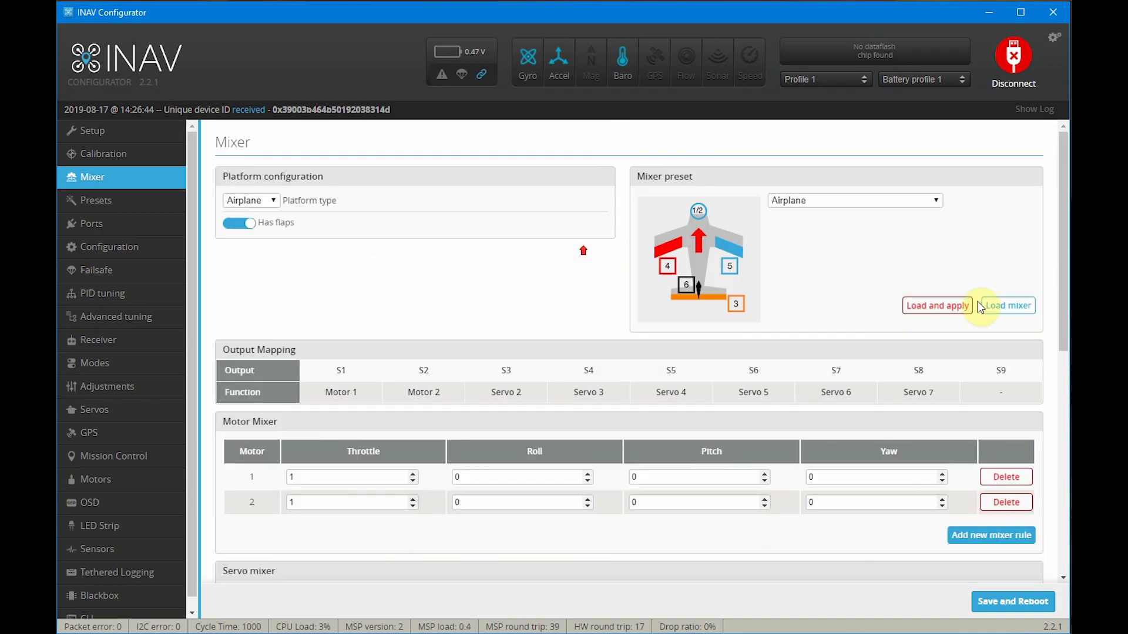
click(870, 199)
click(869, 199)
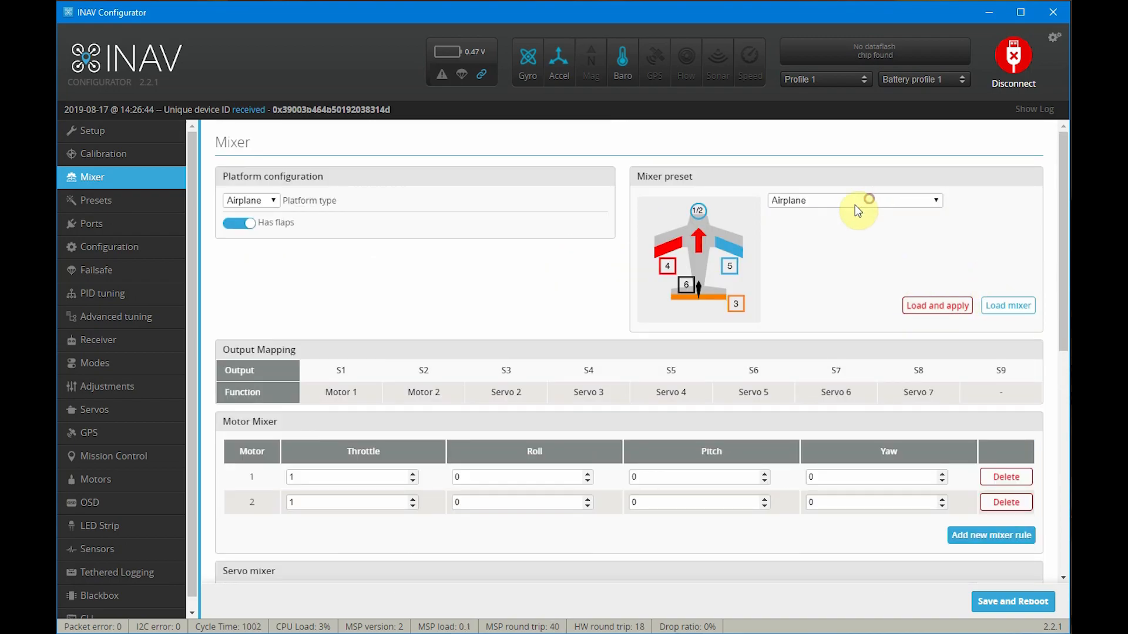
Delete the existing rules from the servo mixer.
scroll(819, 281, down, 4)
scroll(920, 309, down, 1)
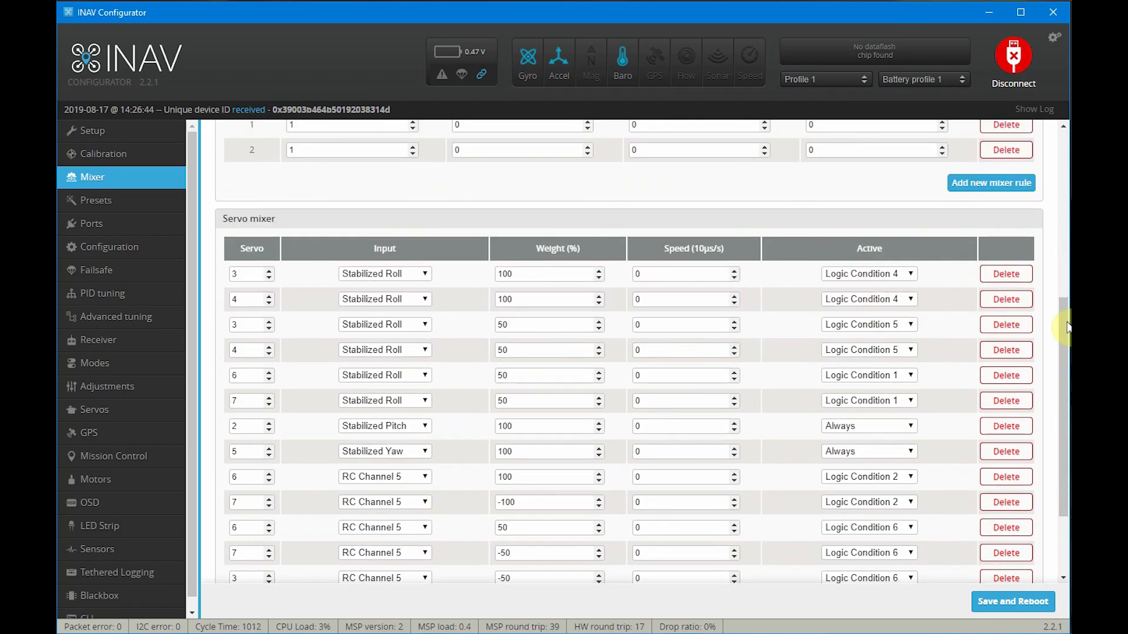
click(1005, 274)
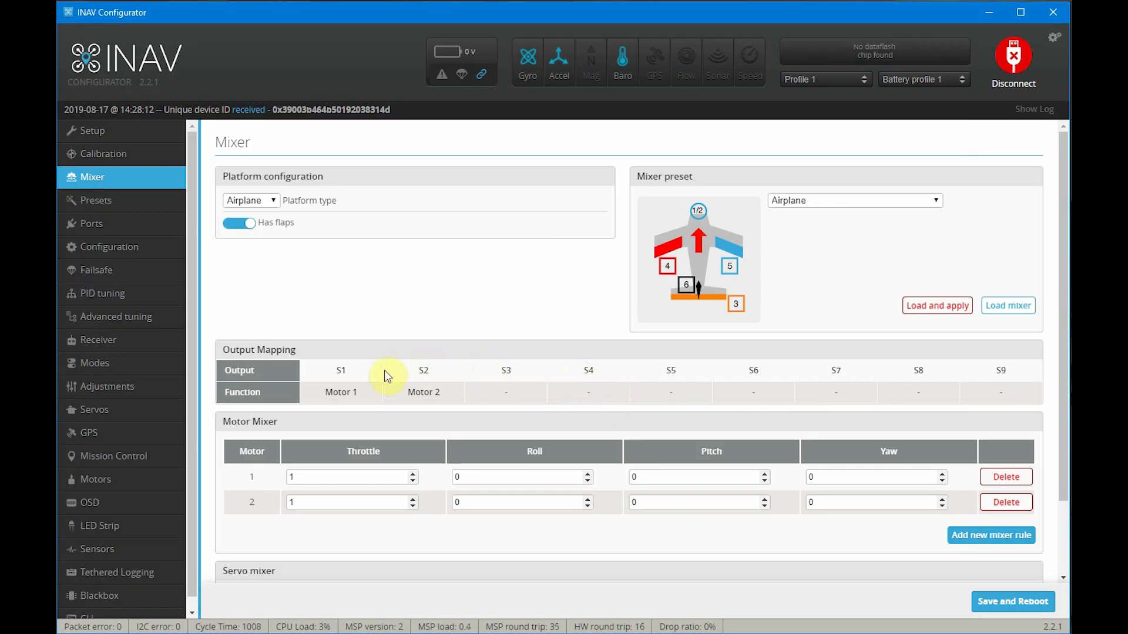
Open the servo mixer's logic conditions and enable condition 0 as RC Channel 6 Greater Than the value 1600.
scroll(362, 328, down, 2)
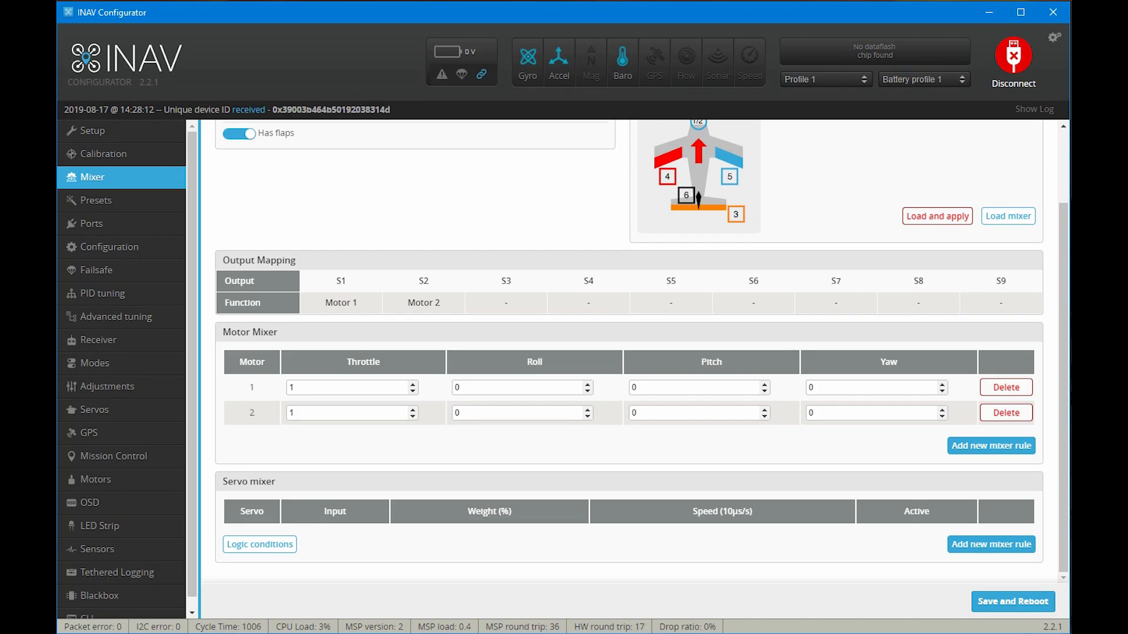
click(231, 544)
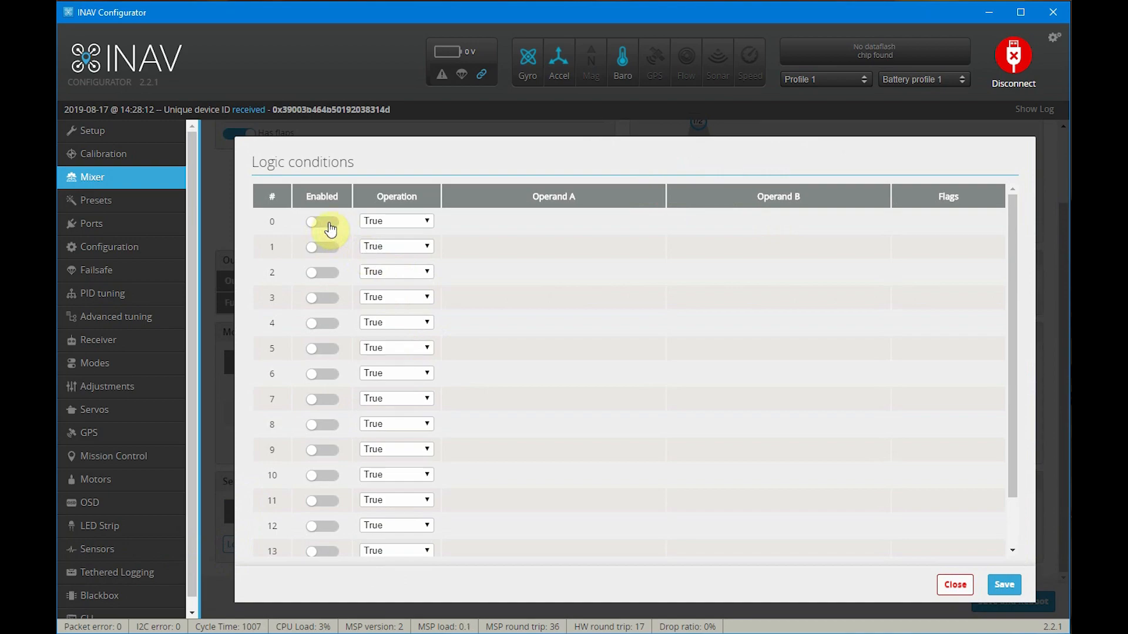
click(330, 230)
click(394, 223)
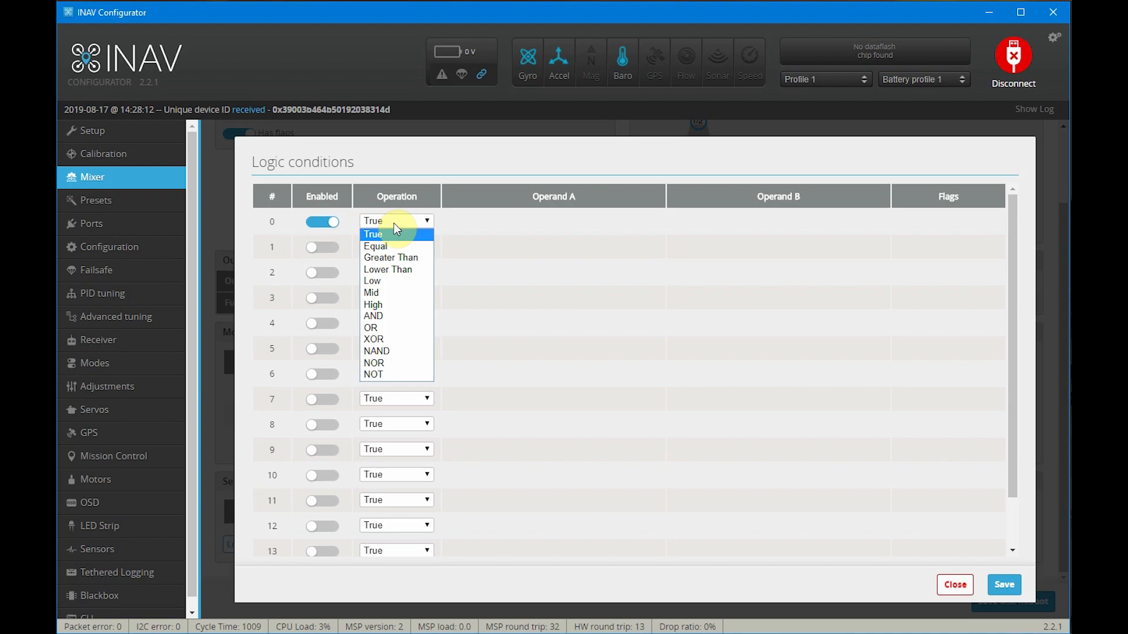
click(410, 258)
click(480, 226)
click(478, 247)
click(549, 221)
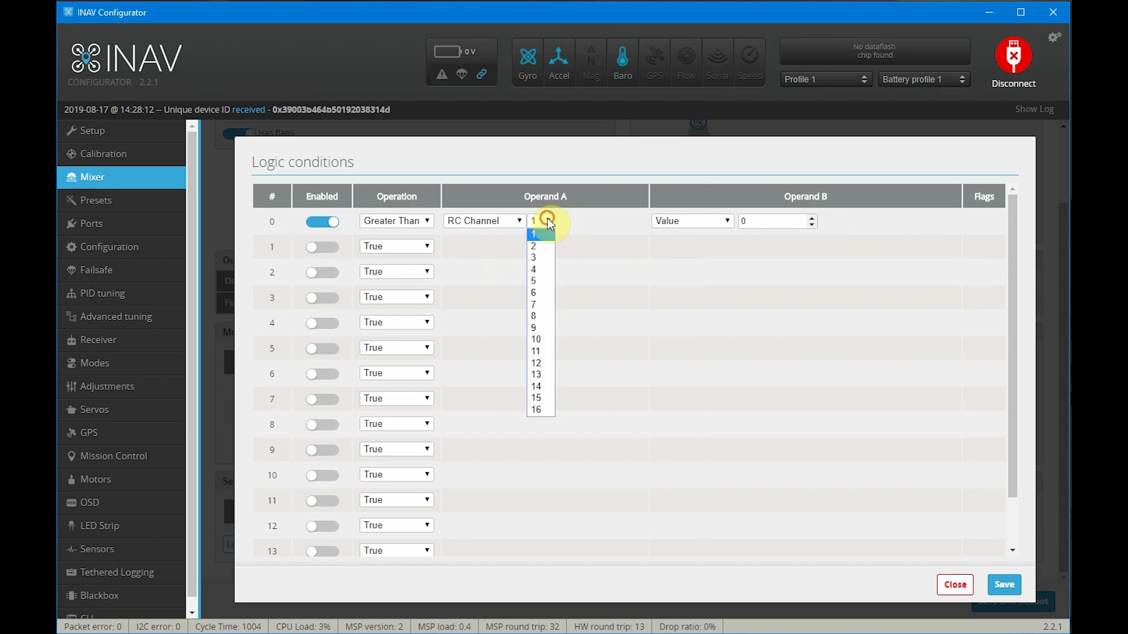
click(543, 295)
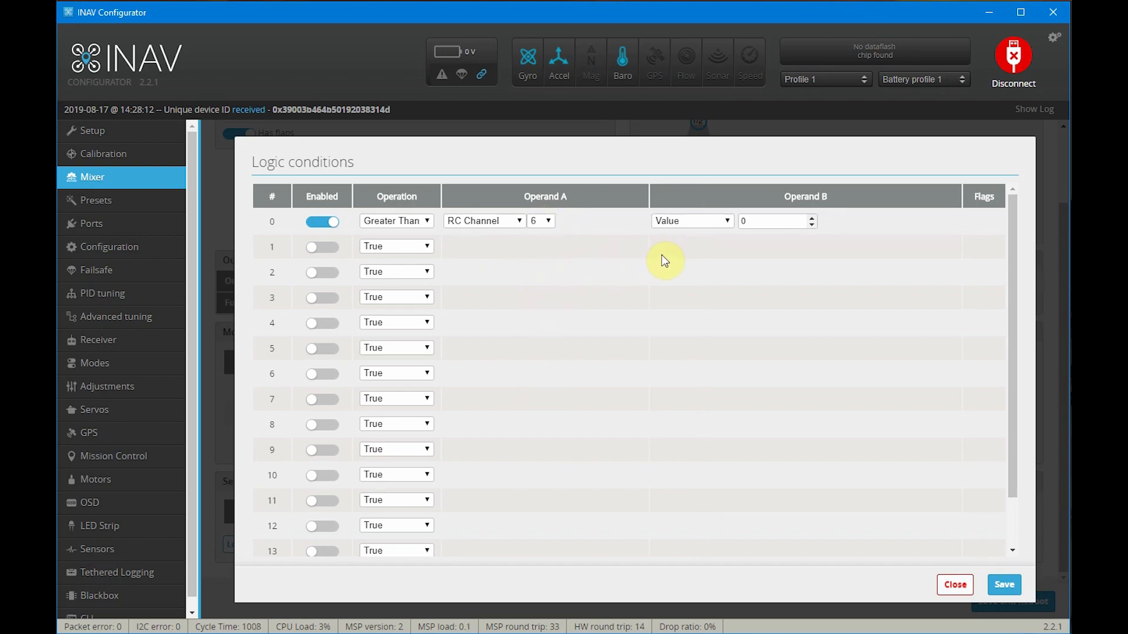
double_click(778, 222)
text(1600)
Enable logic condition 1 as a NOR of Logic Condition 0 and Logic Condition 2.
click(320, 248)
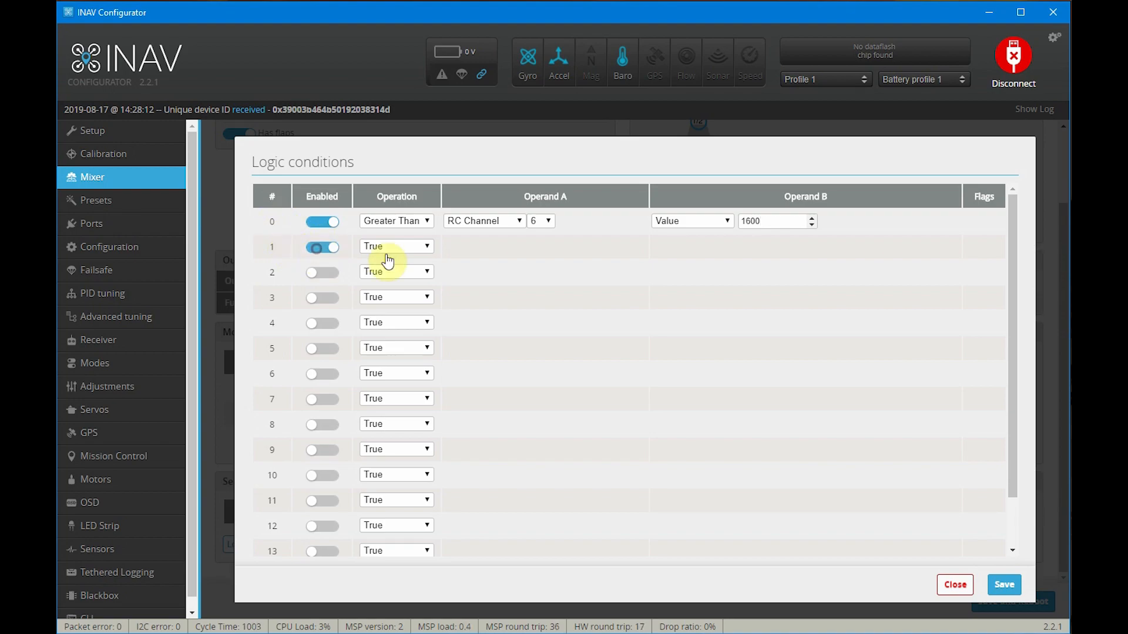
click(416, 246)
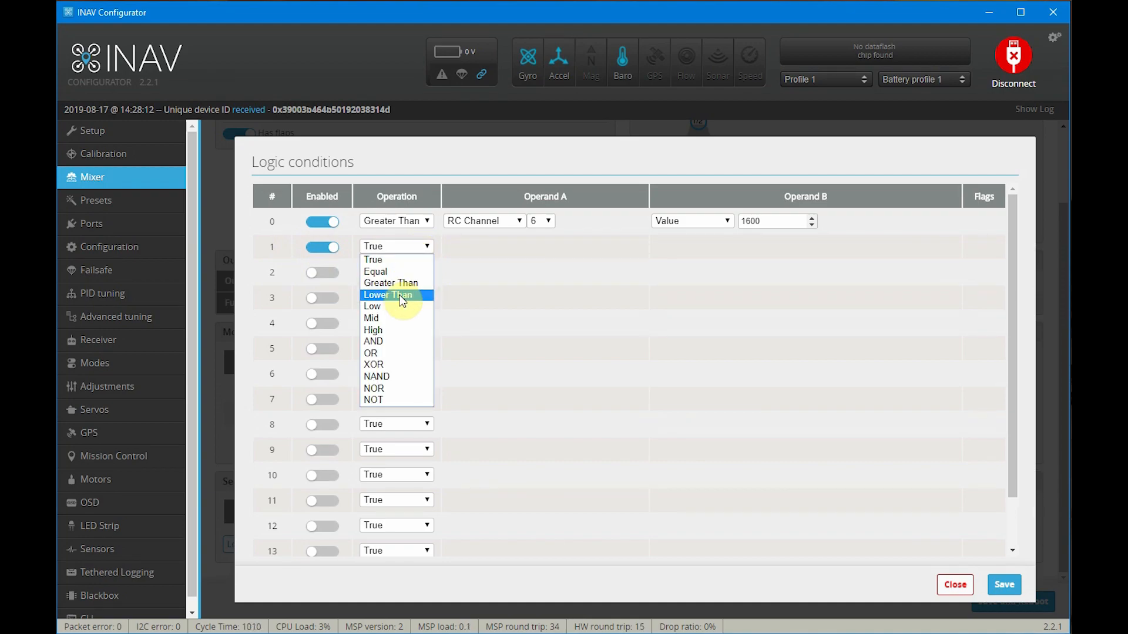
click(390, 389)
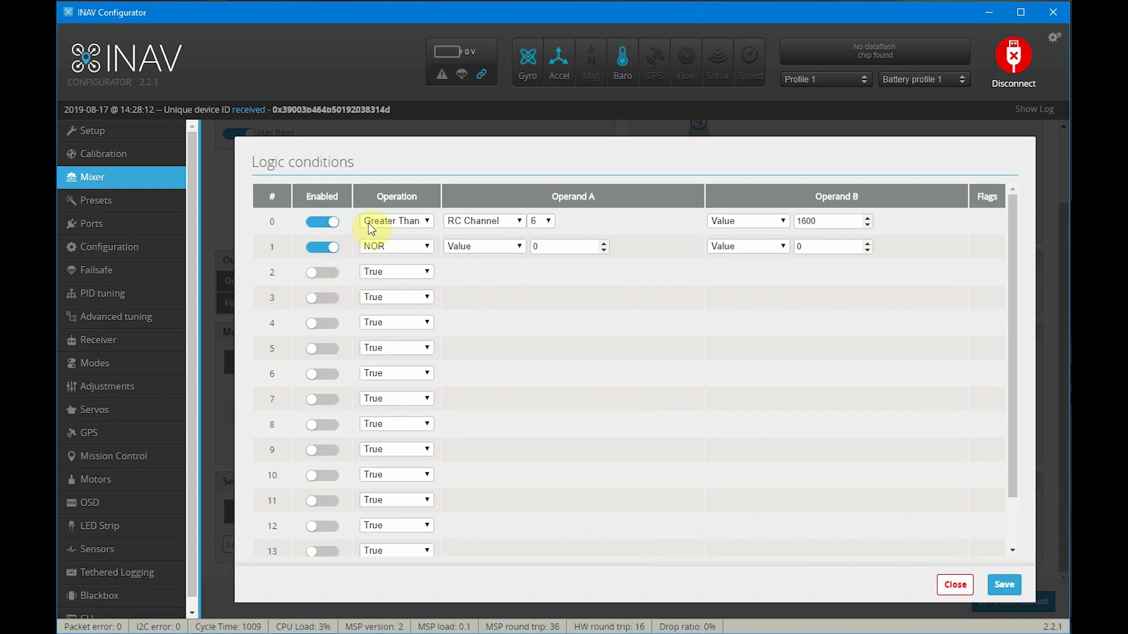
click(489, 247)
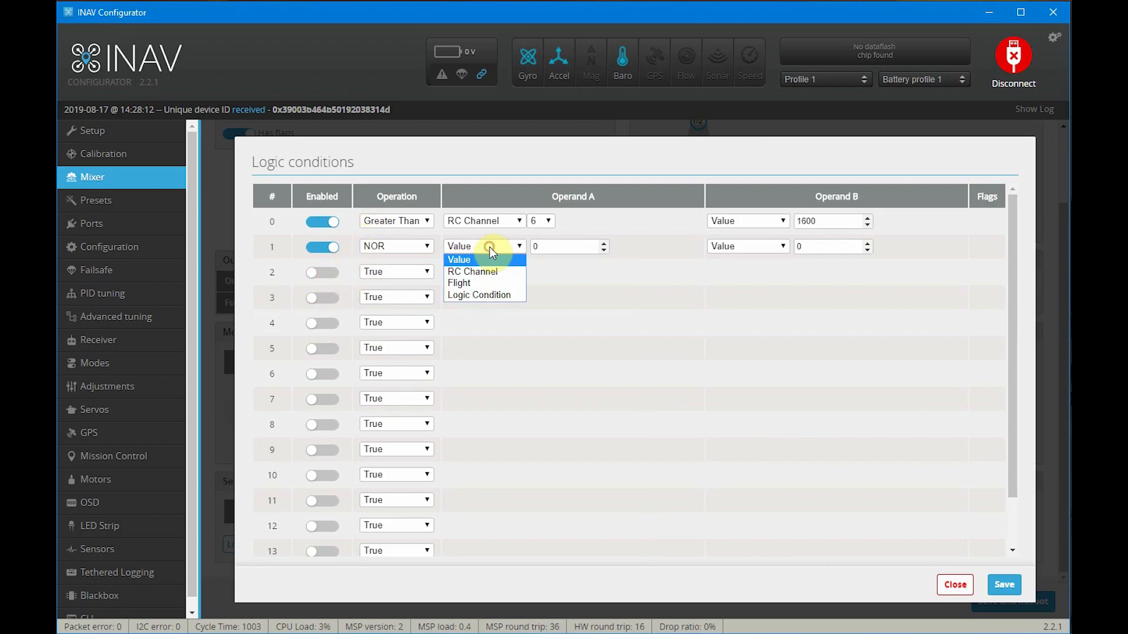
click(488, 294)
click(690, 257)
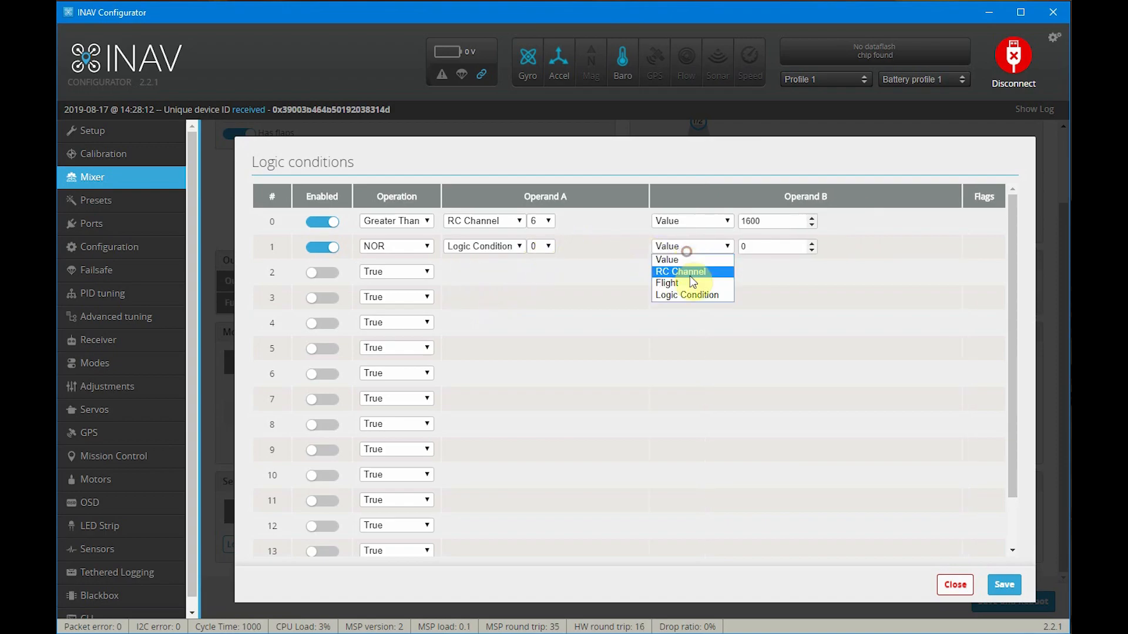
click(691, 296)
click(750, 246)
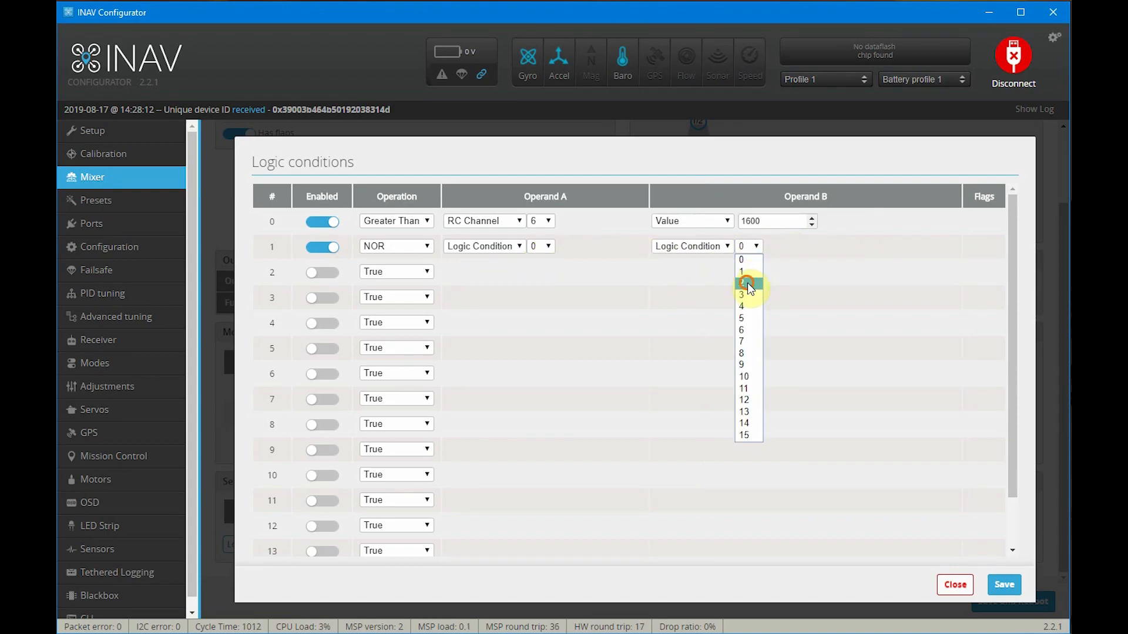
click(747, 284)
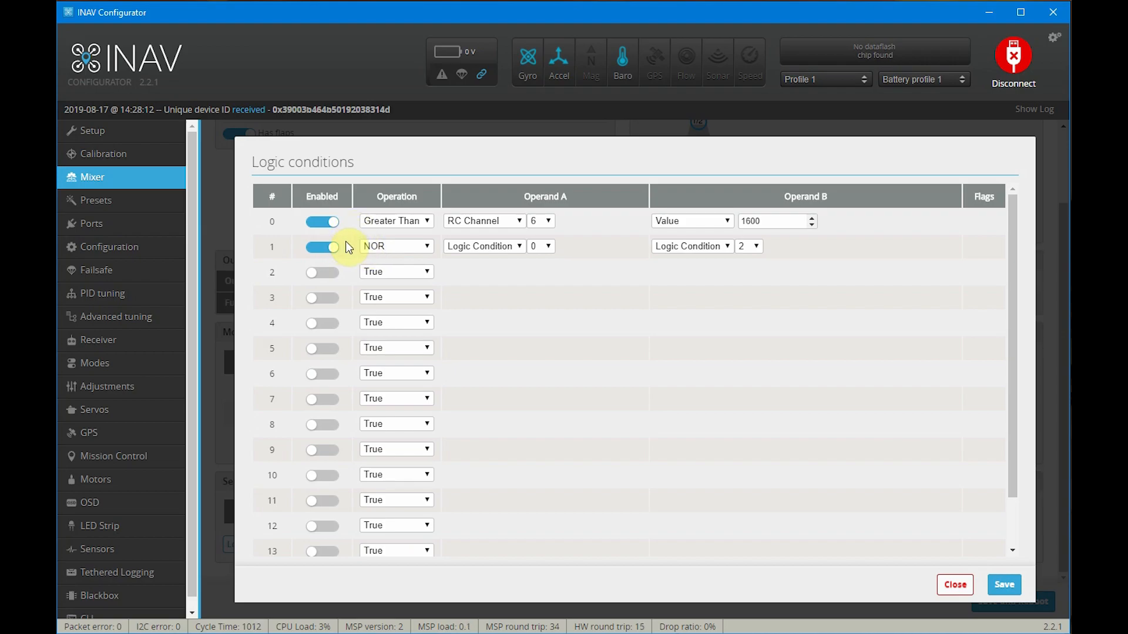
Enable logic condition 2 as RC Channel 6 Lower Than the value 1400.
click(325, 274)
click(387, 274)
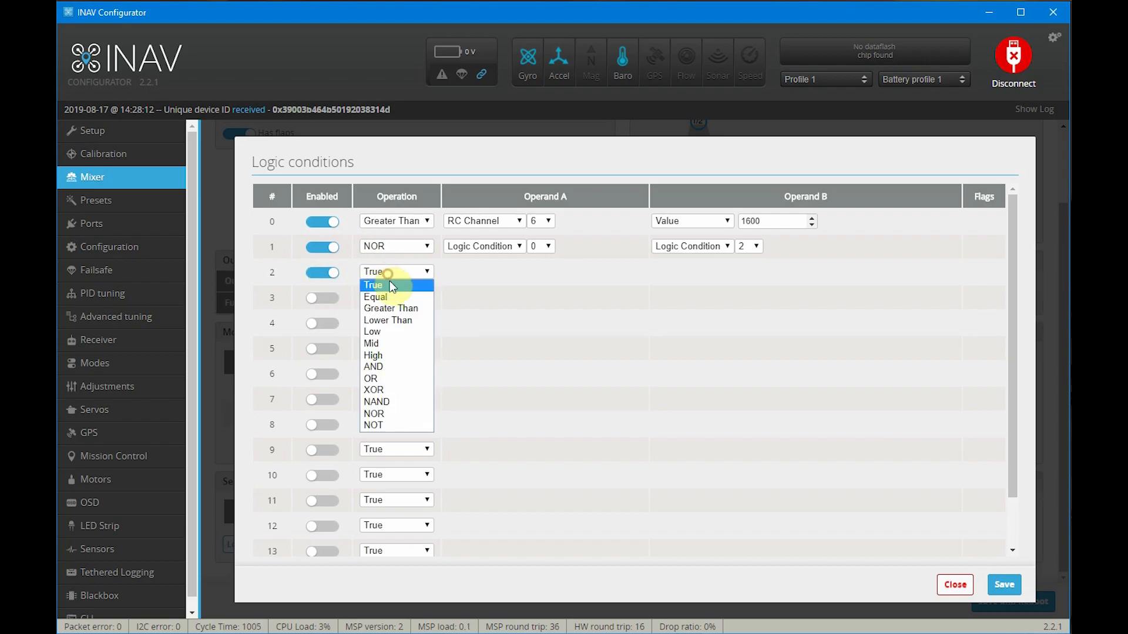
click(391, 320)
click(470, 274)
click(478, 297)
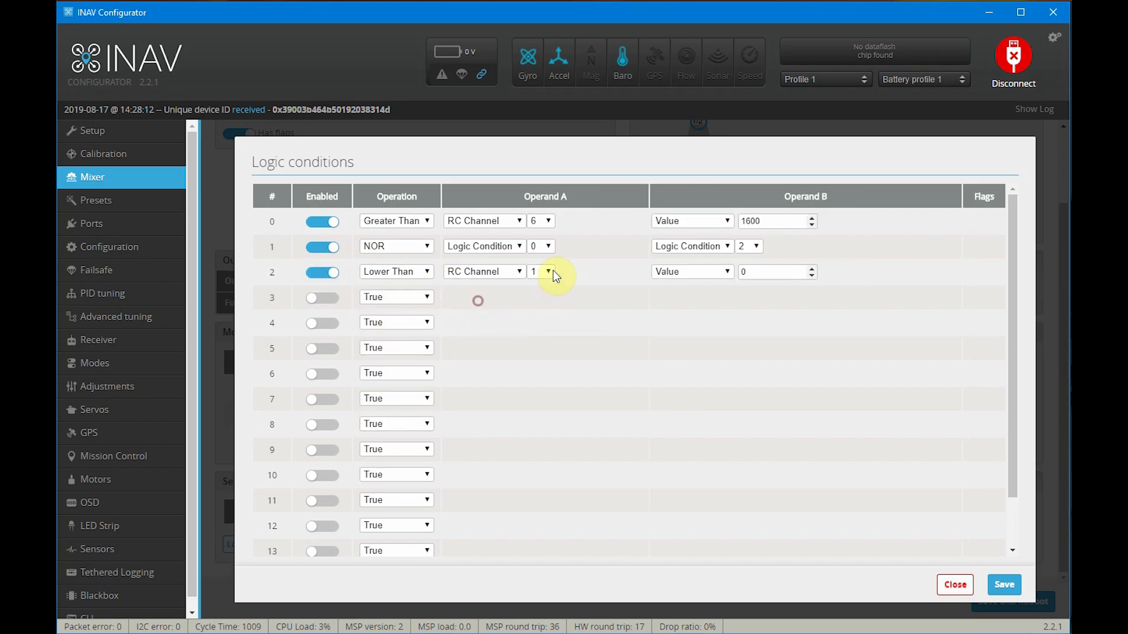
click(541, 271)
click(547, 344)
double_click(752, 272)
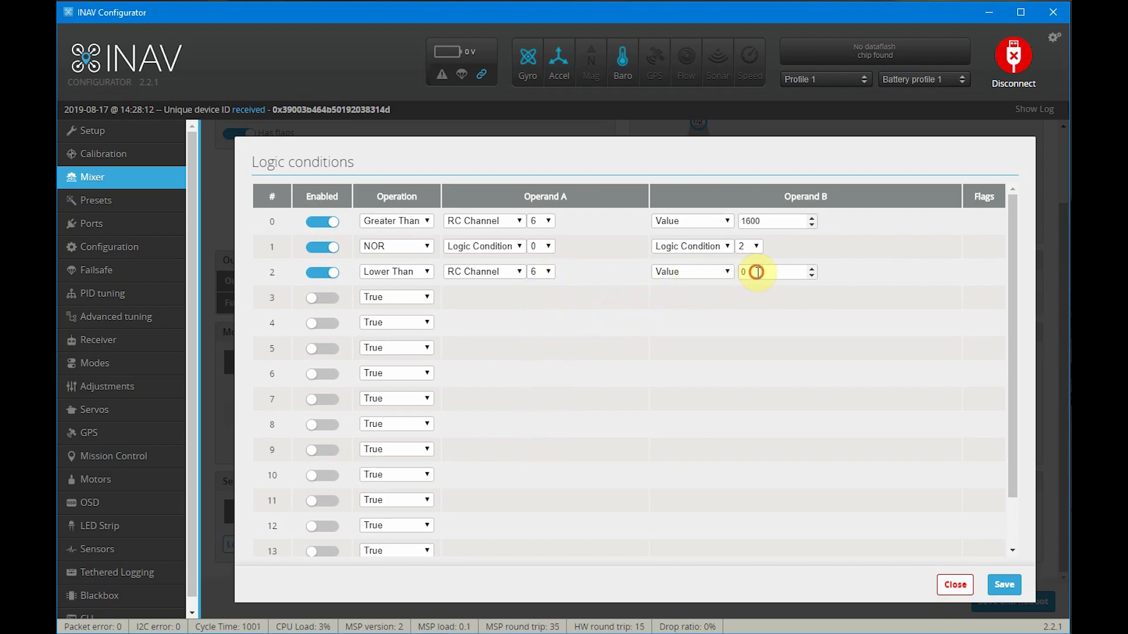
text(1400)
Enable logic condition 3 as RC Channel 5 Lower Than the value 1525.
click(333, 299)
click(379, 298)
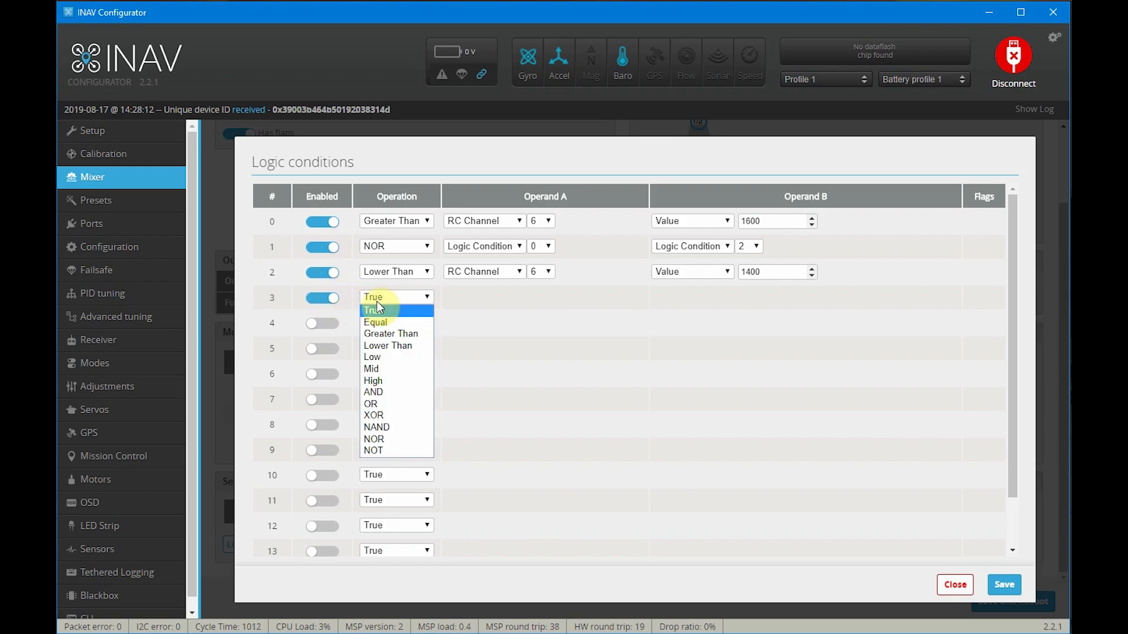
click(400, 346)
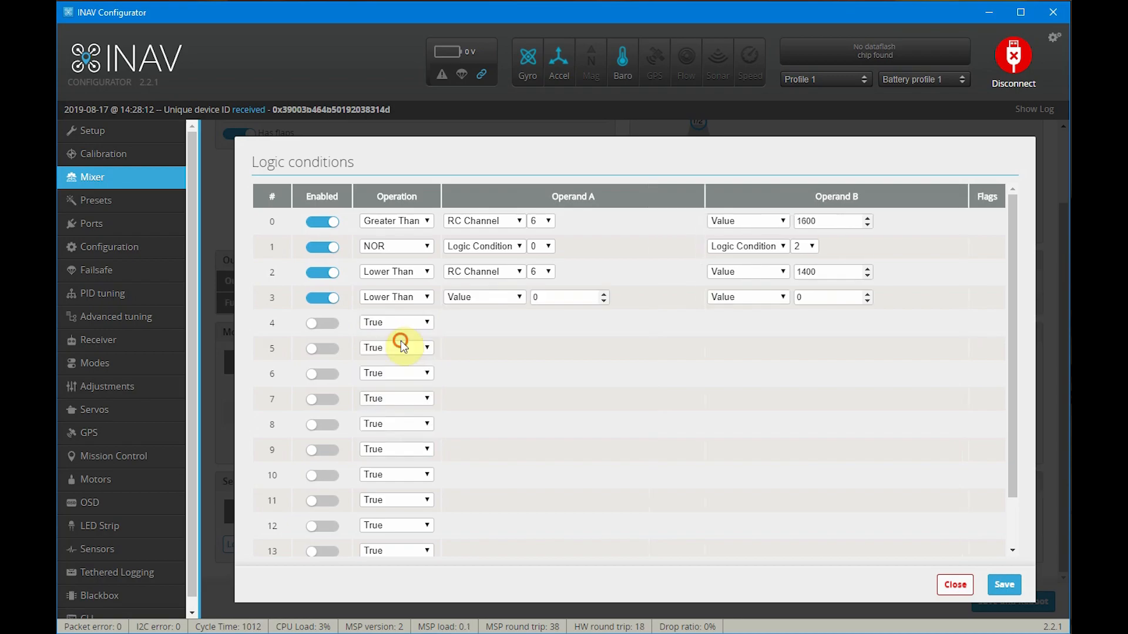
click(474, 301)
click(478, 322)
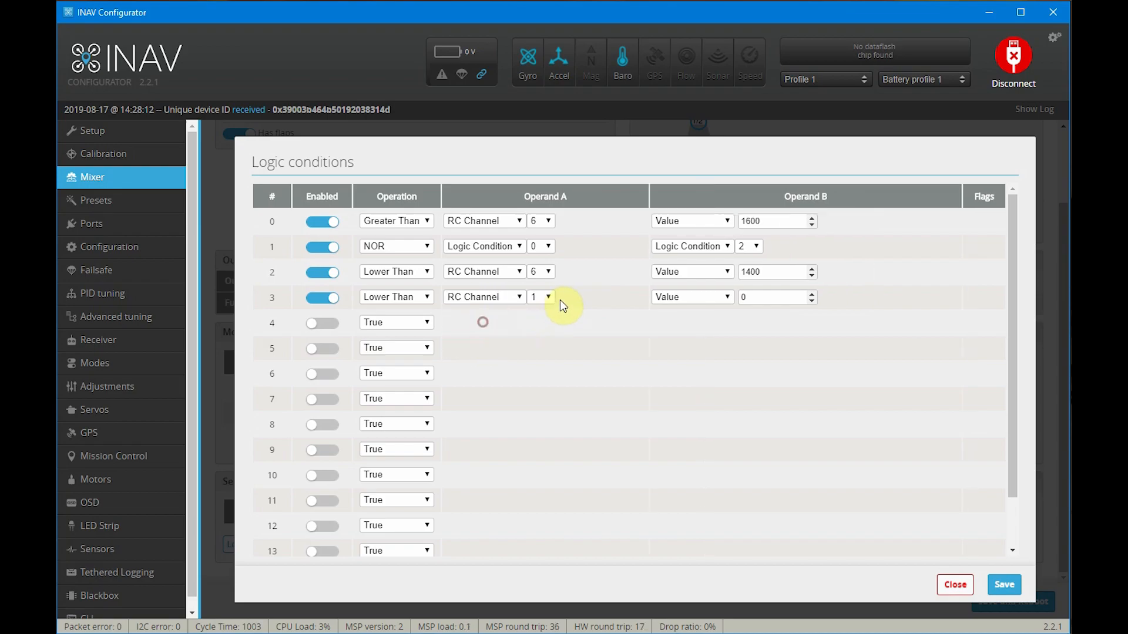
click(546, 297)
click(544, 355)
click(703, 296)
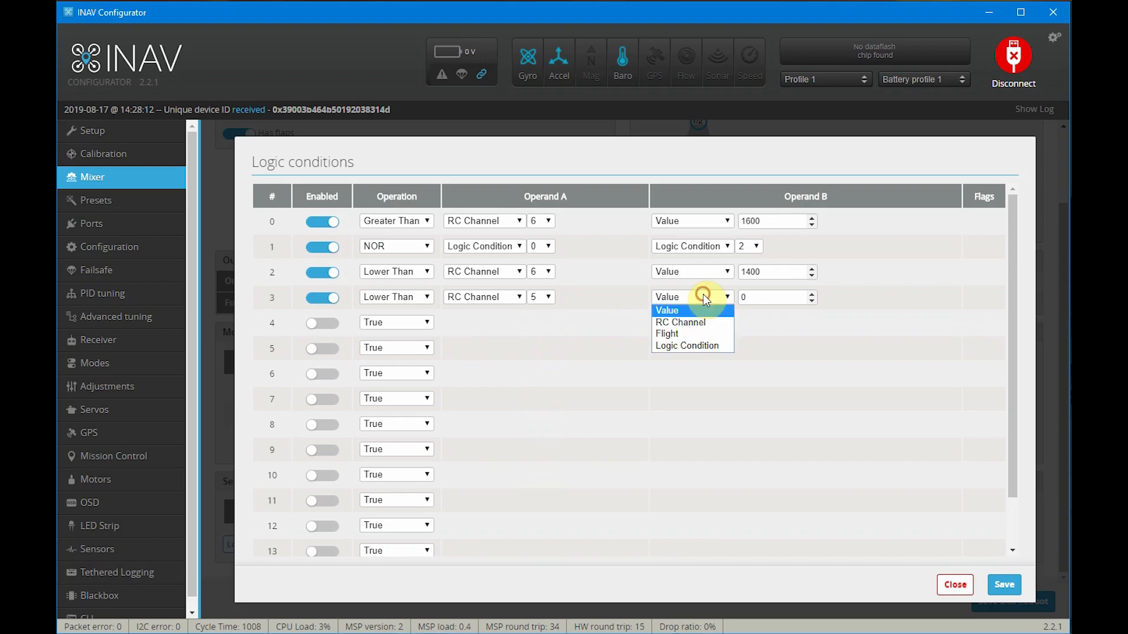
click(731, 309)
double_click(750, 297)
text(15)
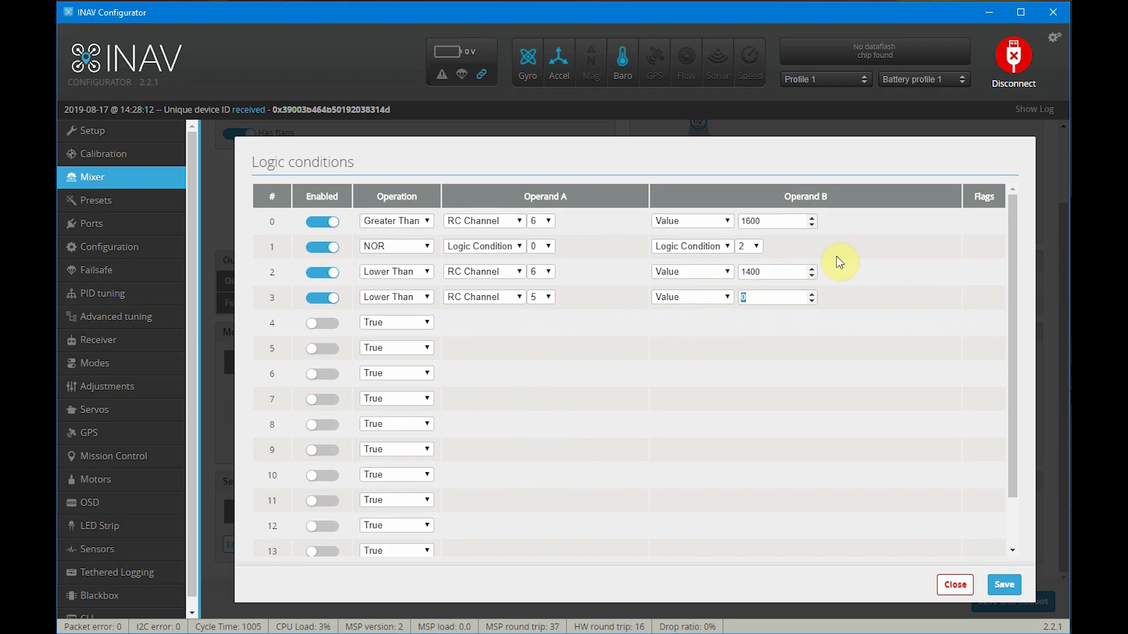
text(25)
Enable logic condition 4 as an OR of Logic Condition 2 and Logic Condition 3.
click(324, 332)
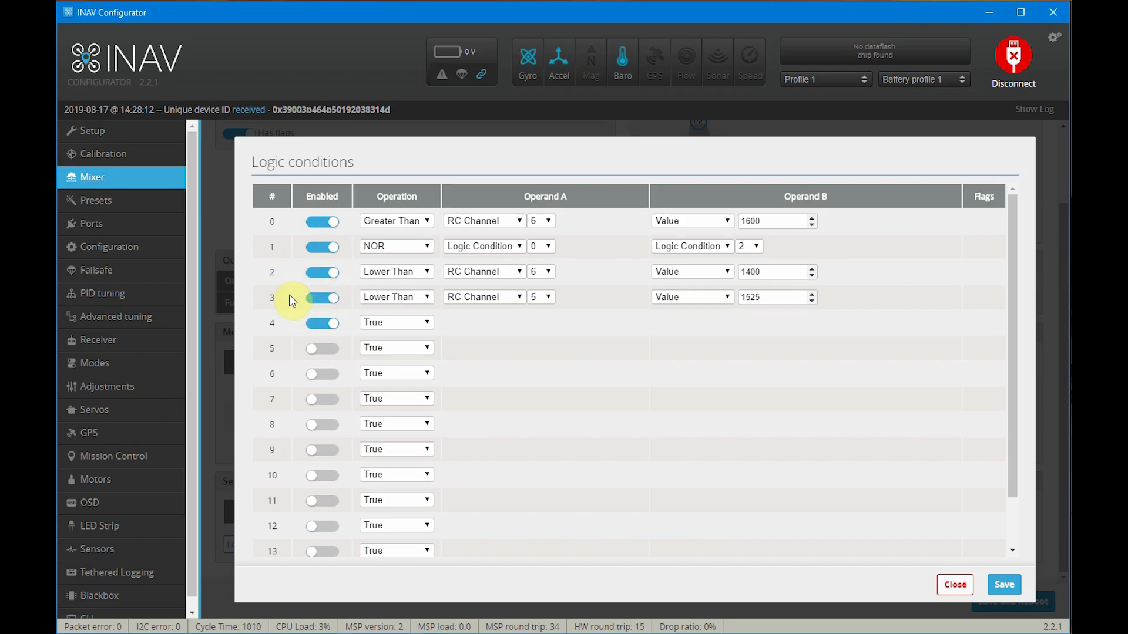
click(376, 321)
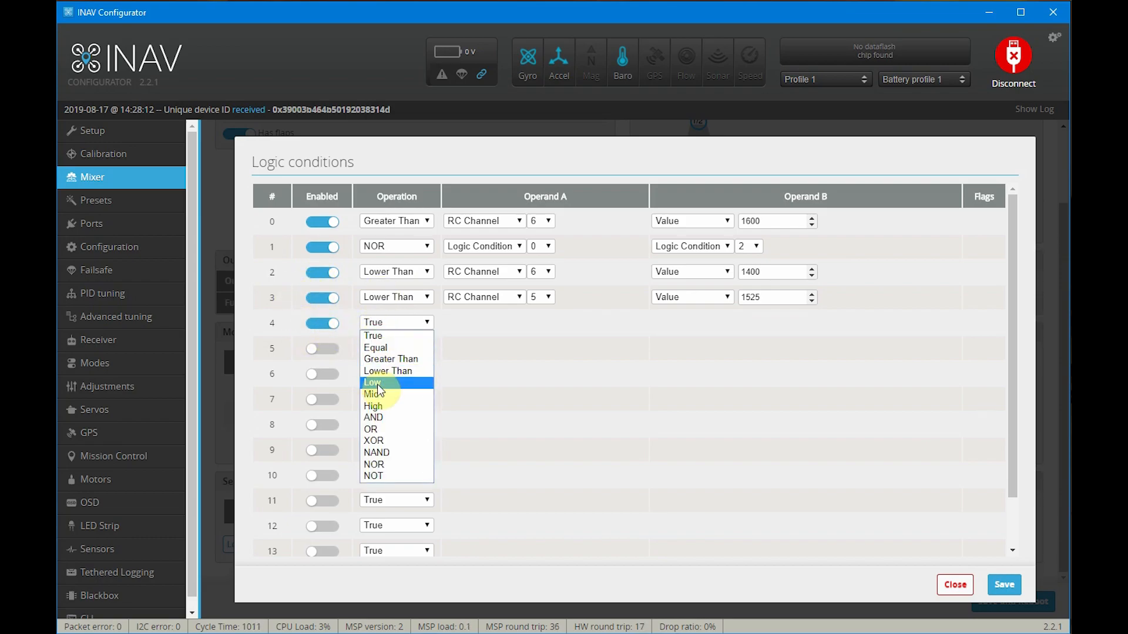
click(379, 429)
click(506, 328)
click(496, 371)
click(544, 320)
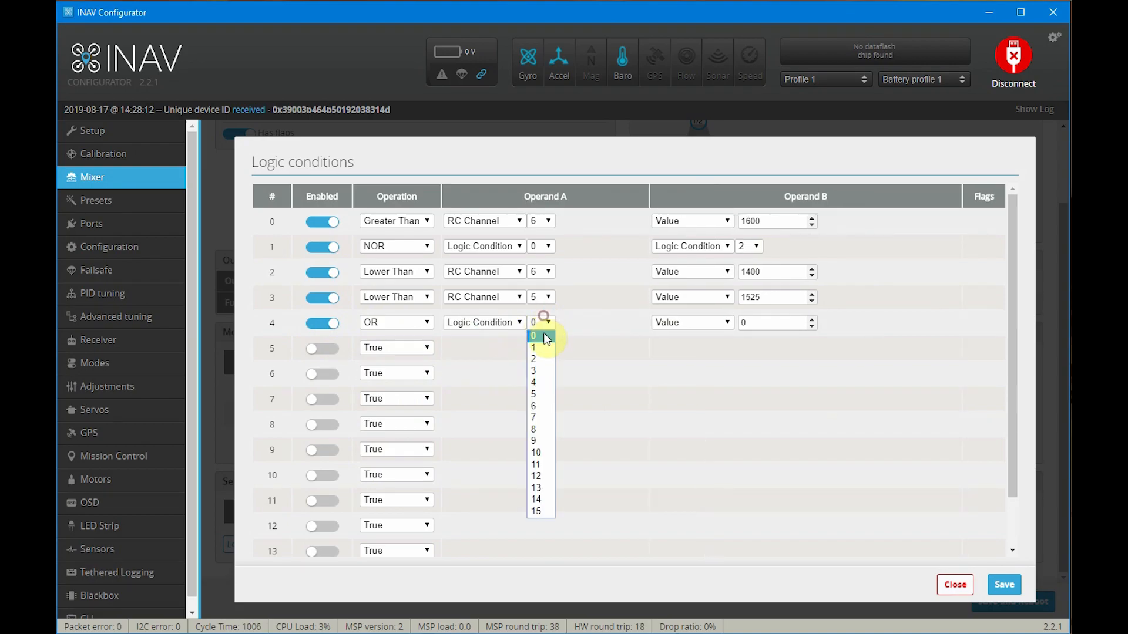
click(536, 359)
click(682, 323)
click(693, 374)
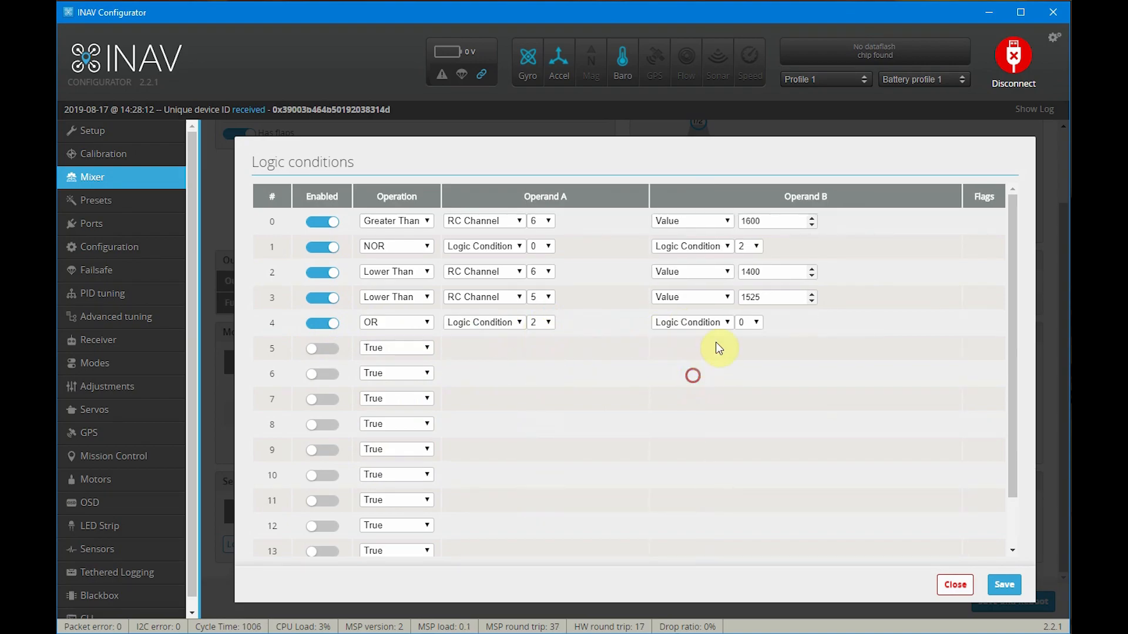
click(755, 322)
click(743, 371)
Enable logic condition 5 as a NOT of Logic Condition 4.
click(323, 350)
click(391, 347)
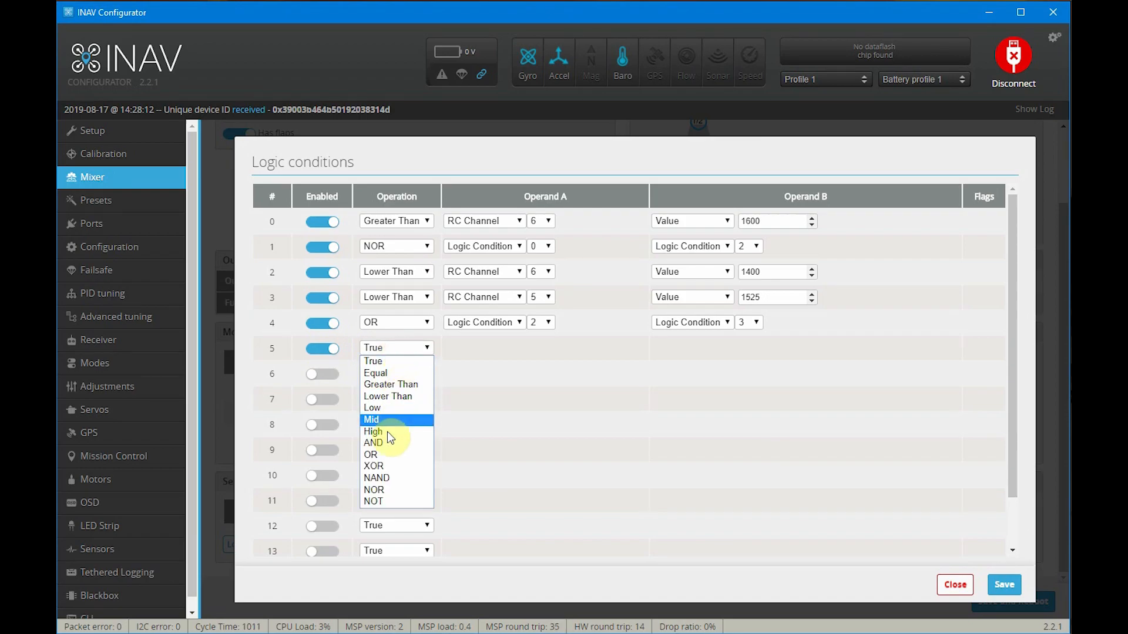
click(387, 501)
click(463, 346)
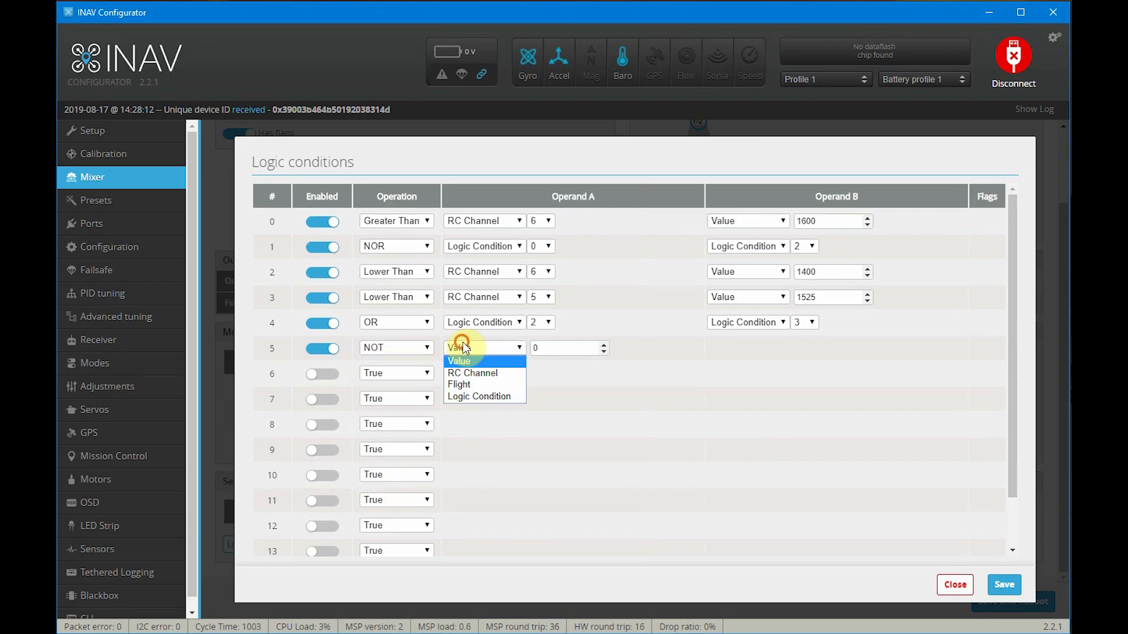
click(480, 404)
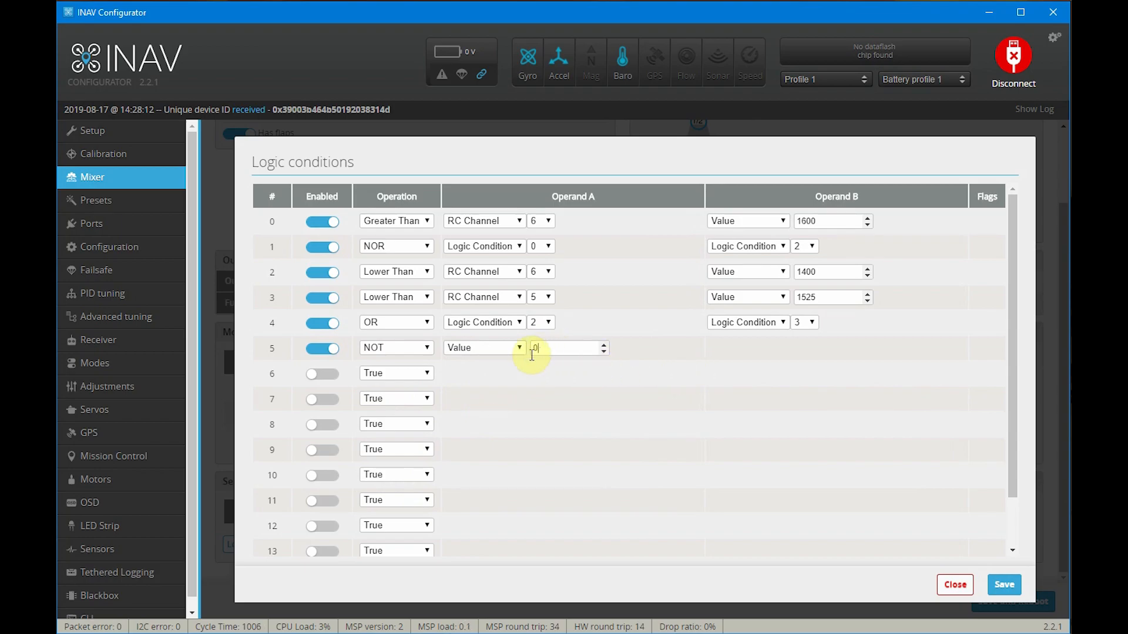
click(511, 349)
click(504, 400)
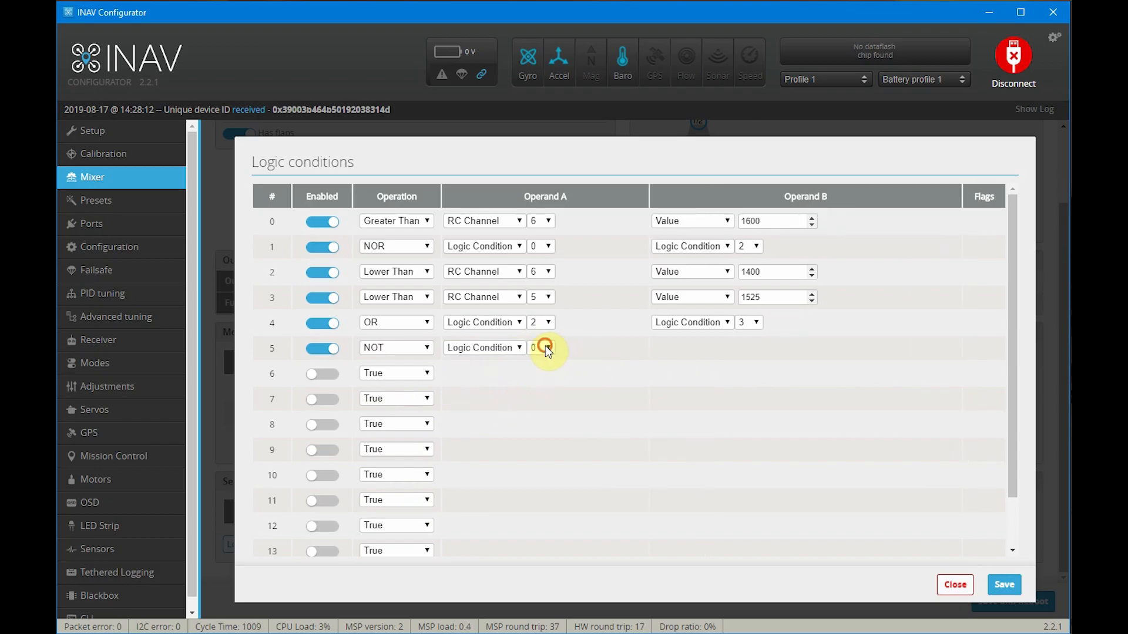
click(541, 348)
click(542, 416)
Enable logic condition 6 as a NOT of Logic Condition 2, then save and close the logic conditions.
click(320, 375)
click(401, 373)
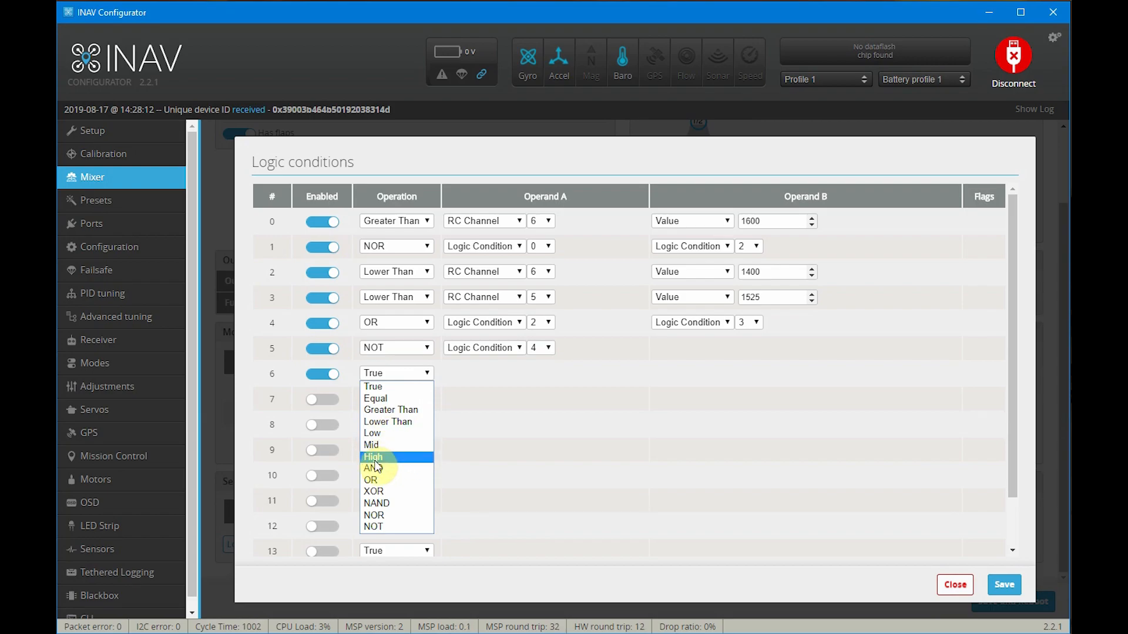
click(383, 528)
click(517, 373)
click(494, 423)
click(549, 373)
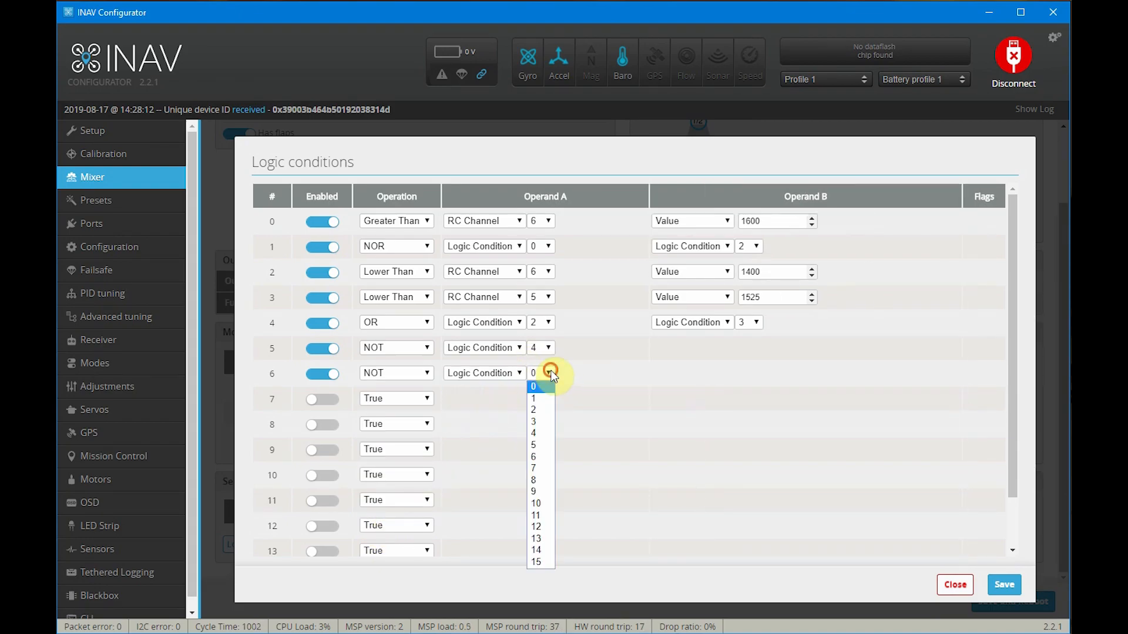
click(534, 409)
click(1012, 590)
click(954, 584)
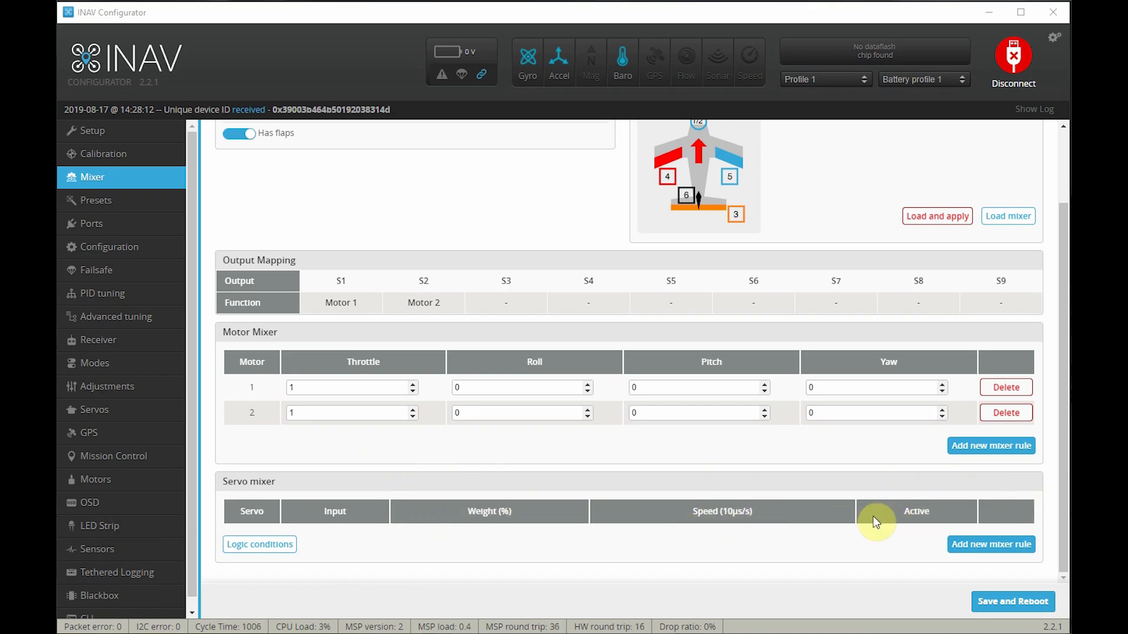
Add a servo mixer rule and assign it to servo 3.
click(985, 543)
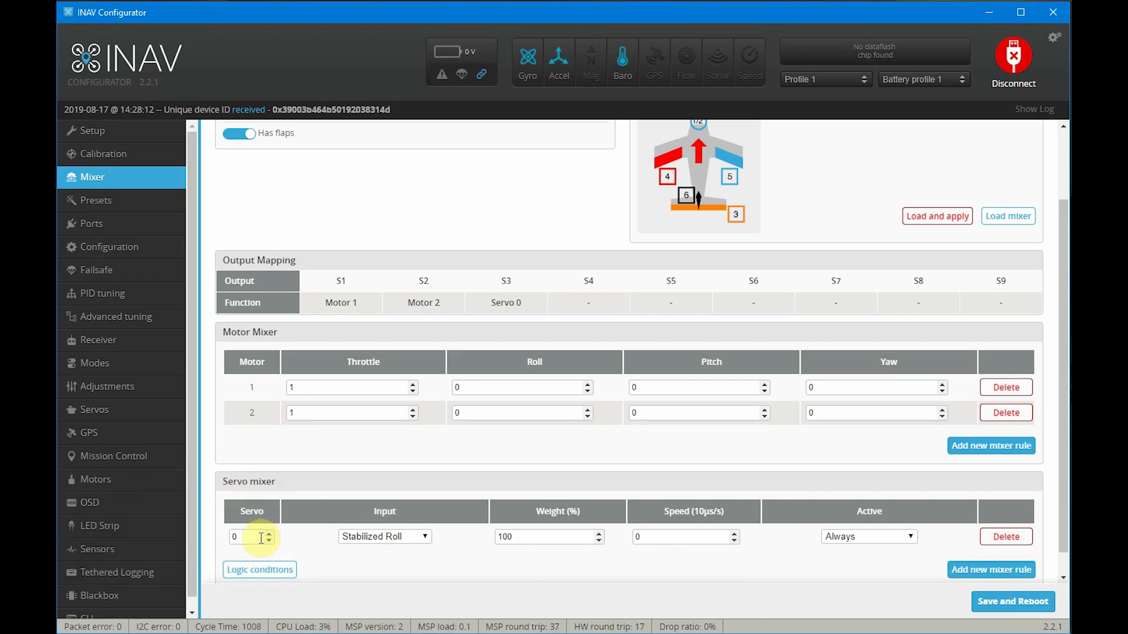
scroll(349, 269, up, 3)
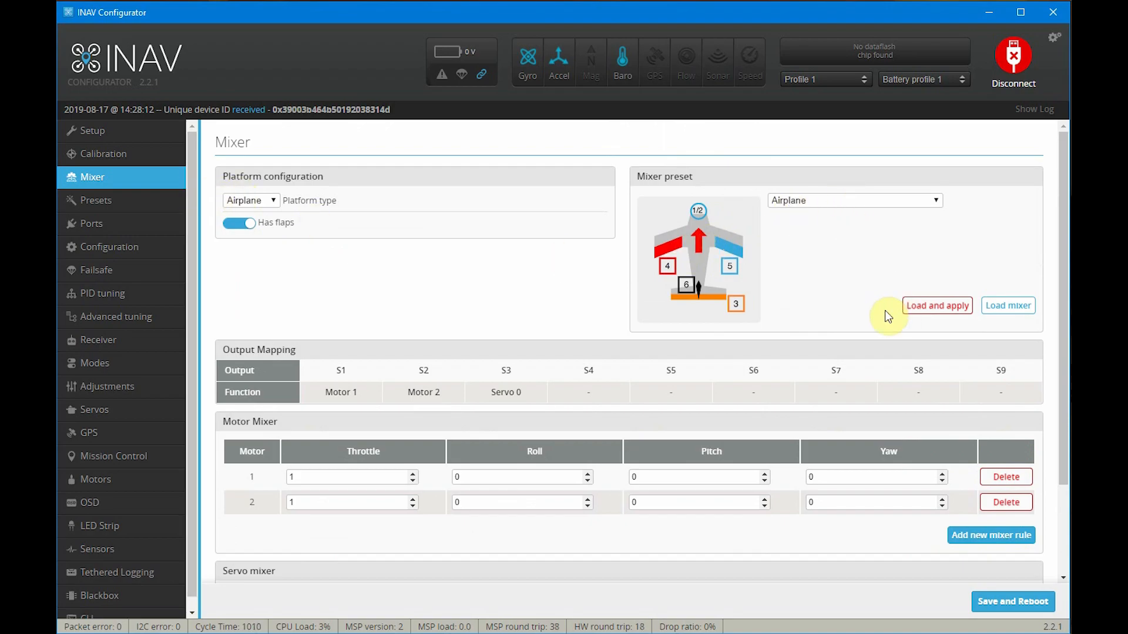
scroll(375, 458, down, 2)
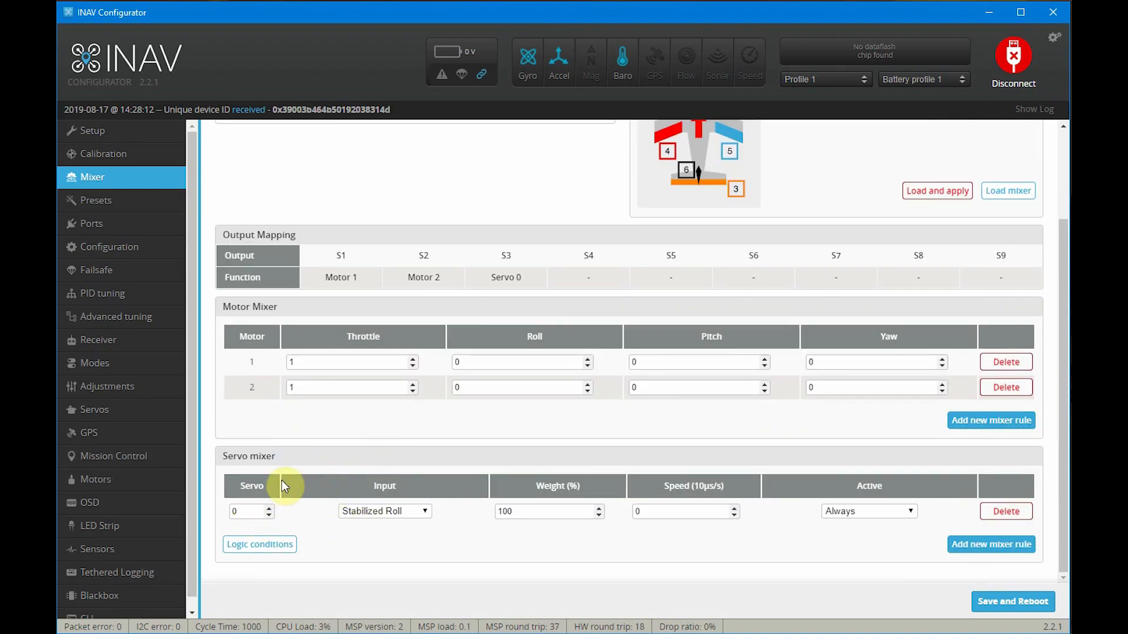
click(269, 508)
click(269, 508)
click(269, 508)
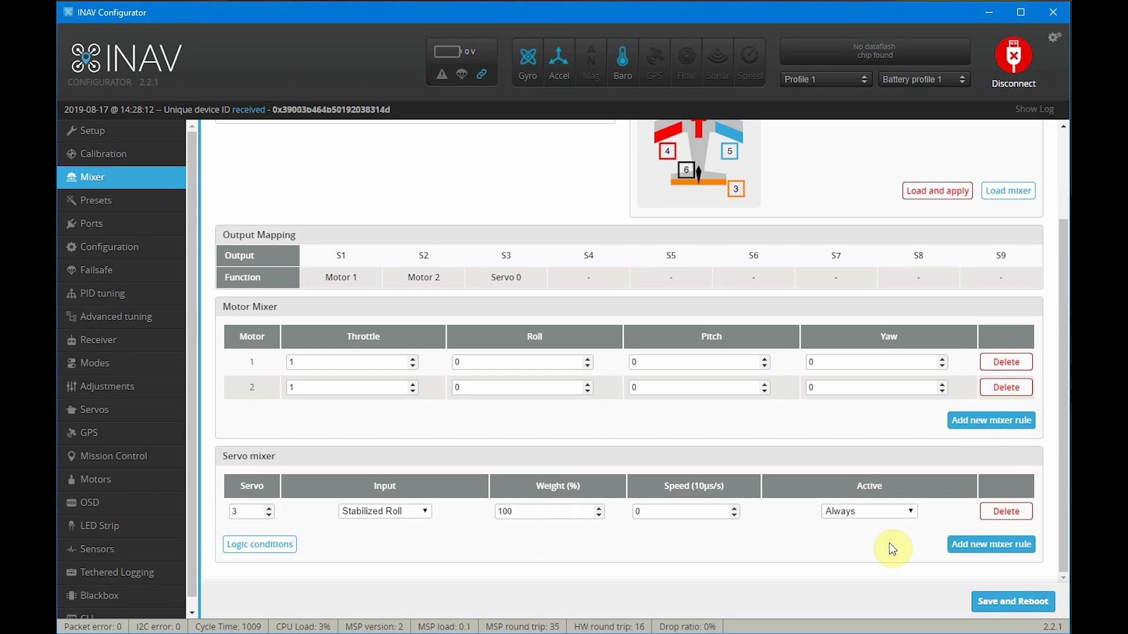
Add a second servo mixer rule for servo 4 with Stabilized Roll as its input.
click(994, 552)
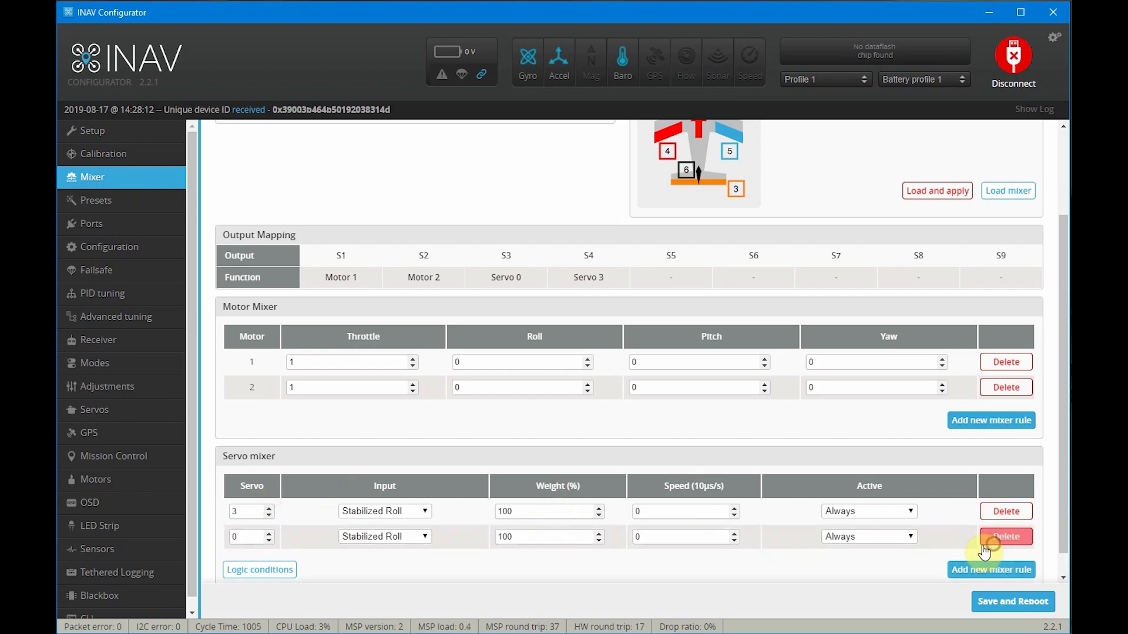
click(270, 533)
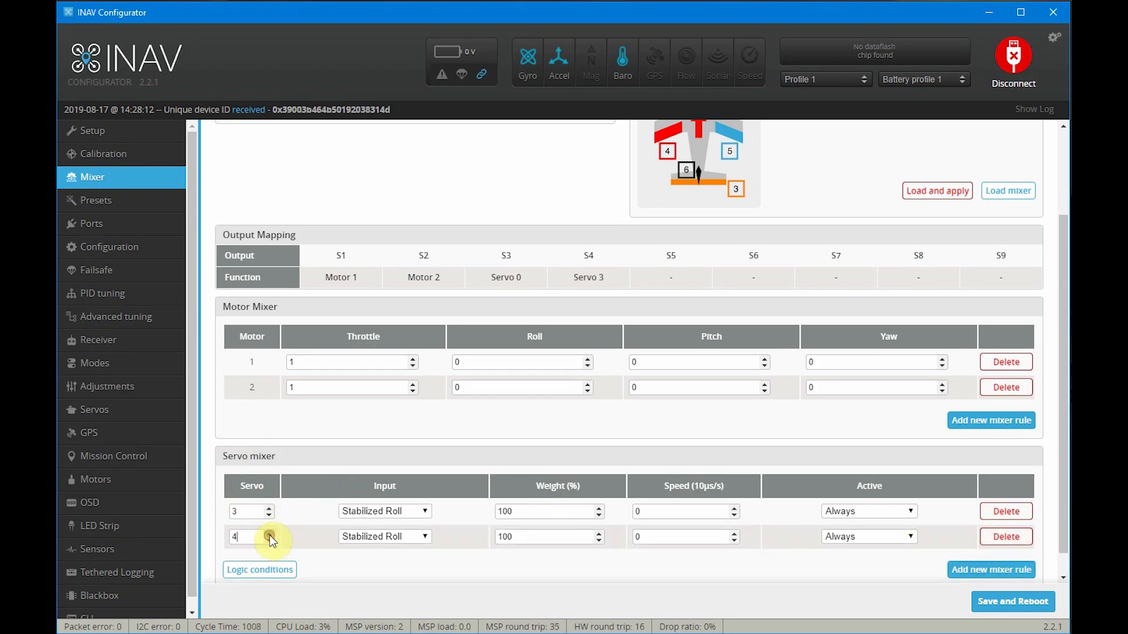
click(355, 537)
scroll(384, 332, up, 1)
click(385, 302)
Make the servo 3 and servo 4 rules active on Logic Condition 4.
click(894, 511)
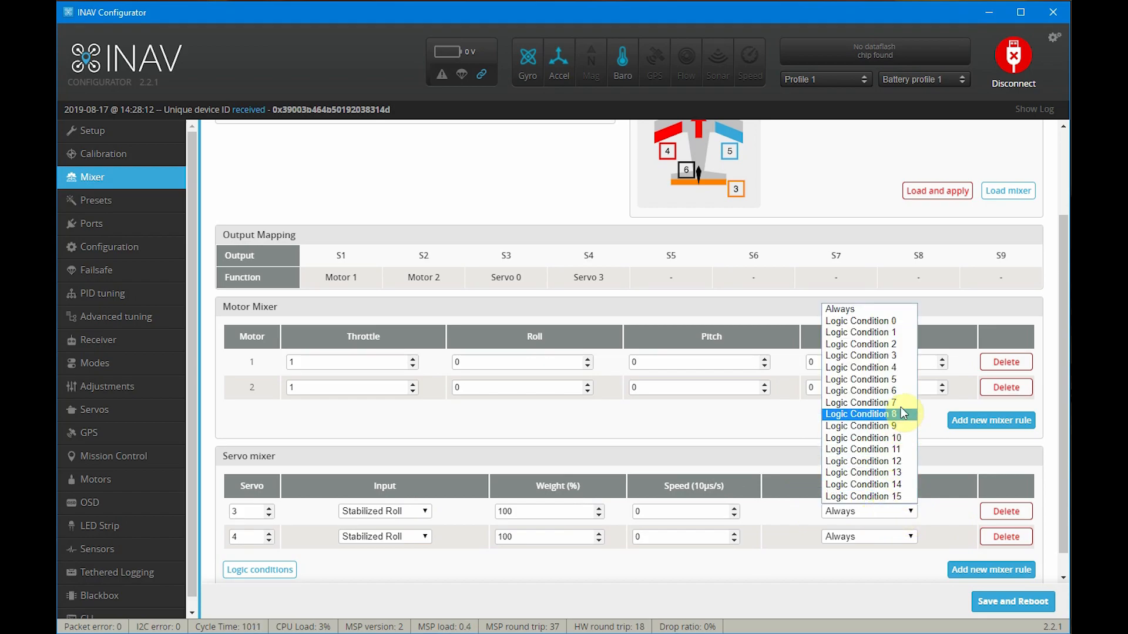
click(896, 367)
click(864, 536)
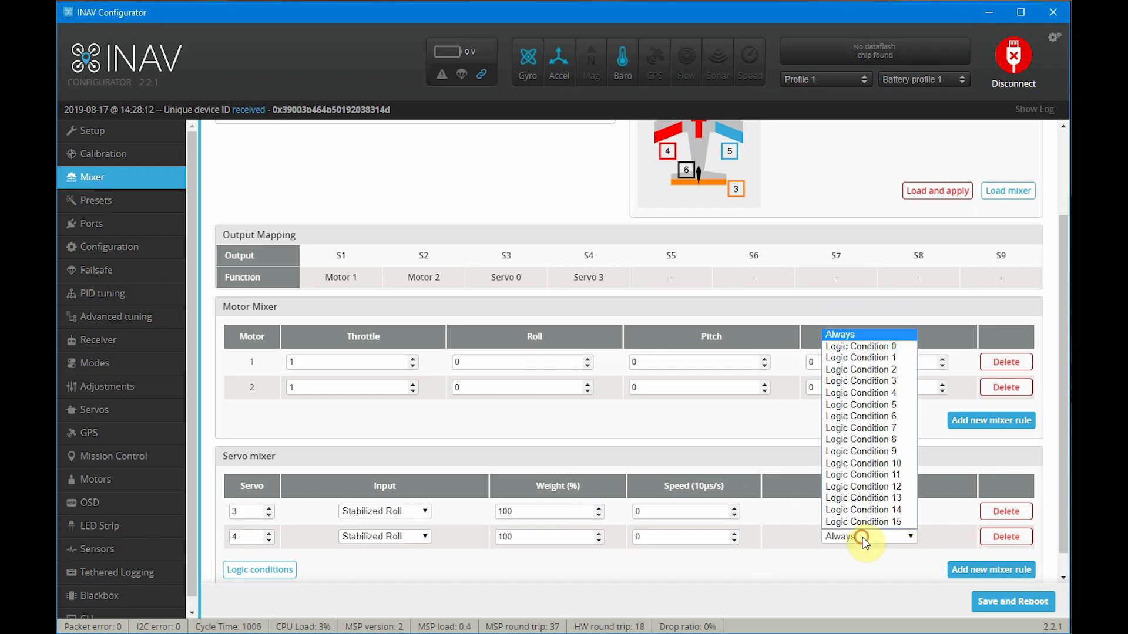
click(891, 393)
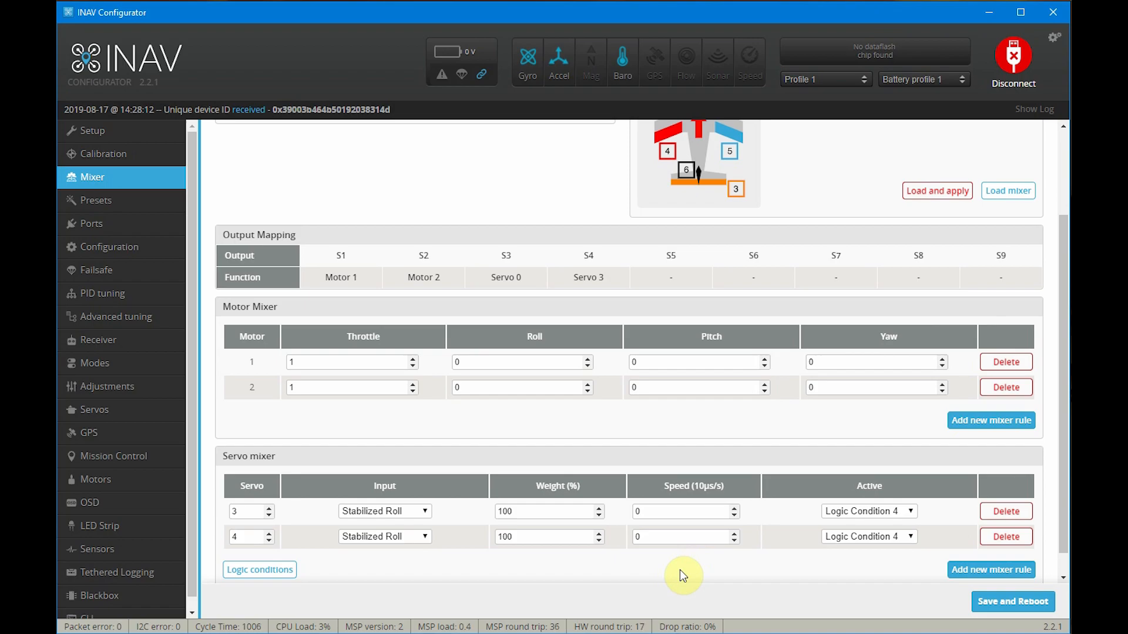
Add two more servo mixer rules, one for servo 3 and one for servo 4.
click(986, 570)
scroll(940, 564, down, 2)
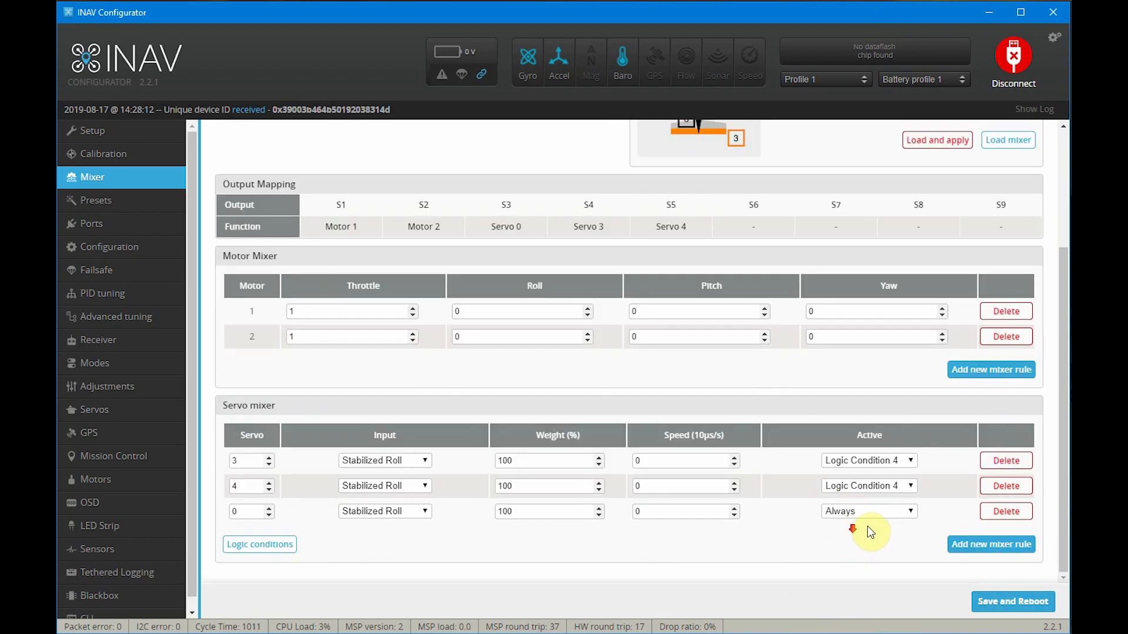
click(968, 544)
click(270, 508)
click(269, 534)
click(269, 533)
click(269, 533)
click(269, 534)
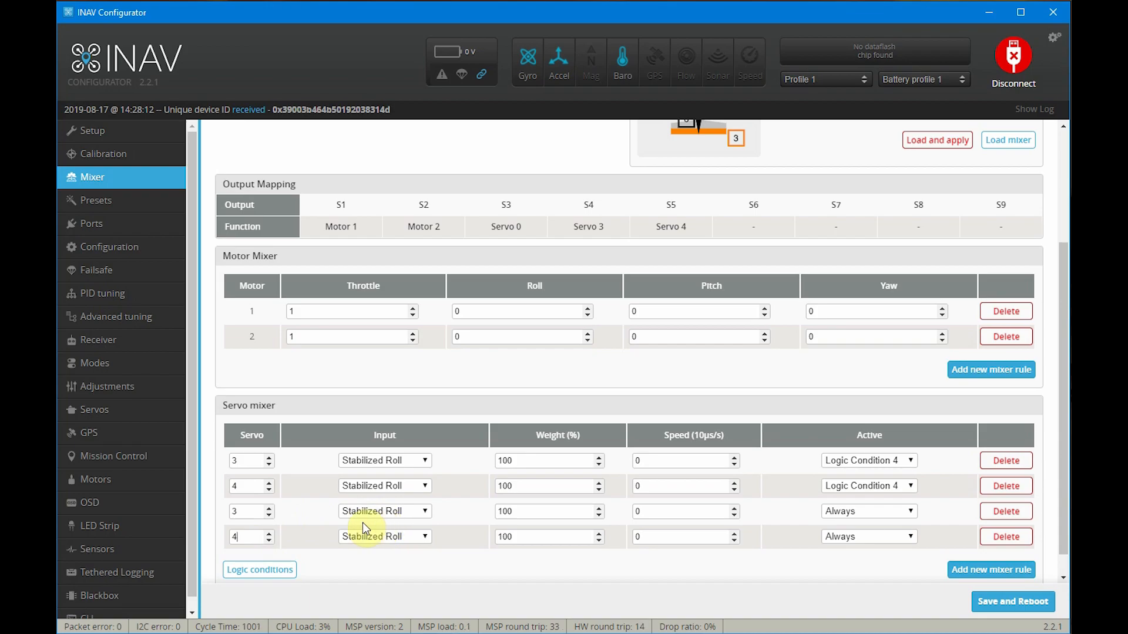
Set the weight of the second pair of servo 3 and servo 4 rules to 25%.
double_click(526, 510)
key(BackSpace)
text(25)
double_click(504, 536)
text(25)
Make the two 25% weight rules active on Logic Condition 5.
click(853, 510)
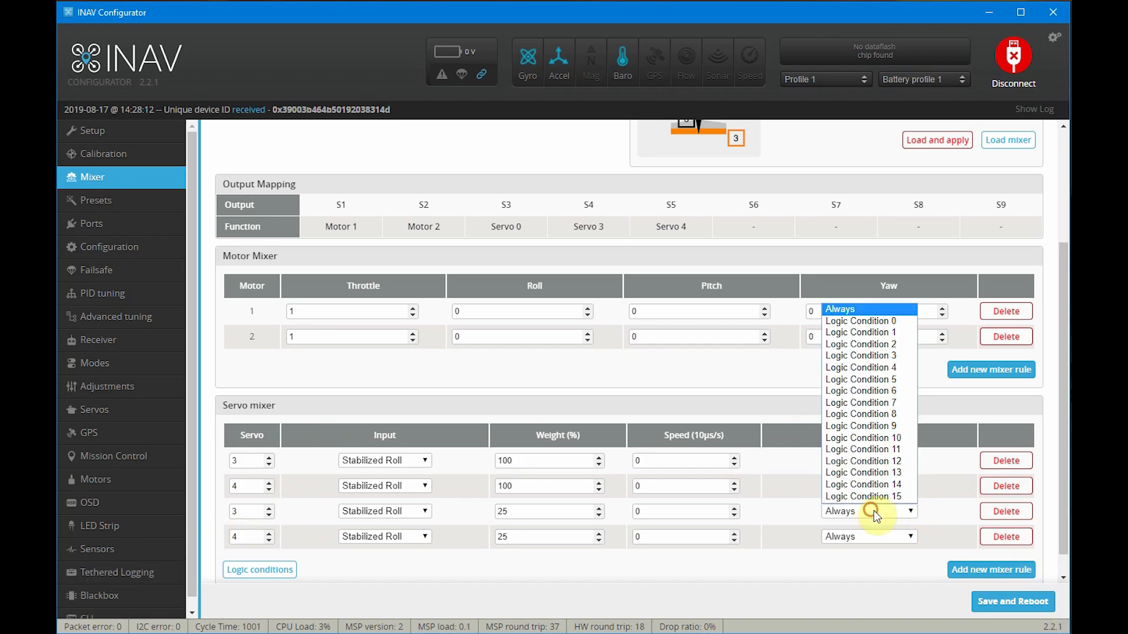
click(893, 378)
click(883, 538)
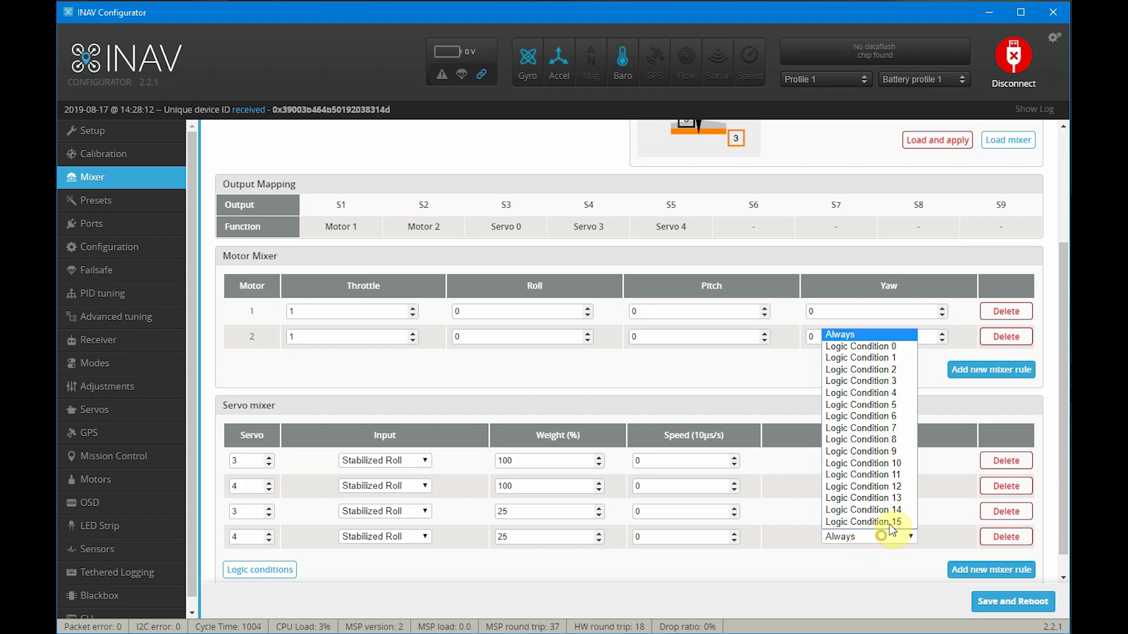
click(898, 403)
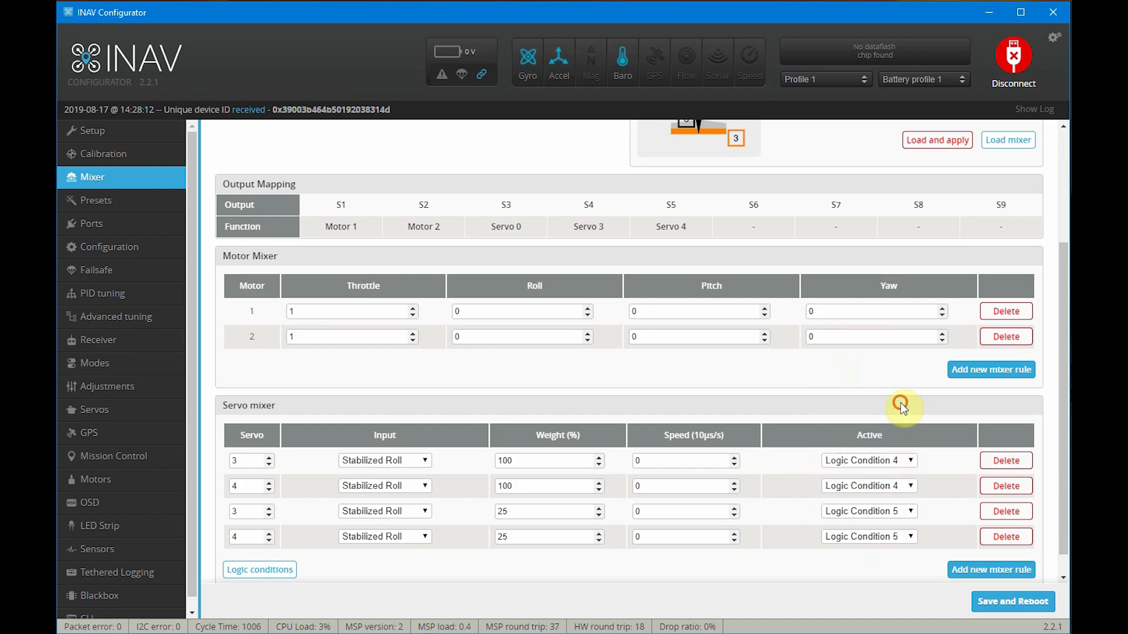
Add a third pair of servo mixer rules and assign them to servos 3 and 4.
click(990, 569)
click(990, 567)
click(982, 578)
scroll(969, 561, down, 1)
click(975, 546)
click(267, 508)
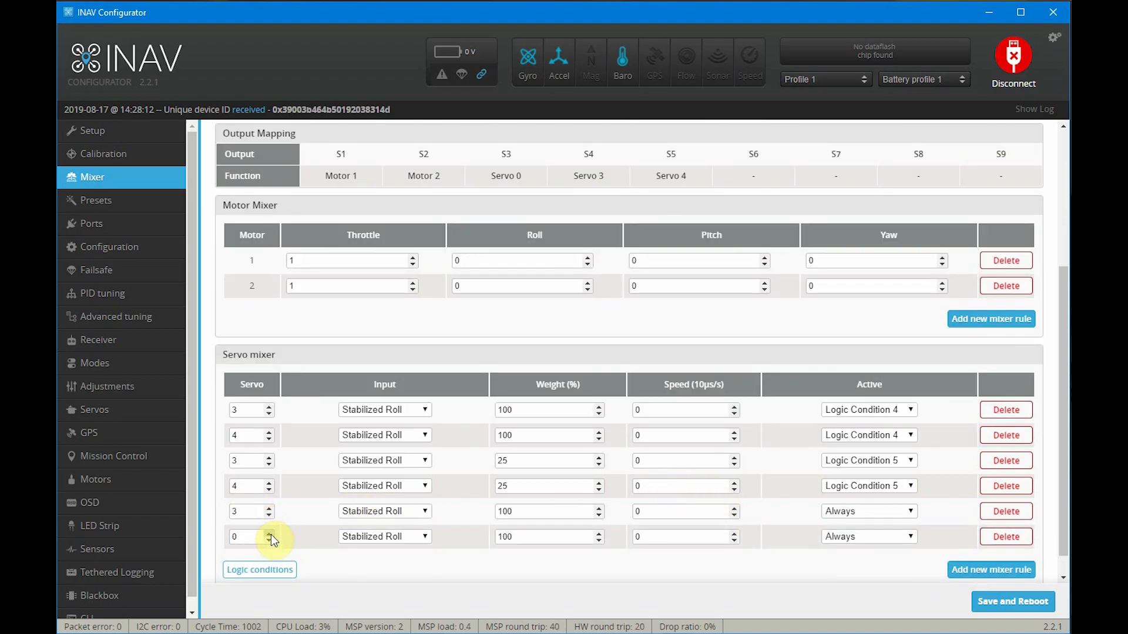
click(269, 532)
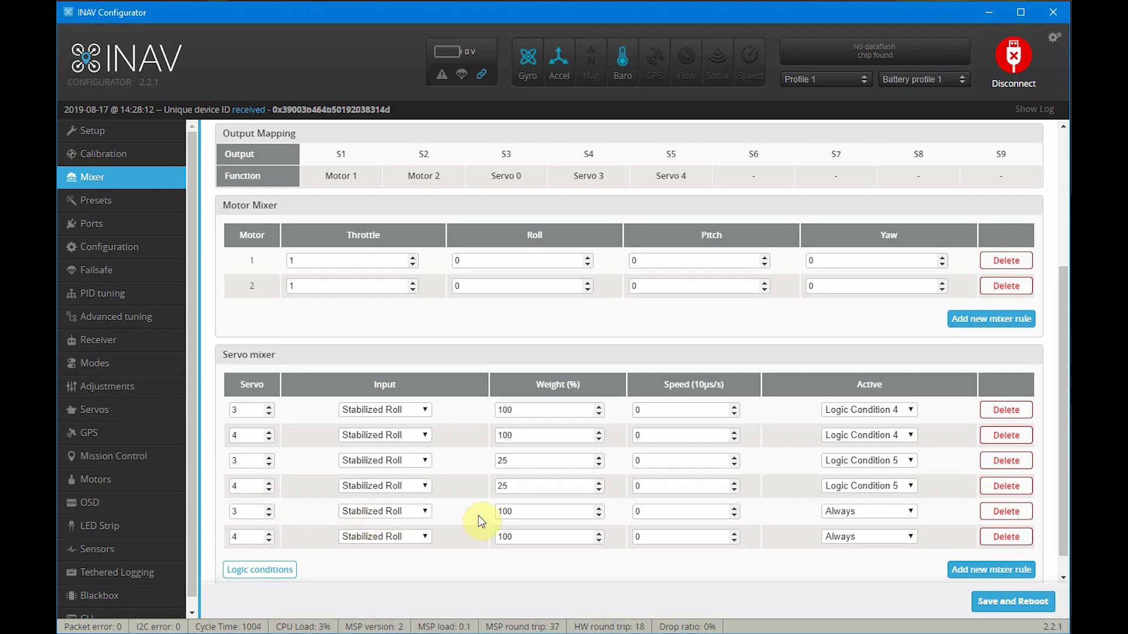
Reassign the last two servo mixer rules to servos 6 and 7.
double_click(526, 513)
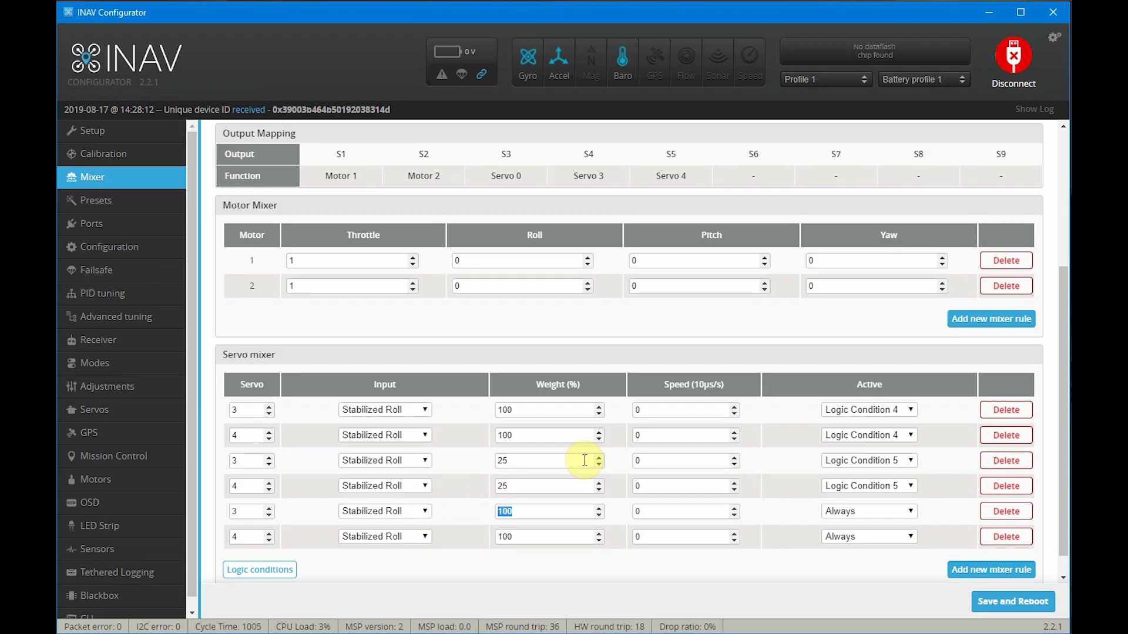
click(269, 508)
click(269, 508)
click(269, 508)
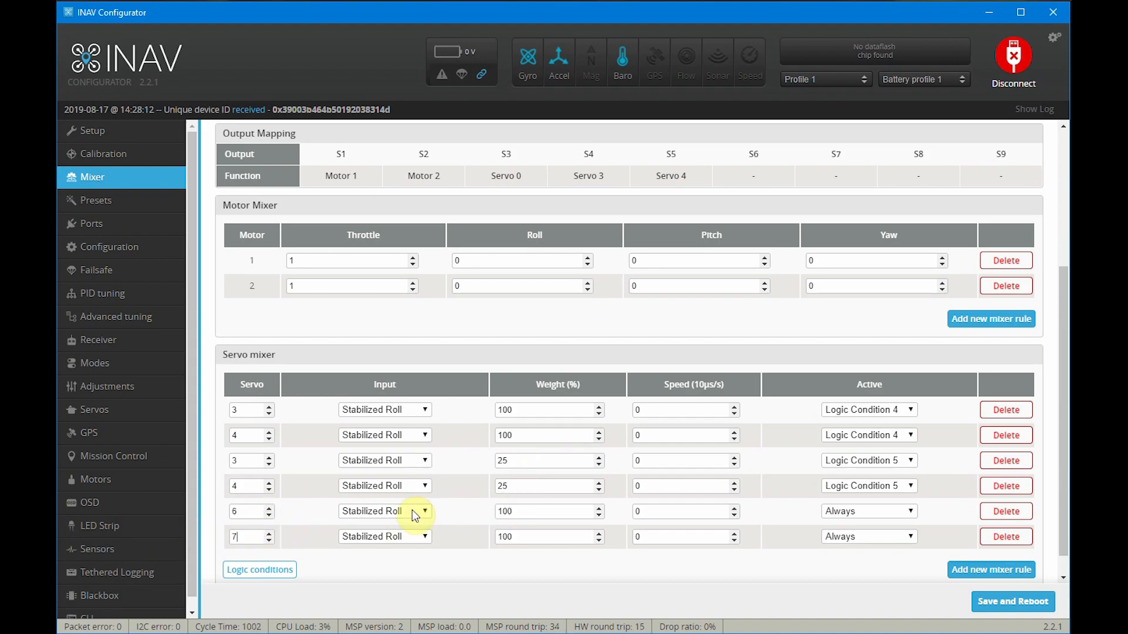
Set the weight of the servo 6 and servo 7 rules to 50%.
drag(516, 512, 481, 509)
text(50)
drag(516, 536, 445, 522)
text(50)
Make the servo 6 and servo 7 rules active on Logic Condition 1.
click(875, 512)
click(861, 332)
click(871, 537)
click(886, 359)
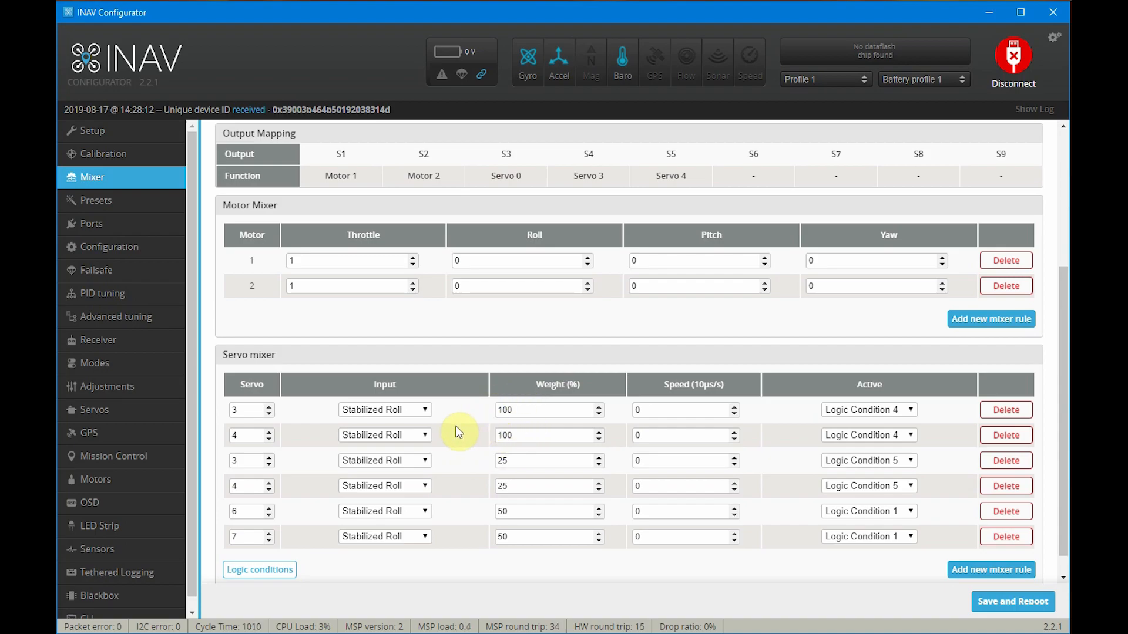
drag(521, 410, 482, 407)
drag(518, 408, 500, 407)
click(520, 409)
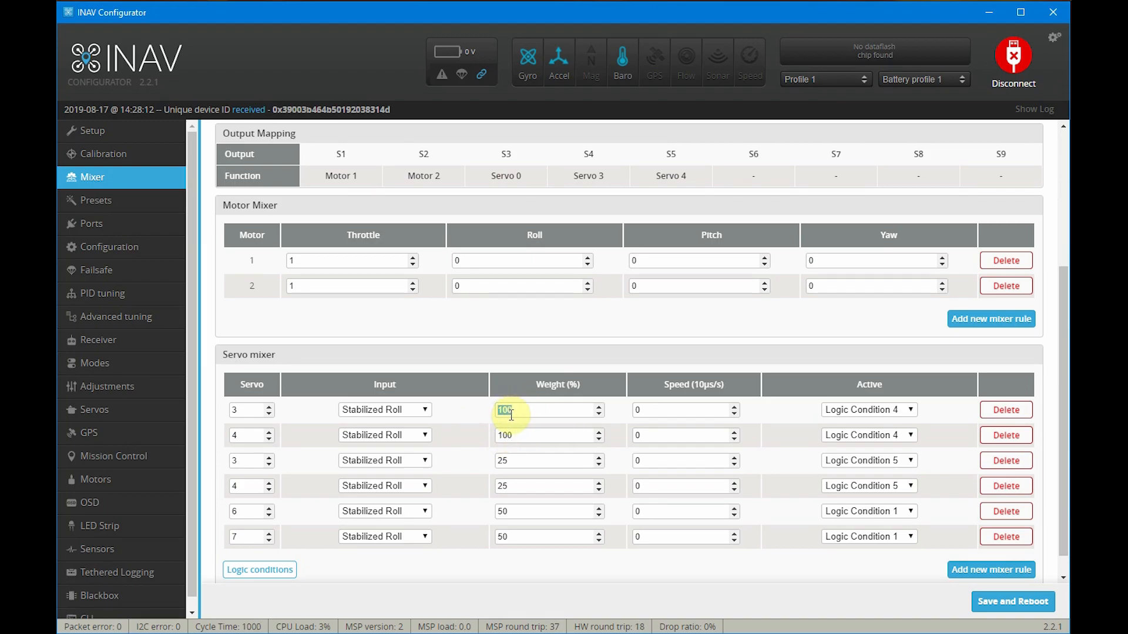
Set the weight of the servo 6 and servo 7 rules to 66%.
click(518, 511)
click(519, 531)
double_click(517, 511)
text(66)
double_click(503, 536)
text(66)
Add a servo mixer rule for servo 2 with Stabilized Pitch as its input.
click(1000, 572)
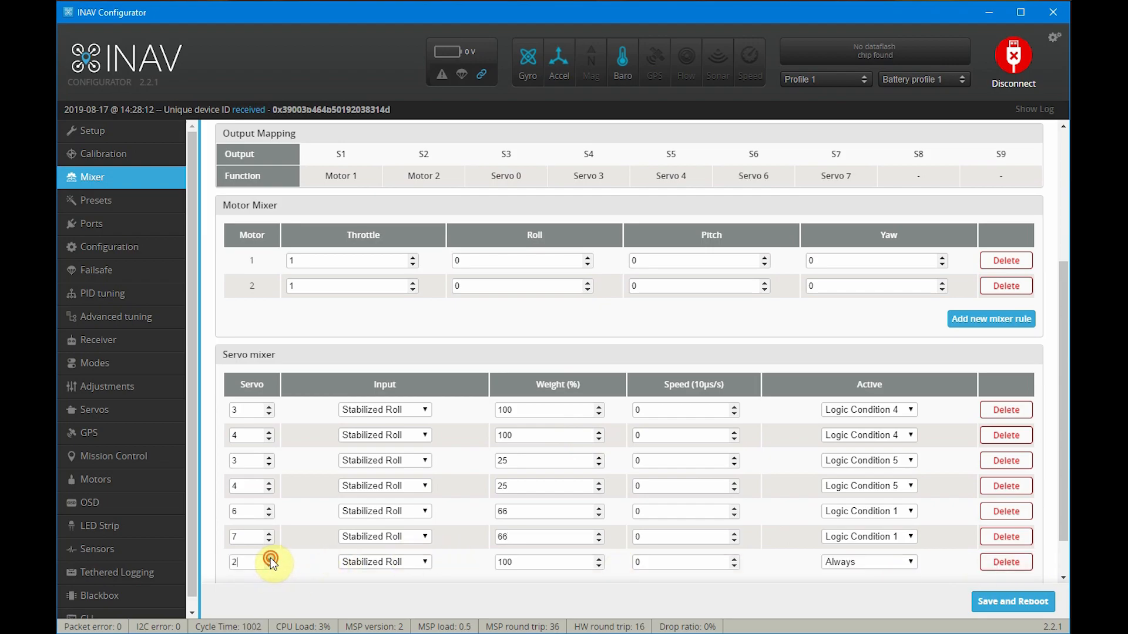
click(401, 562)
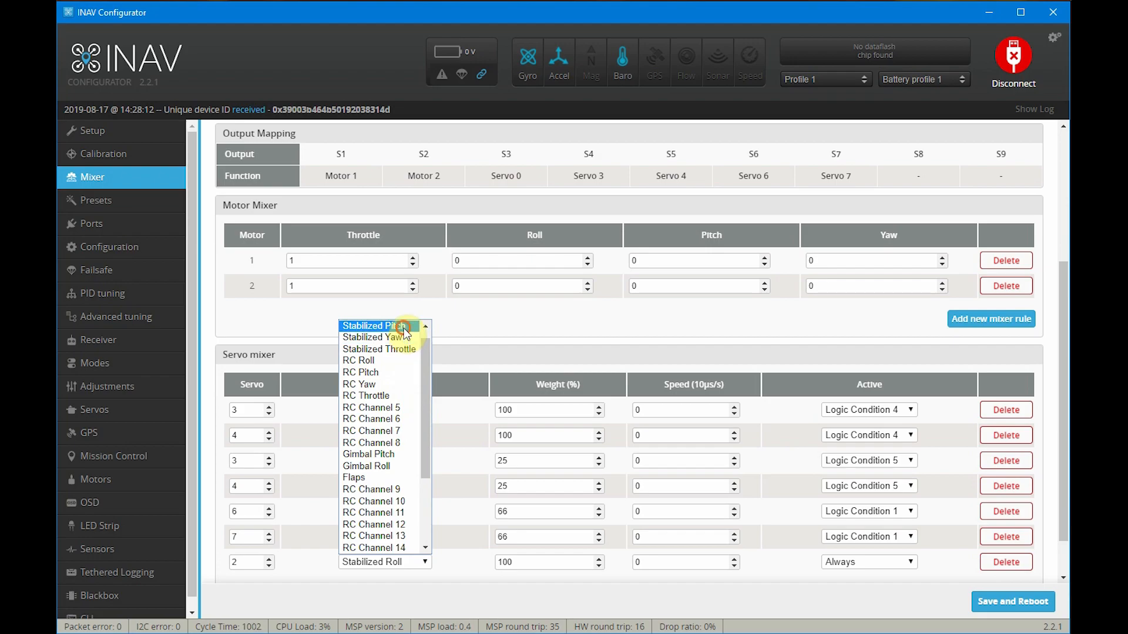
click(405, 326)
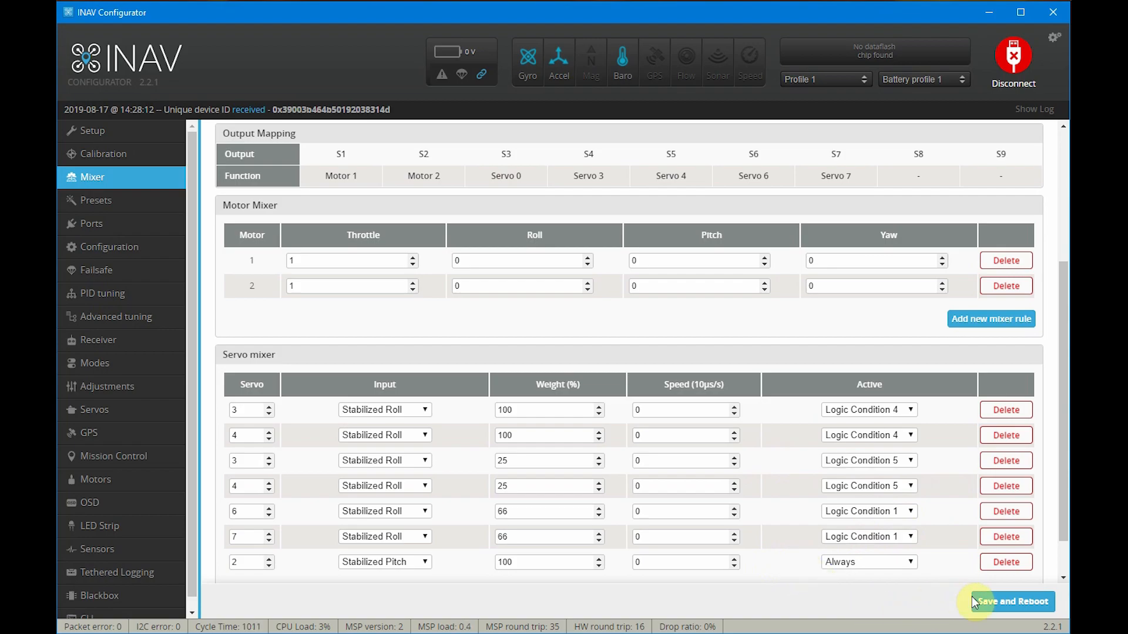
Add a servo mixer rule for servo 5 with Stabilized Yaw as its input.
scroll(934, 535, down, 1)
click(992, 541)
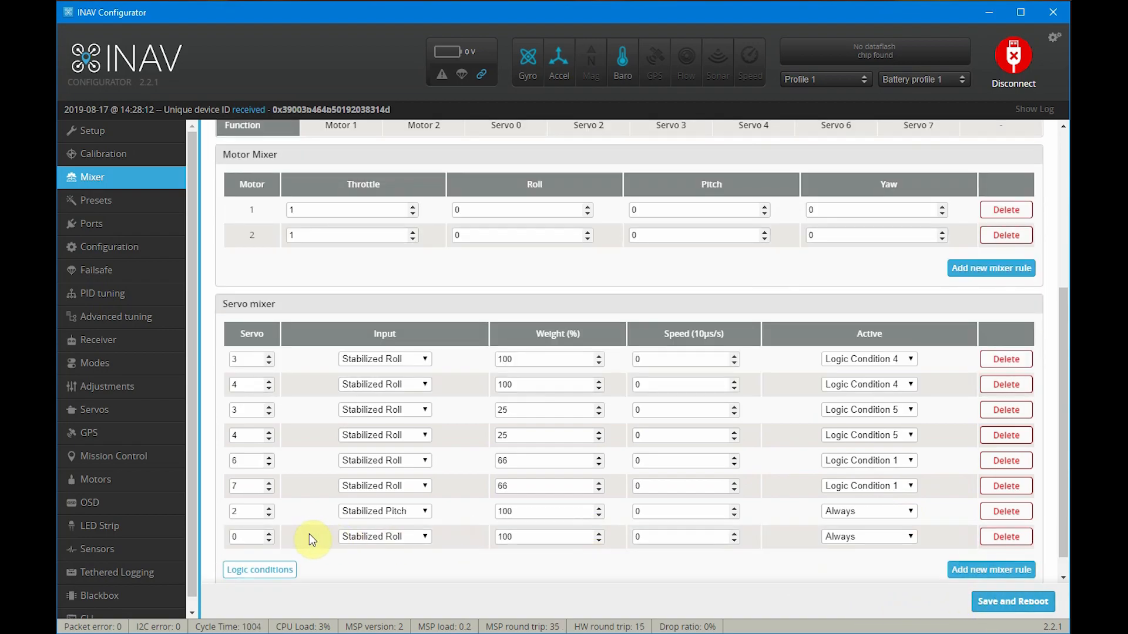
click(268, 534)
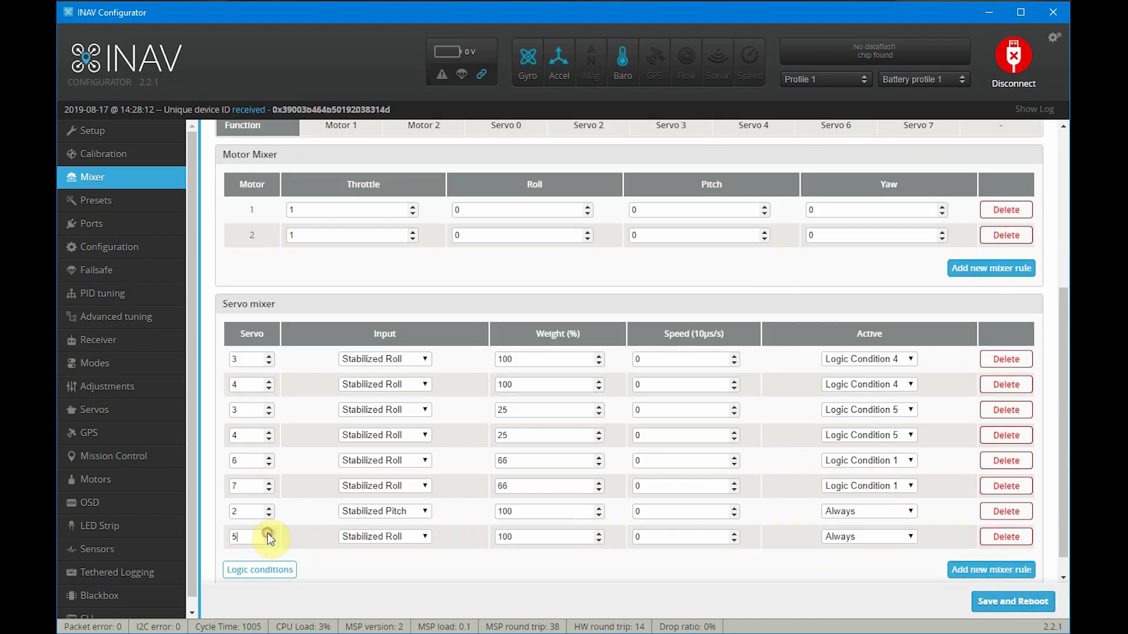
click(379, 536)
click(388, 316)
Add two servo mixer rules, one for servo 6 and one for servo 7, both with RC Channel 5 as input.
click(1011, 570)
scroll(992, 548, down, 1)
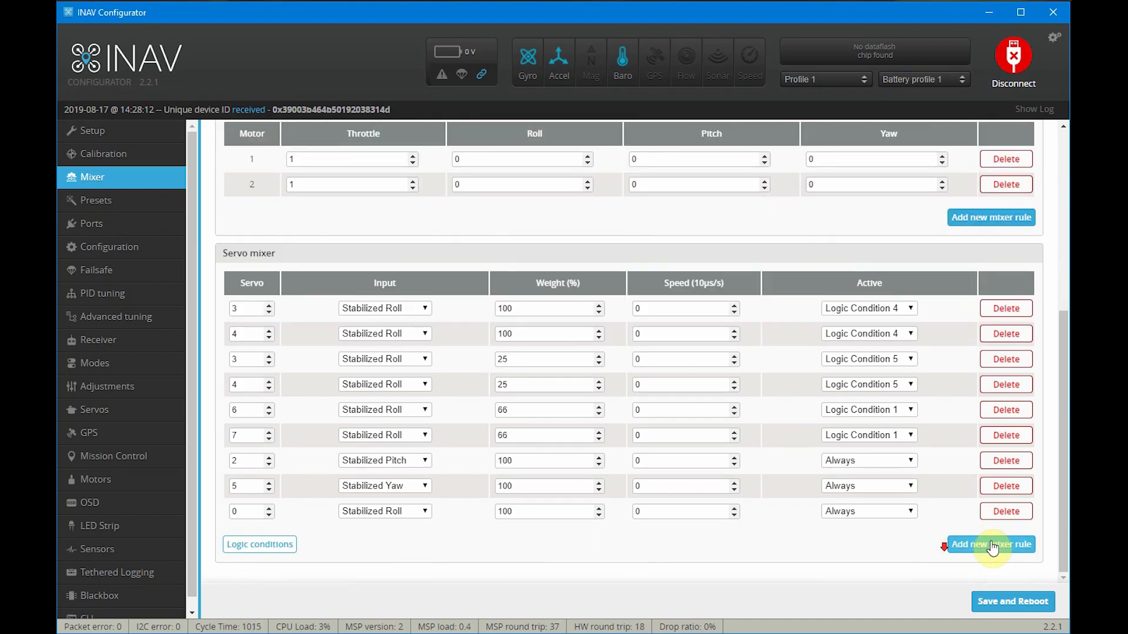
click(993, 546)
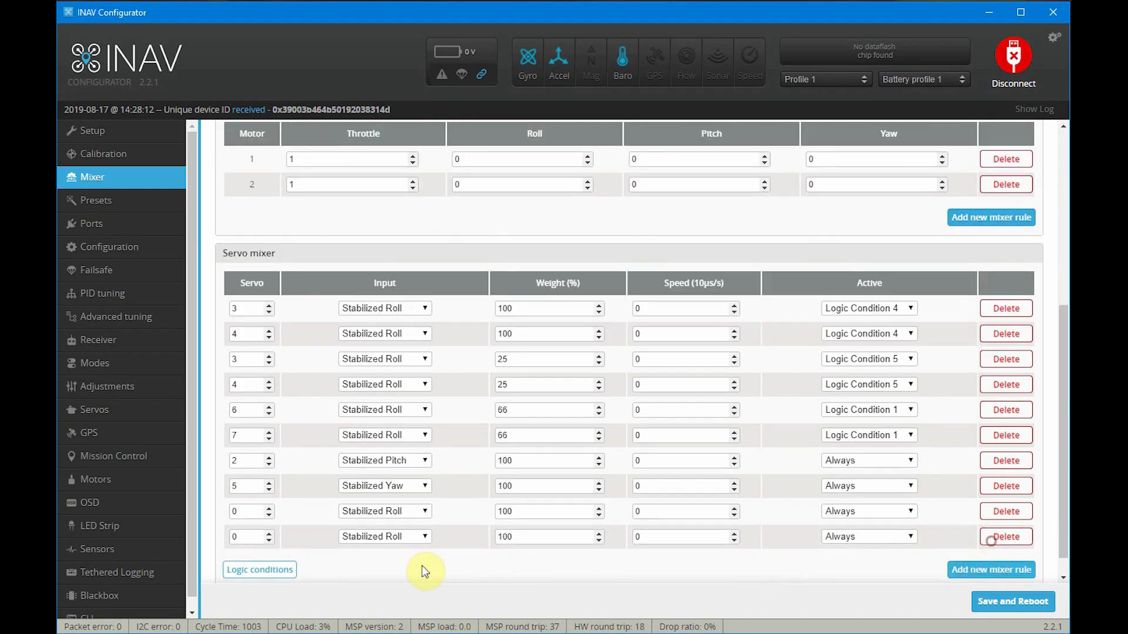
click(268, 508)
click(268, 508)
click(268, 508)
click(376, 512)
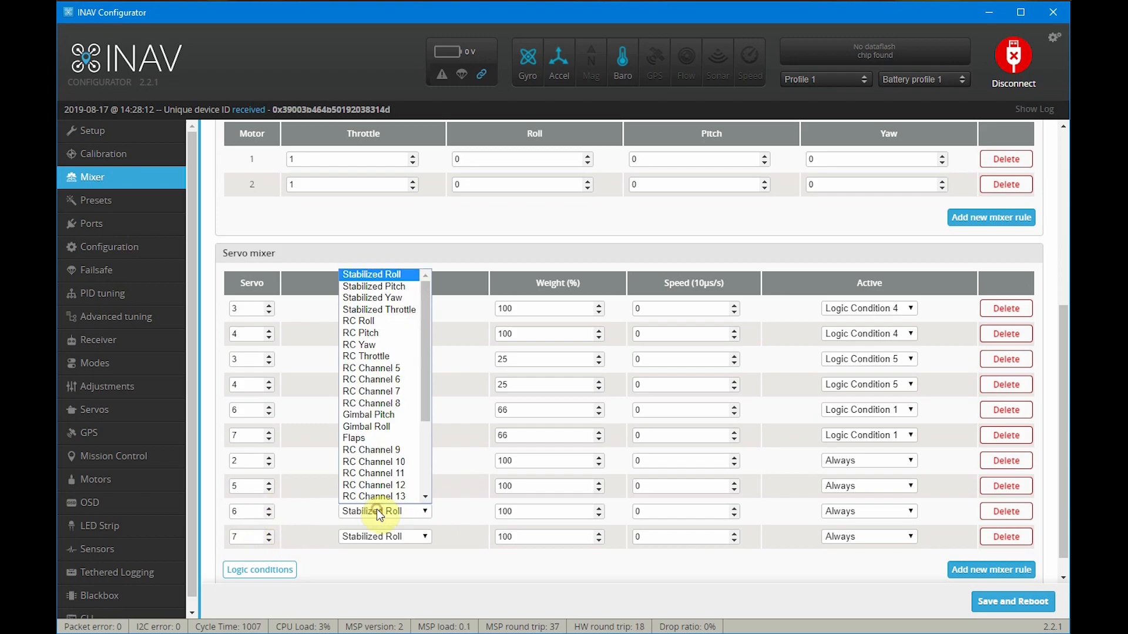
click(387, 359)
click(386, 538)
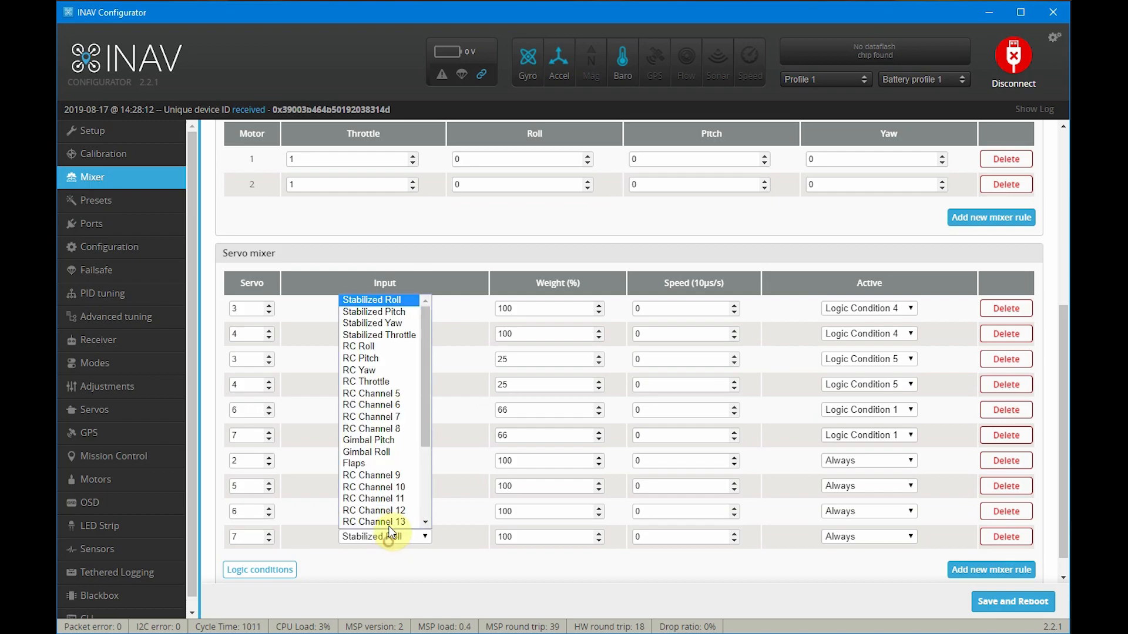
click(389, 383)
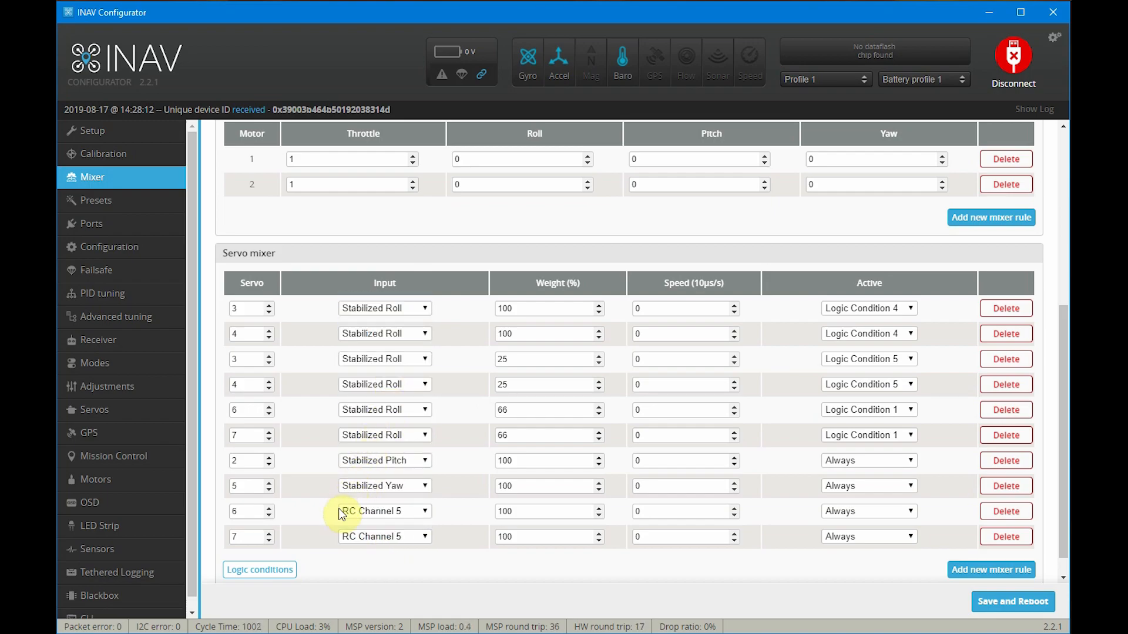
Set the weight of the RC Channel 5 rule for servo 7 to -100% and activate both RC Channel 5 rules on Logic Condition 2.
click(498, 537)
text(-)
click(522, 539)
click(516, 514)
click(882, 517)
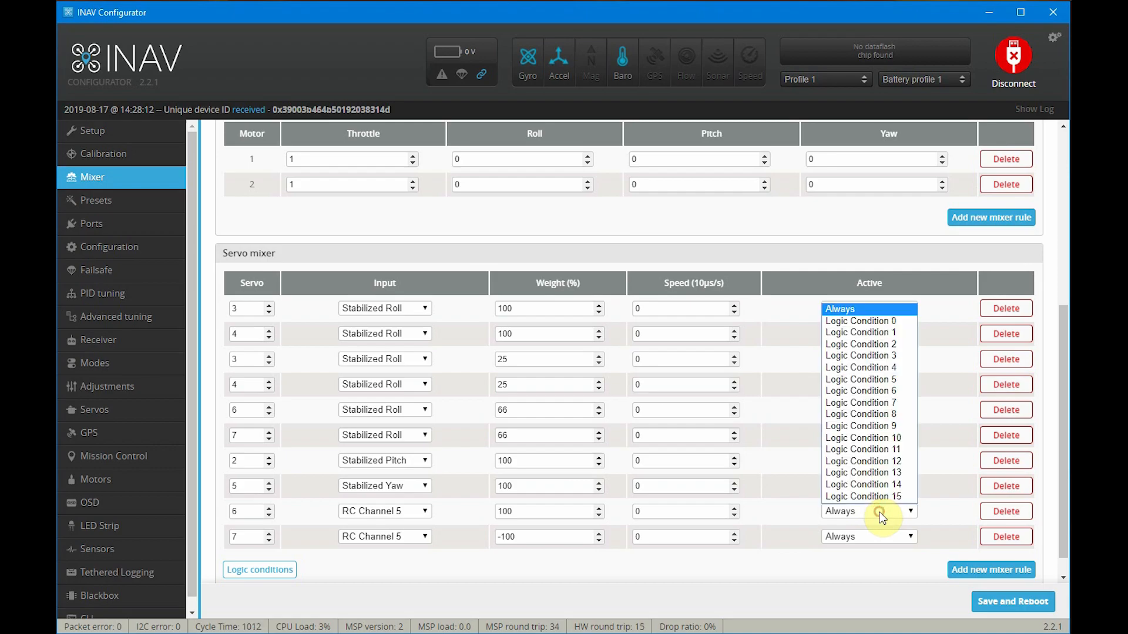
click(889, 344)
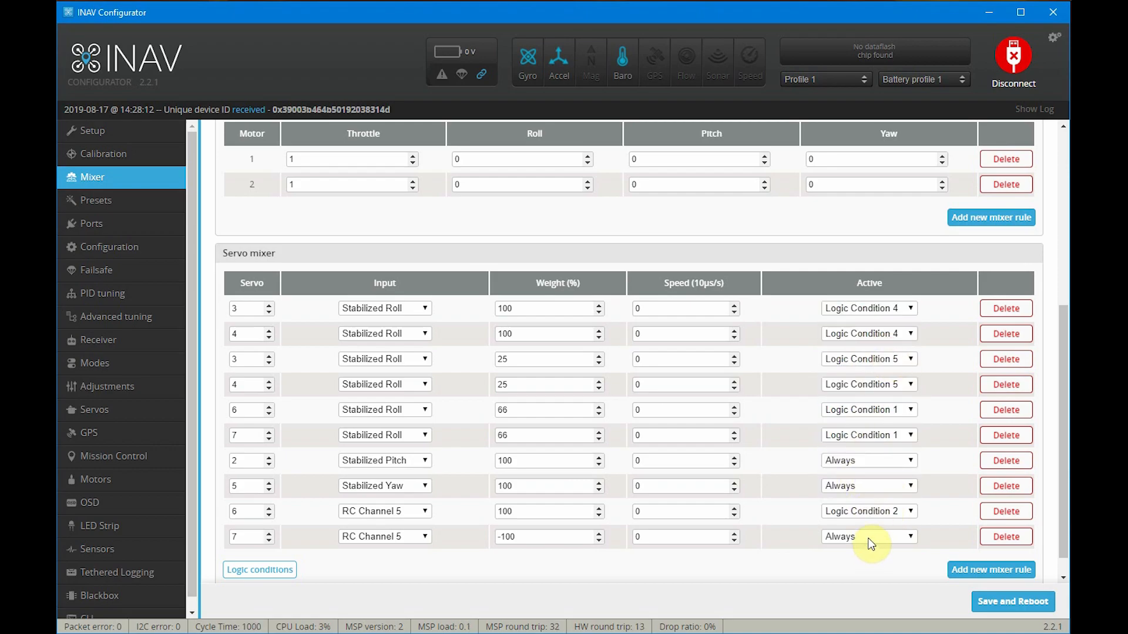
click(868, 535)
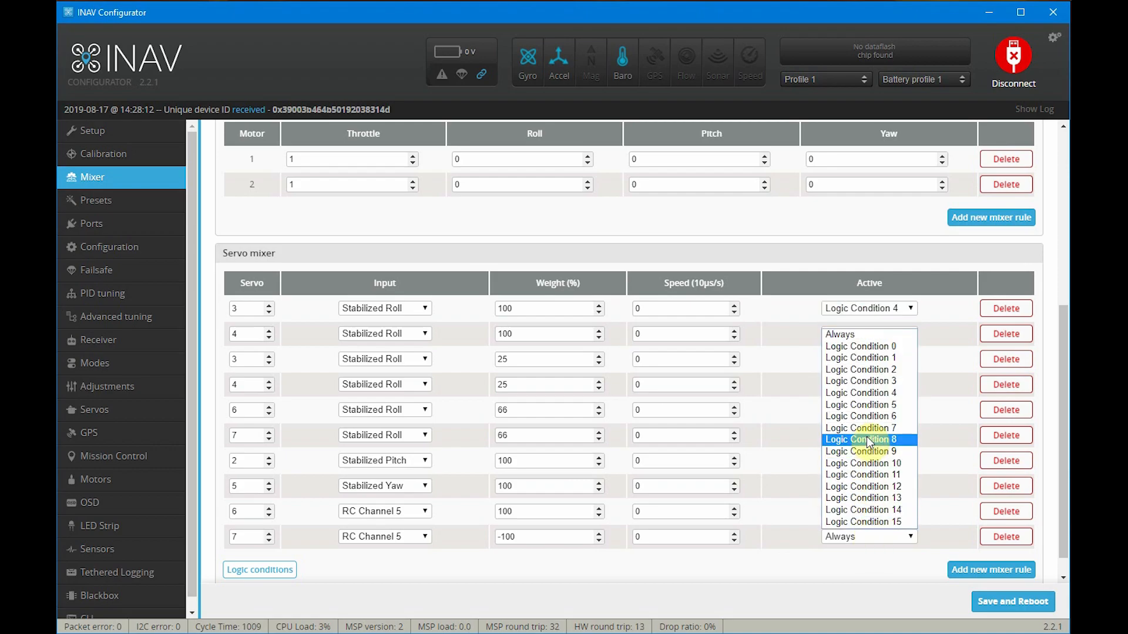
click(876, 372)
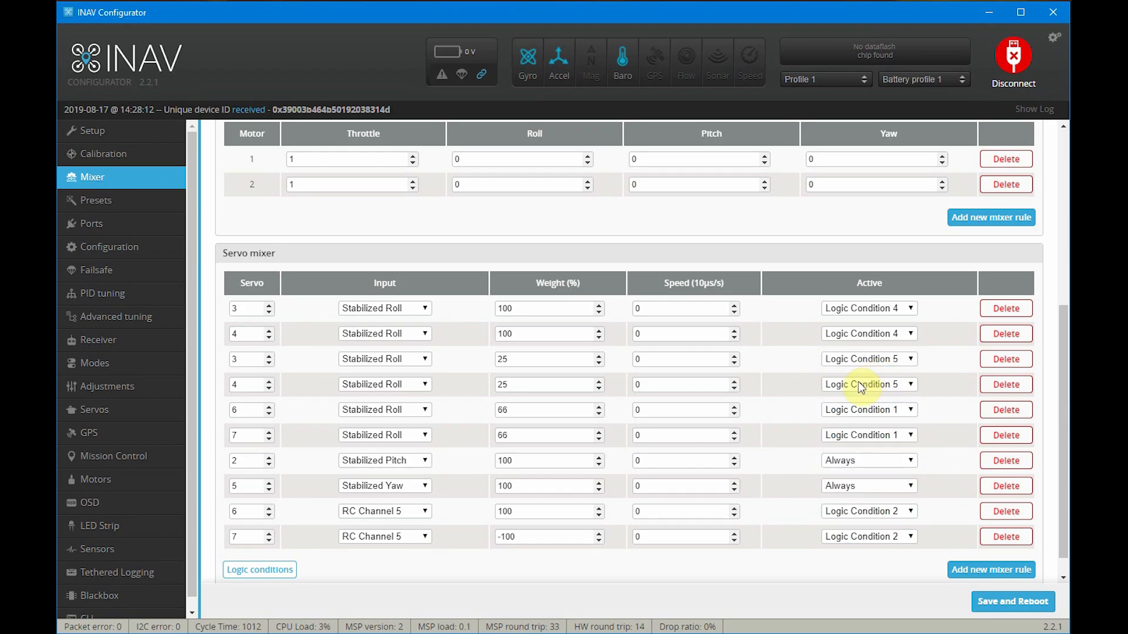
click(520, 511)
click(520, 539)
click(526, 512)
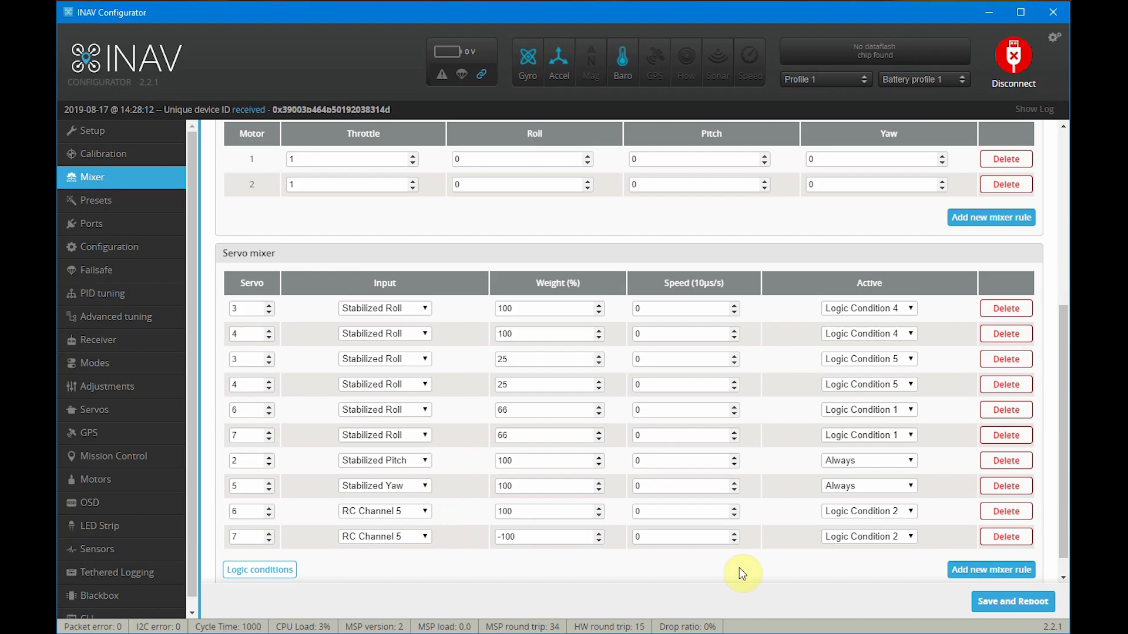
Add two more servo mixer rules at the end of the list, for servo 6 and servo 7.
click(968, 569)
scroll(951, 550, down, 1)
click(959, 547)
click(269, 509)
click(268, 508)
click(268, 508)
click(268, 509)
click(267, 534)
click(267, 533)
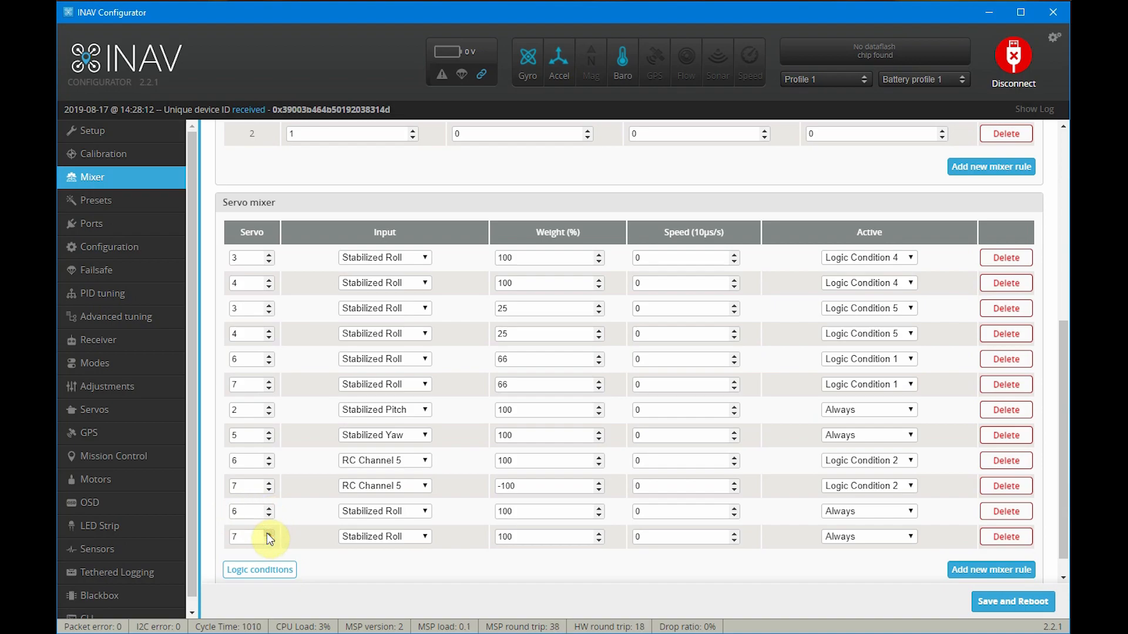
Set the input of the last servo 6 and servo 7 rules to RC Channel 5 and activate them on Logic Condition 6.
click(389, 511)
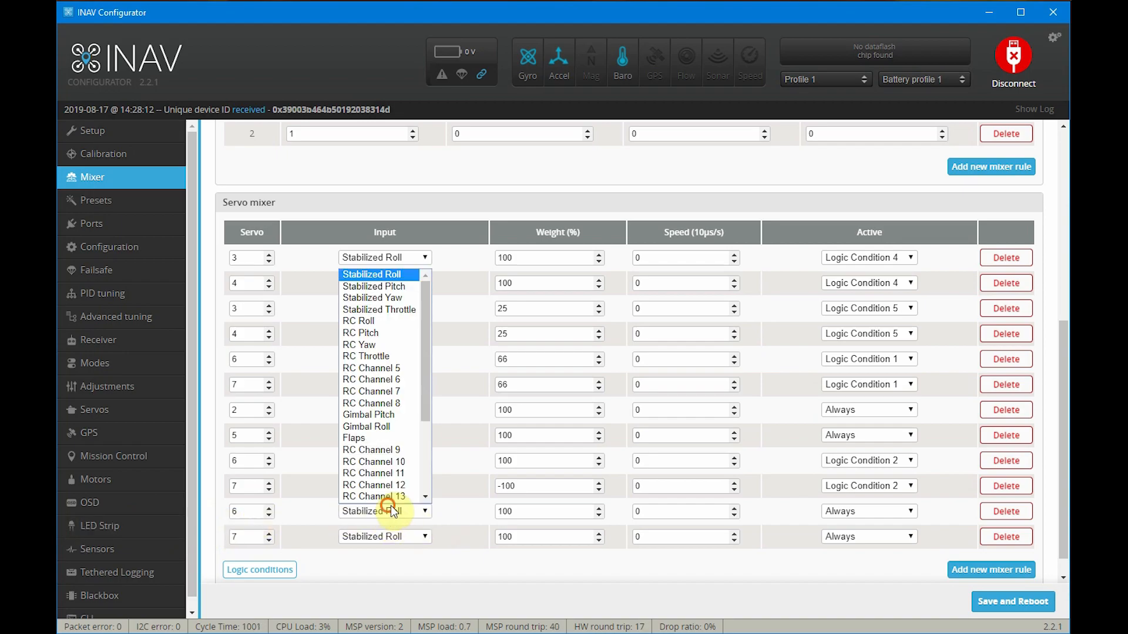
click(396, 357)
click(390, 537)
click(407, 372)
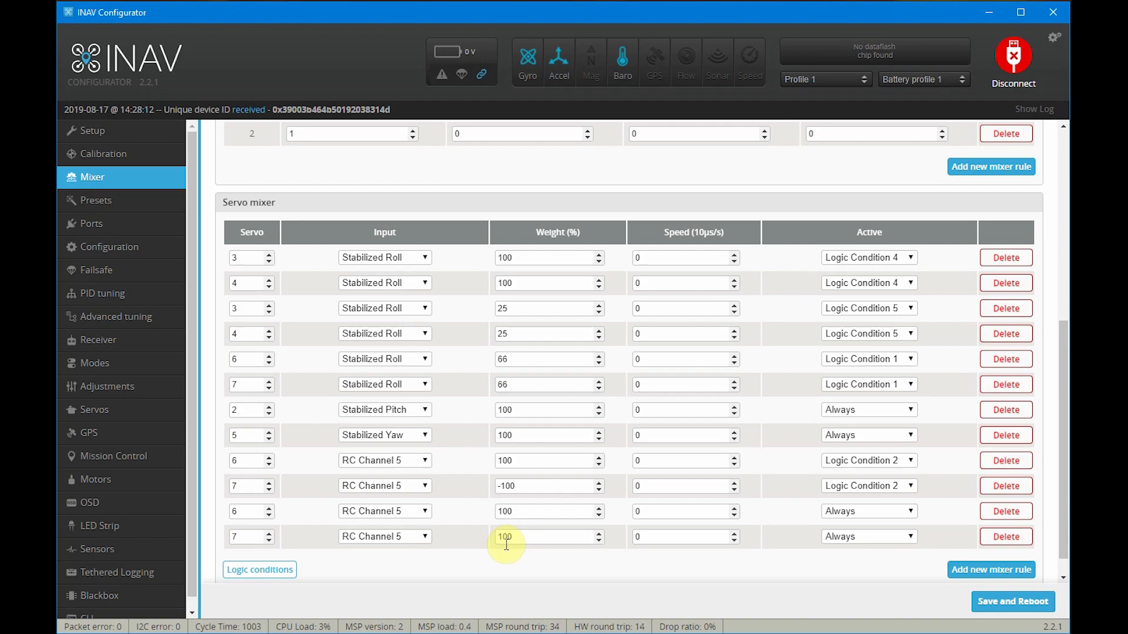
click(840, 512)
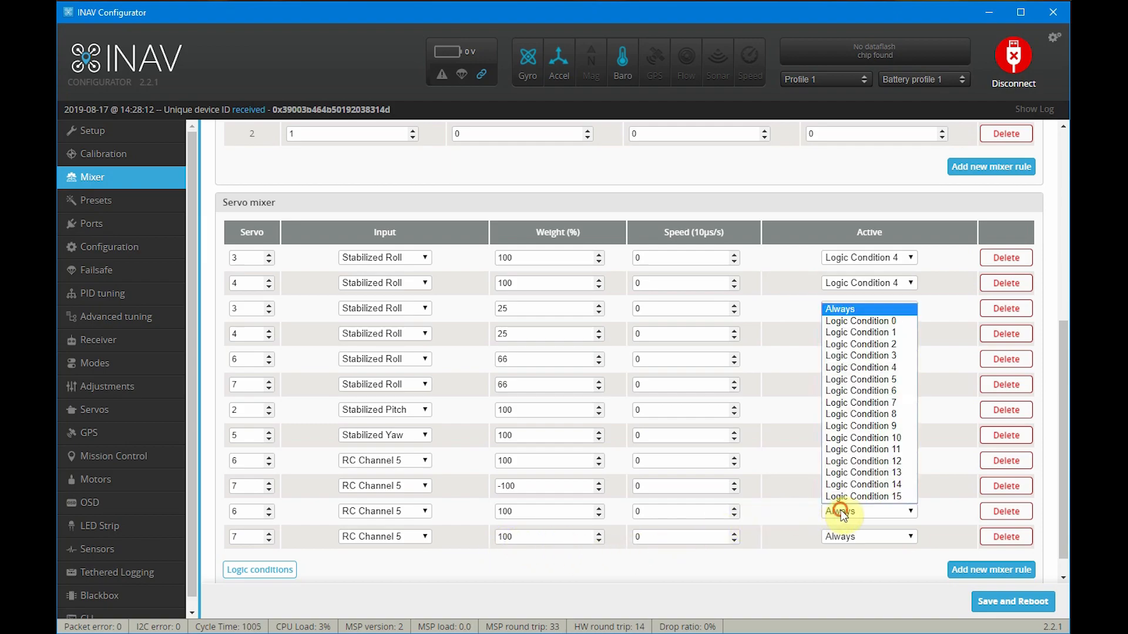
click(879, 391)
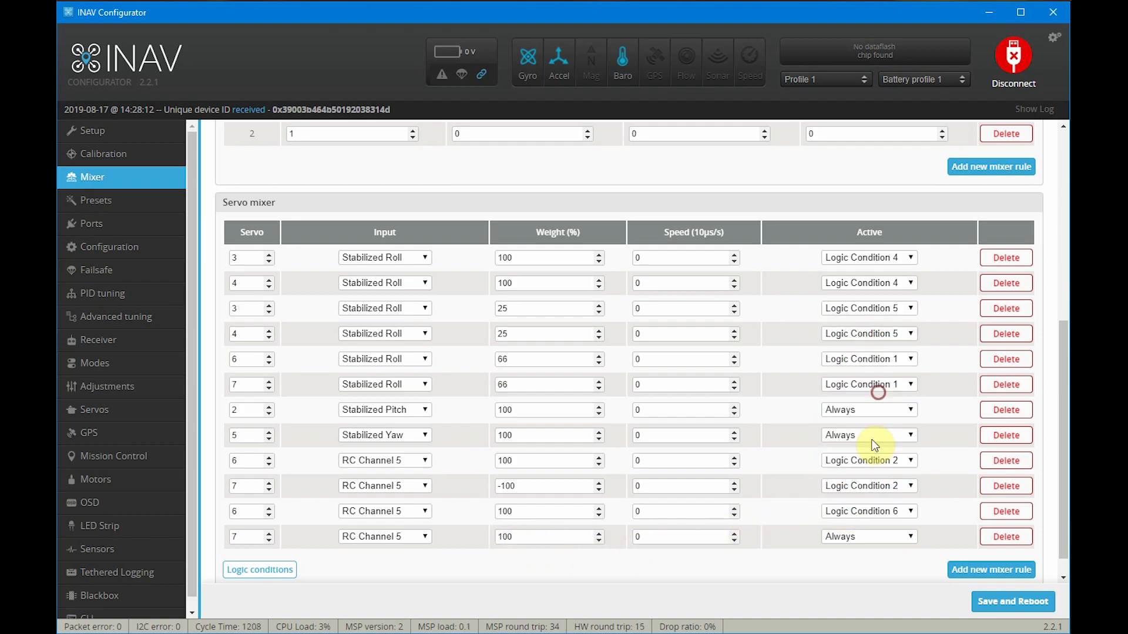
click(869, 535)
click(878, 415)
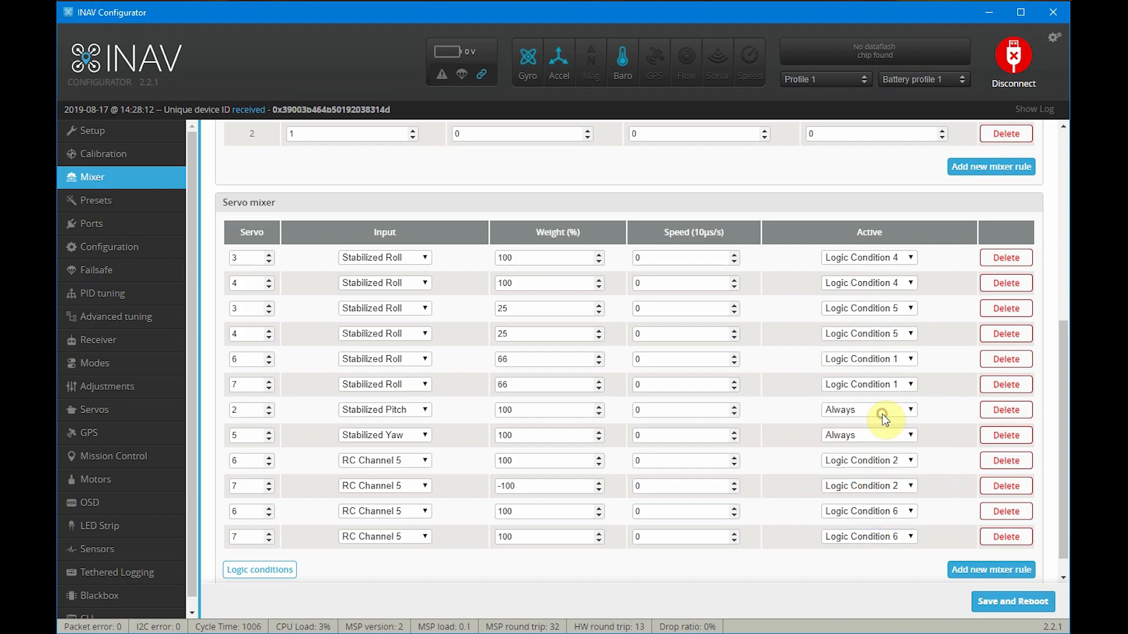
Set the weight of the servo 6 and servo 7 rules on Logic Condition 6 to 75%.
drag(518, 512, 495, 514)
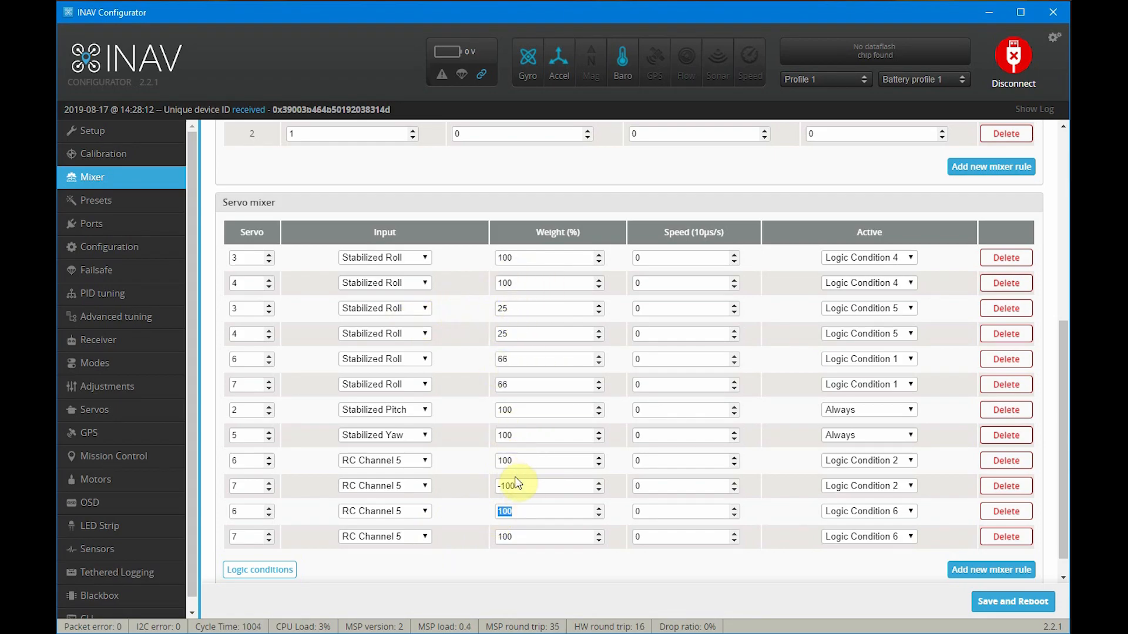
text(75)
double_click(505, 535)
text(75)
click(513, 312)
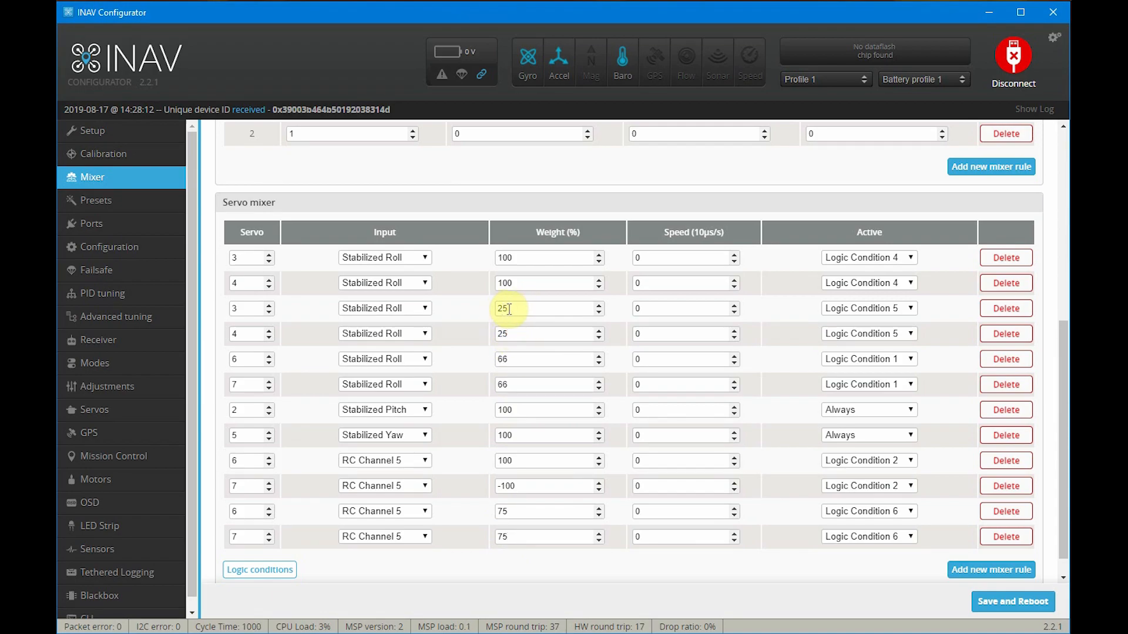
double_click(500, 335)
double_click(503, 309)
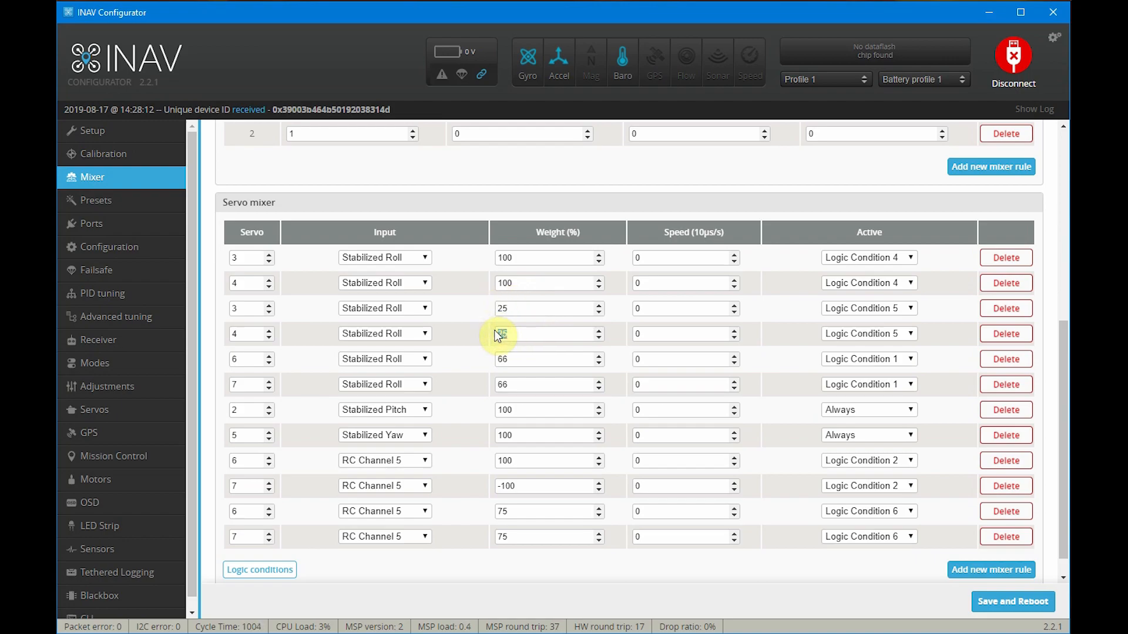
click(512, 506)
double_click(503, 536)
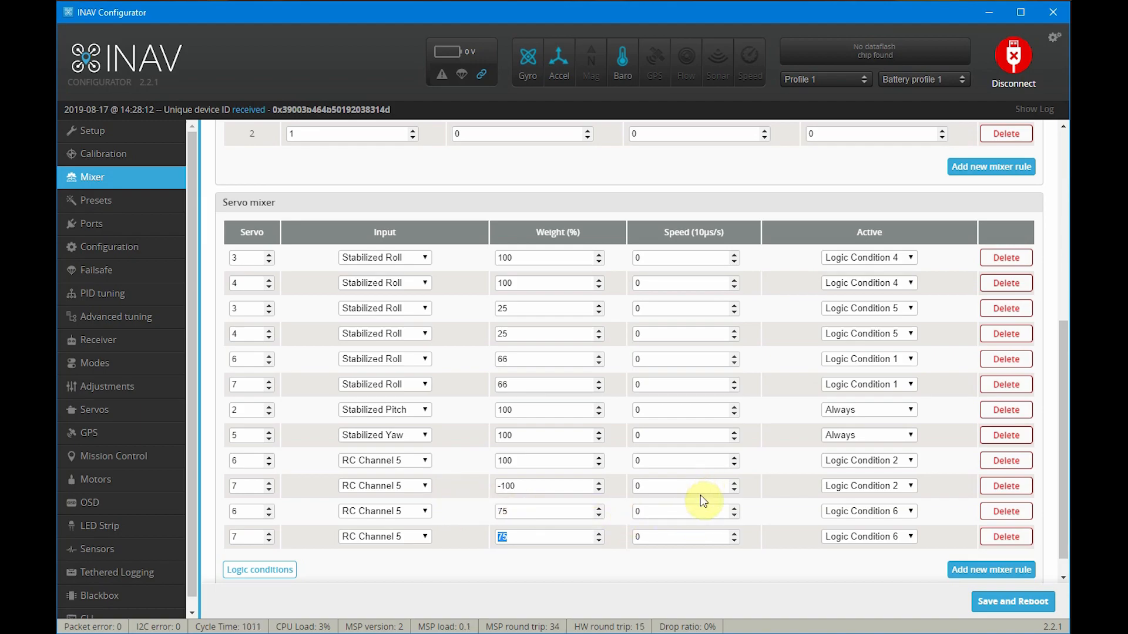
Add two further servo mixer rules at the end of the list, for servo 3 and servo 4.
click(1064, 552)
drag(1064, 552, 1065, 561)
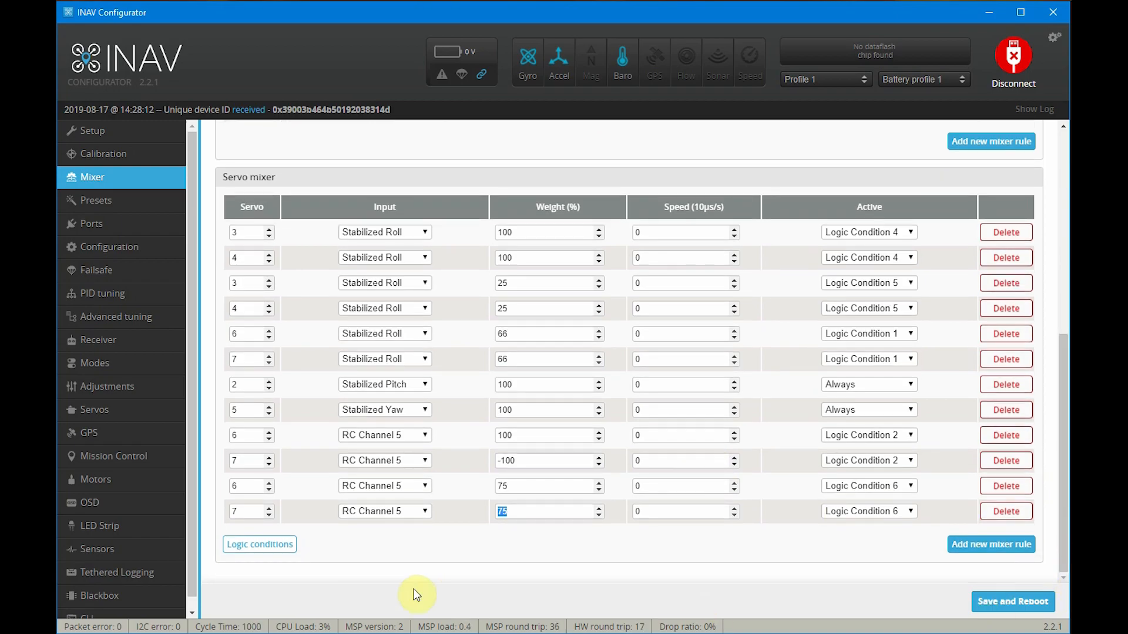
click(984, 546)
scroll(1057, 555, down, 1)
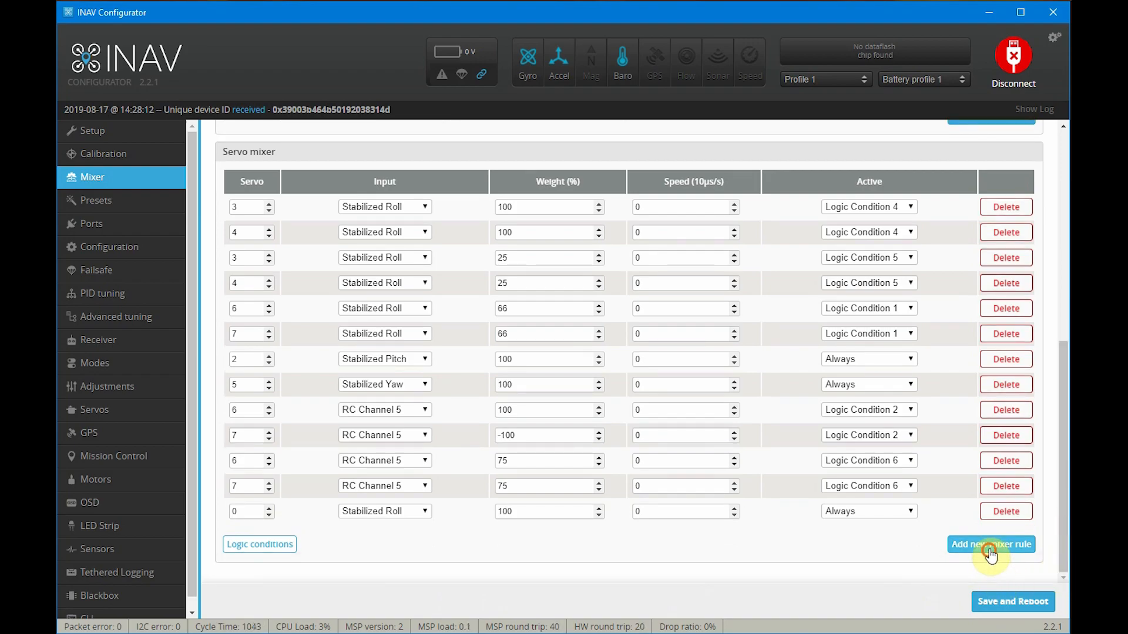
click(991, 569)
click(269, 508)
click(269, 509)
click(270, 533)
click(269, 533)
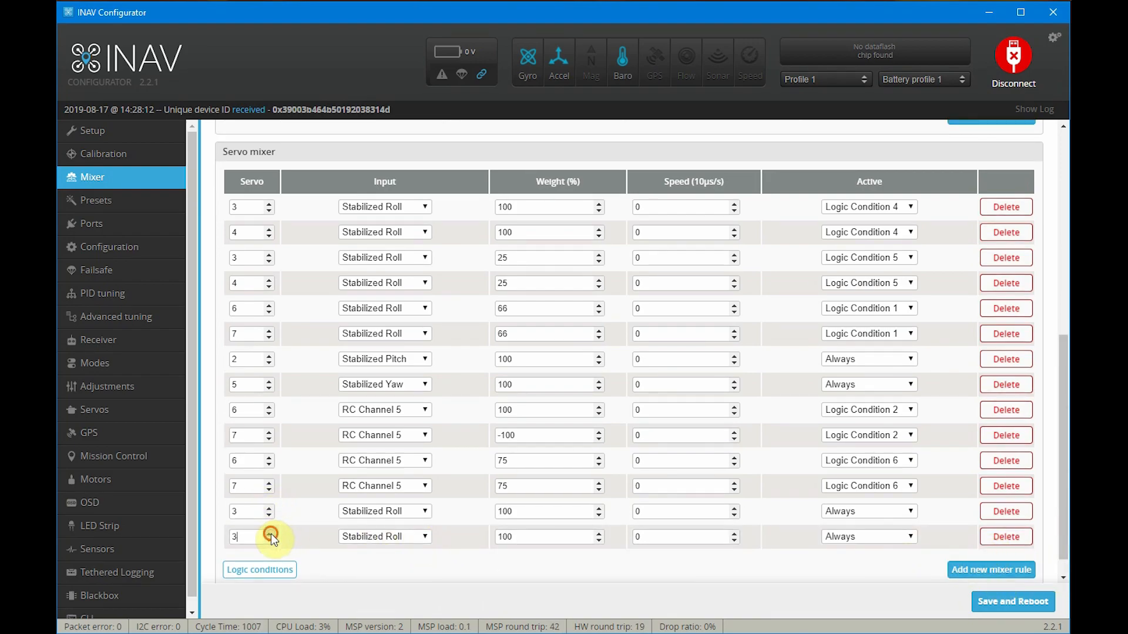
click(270, 533)
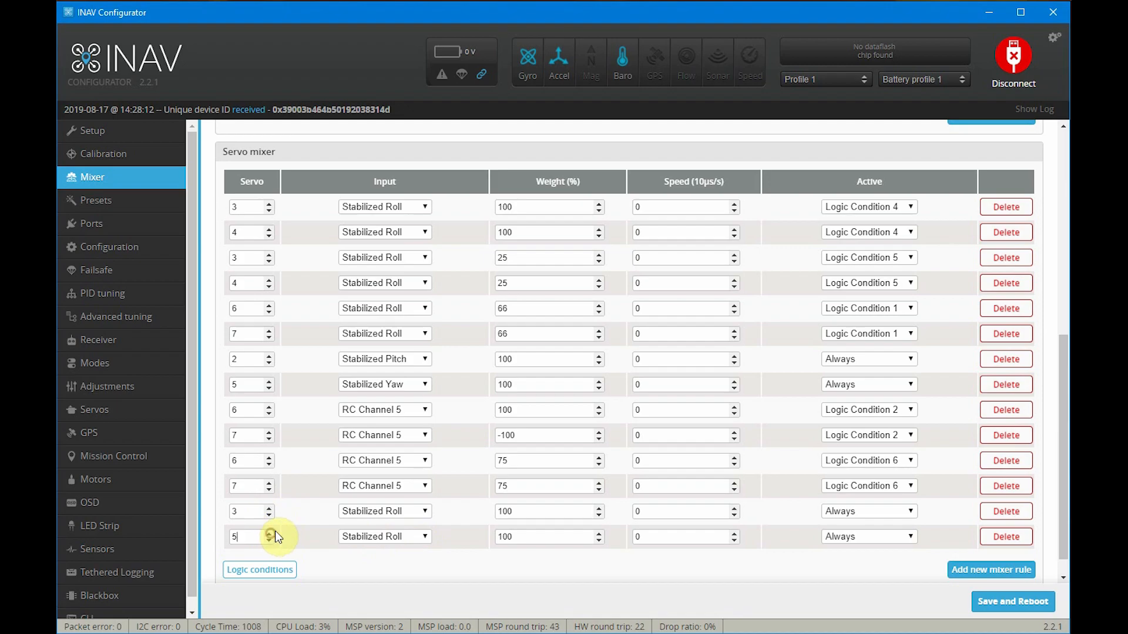
Set the input of the new servo 3 and servo 4 rules to RC Channel 5 and their weight to 75%.
click(366, 508)
click(385, 358)
click(385, 536)
click(405, 373)
double_click(517, 511)
text(75)
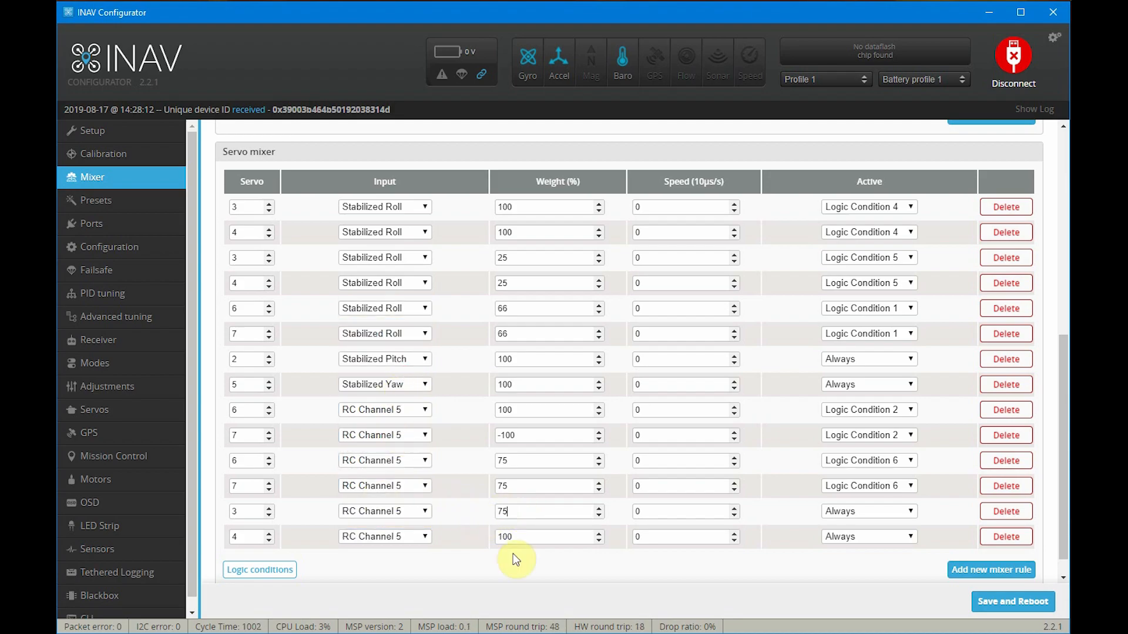
double_click(529, 537)
text(75)
Set the weight to -75% for the servo 7 rule on Logic Condition 6 and the RC Channel 5 rule for servo 3.
text(-)
click(497, 511)
text(-)
Make the RC Channel 5 rules for servo 3 and servo 4 active on Logic Condition 6.
click(867, 511)
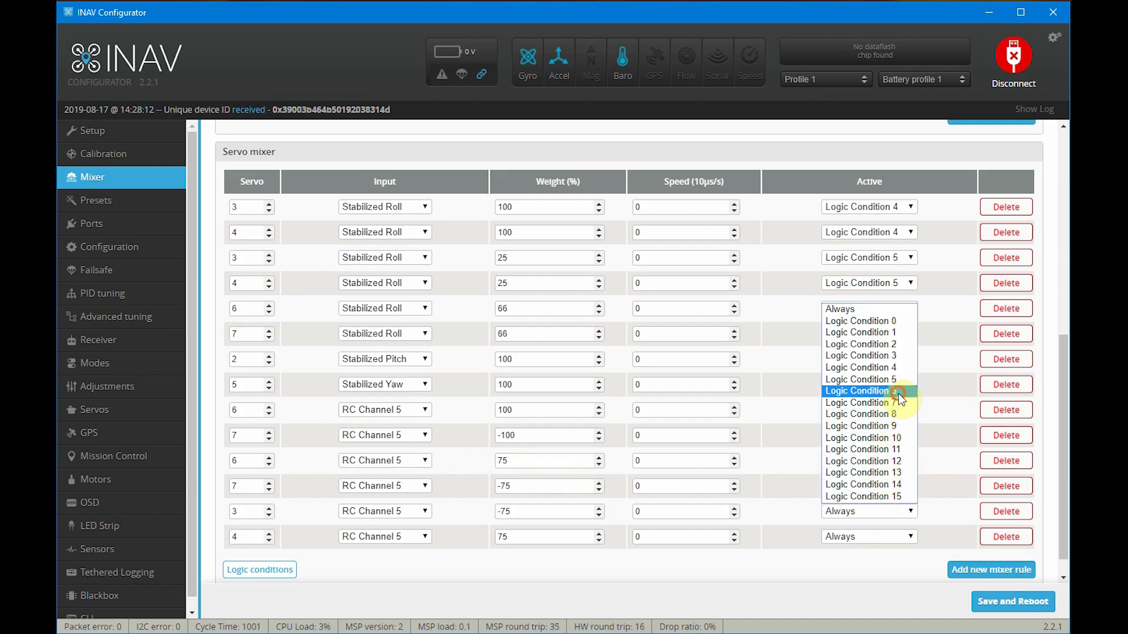
click(891, 425)
click(867, 537)
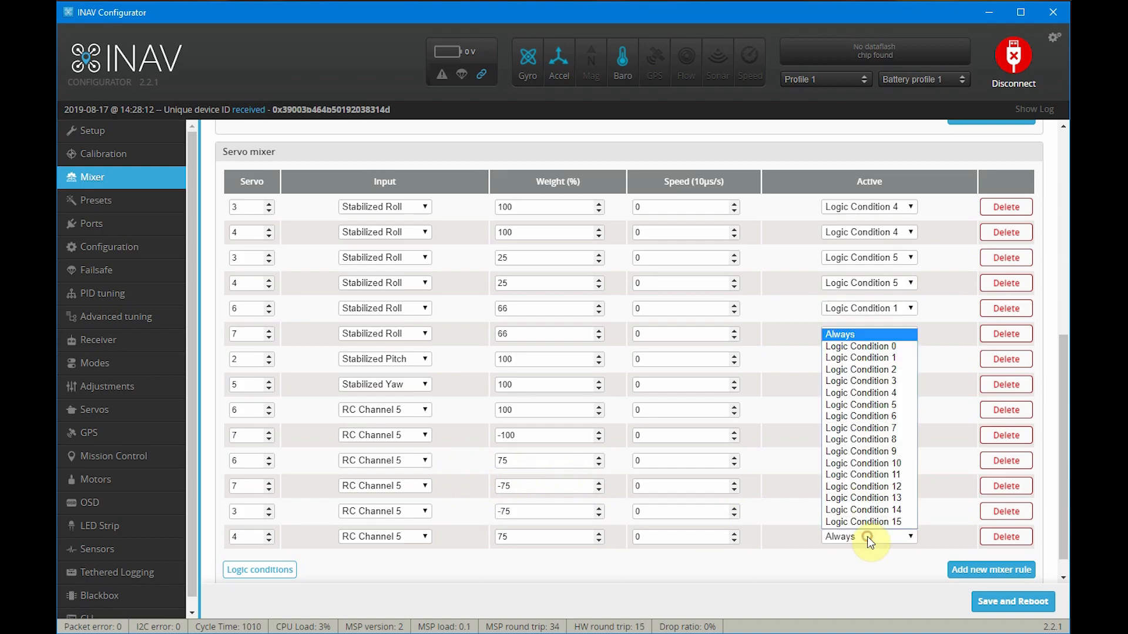
click(895, 416)
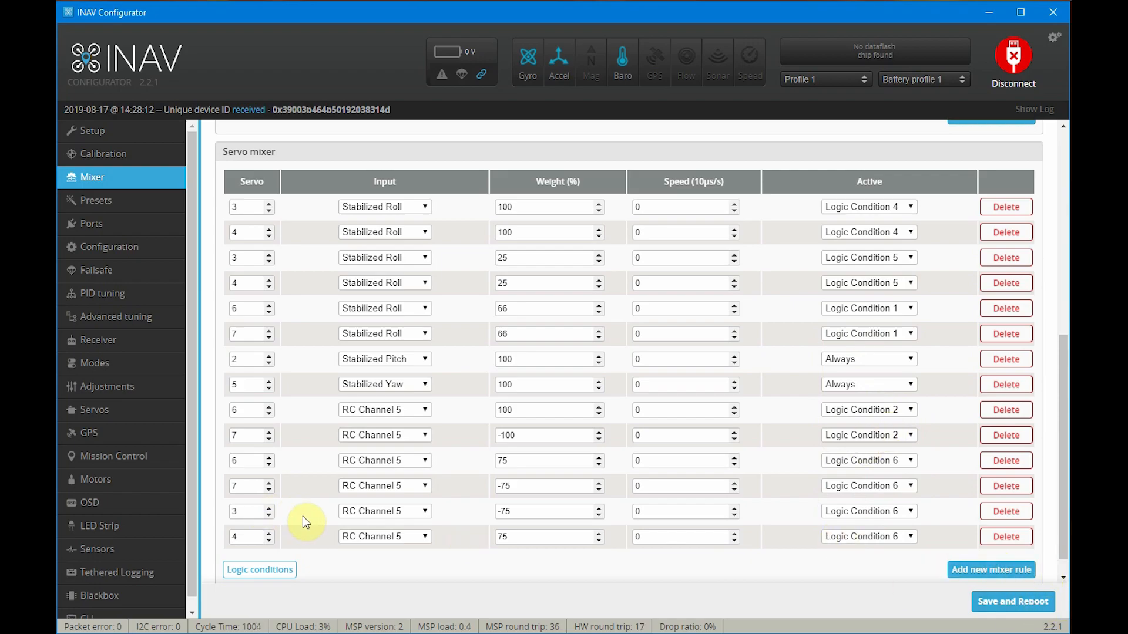
Add a servo mixer rule for servo 2 with RC Channel 5 as its input.
scroll(302, 517, down, 1)
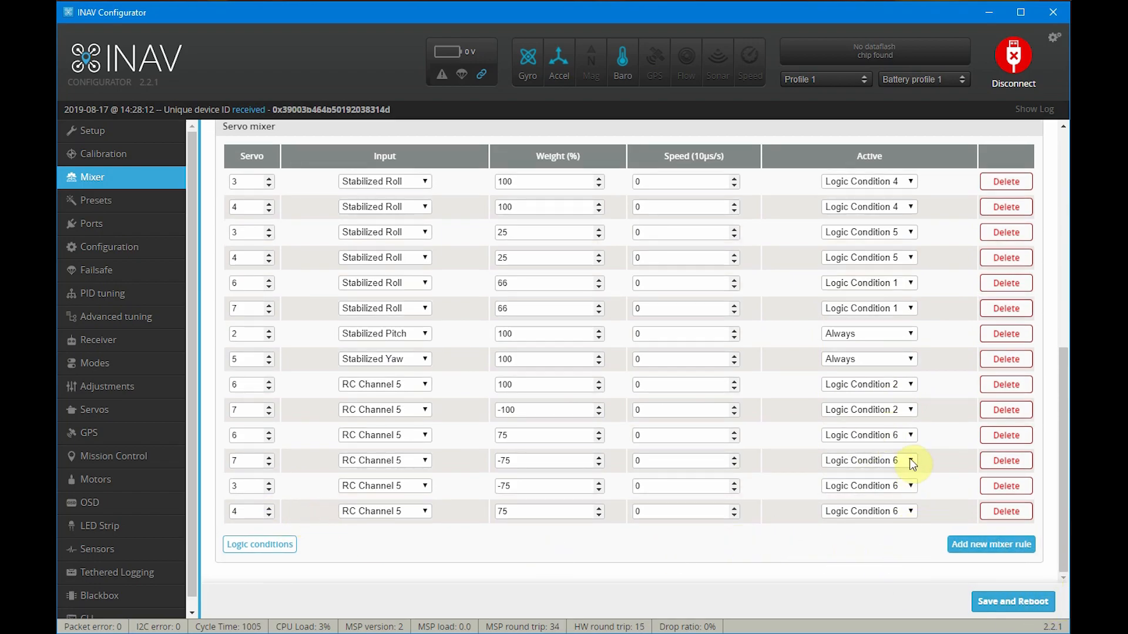
click(969, 546)
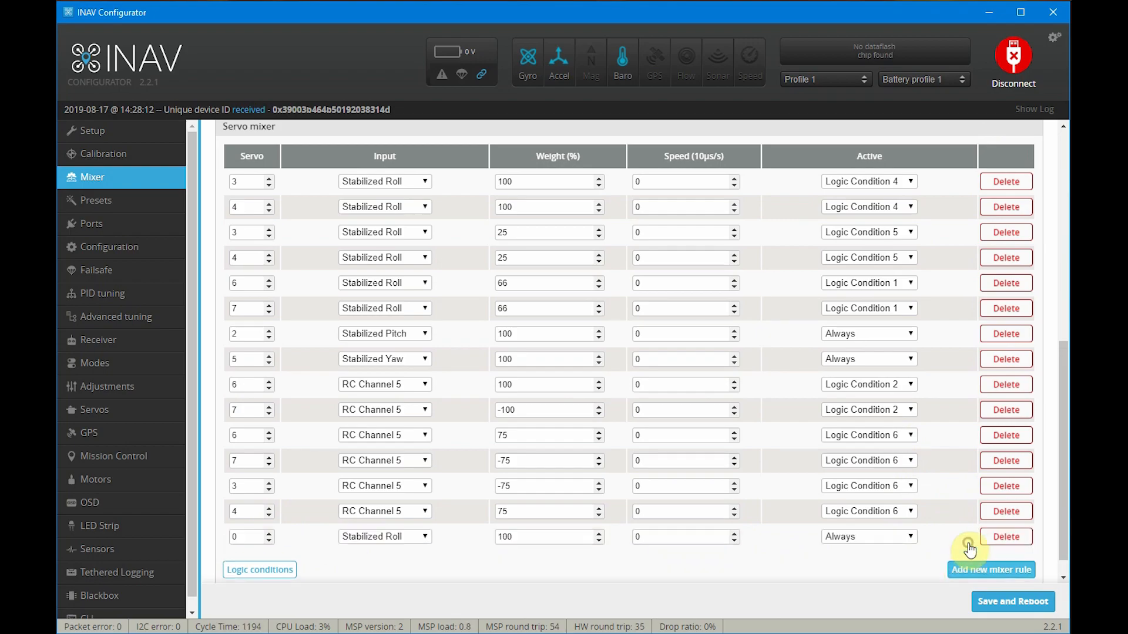
double_click(273, 533)
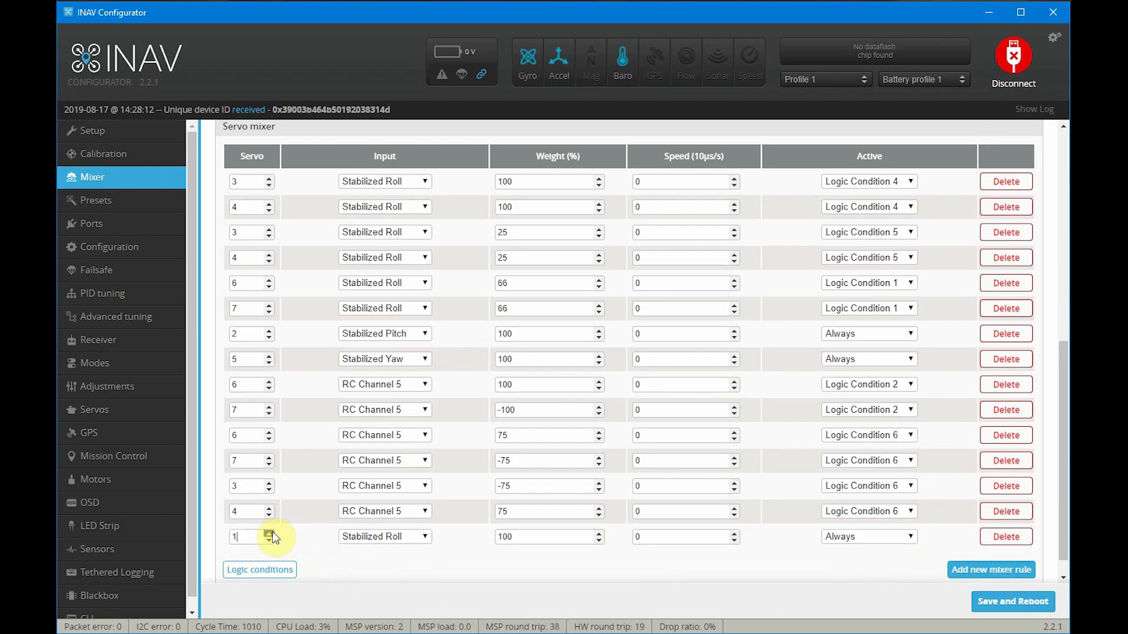
click(353, 540)
scroll(376, 487, down, 1)
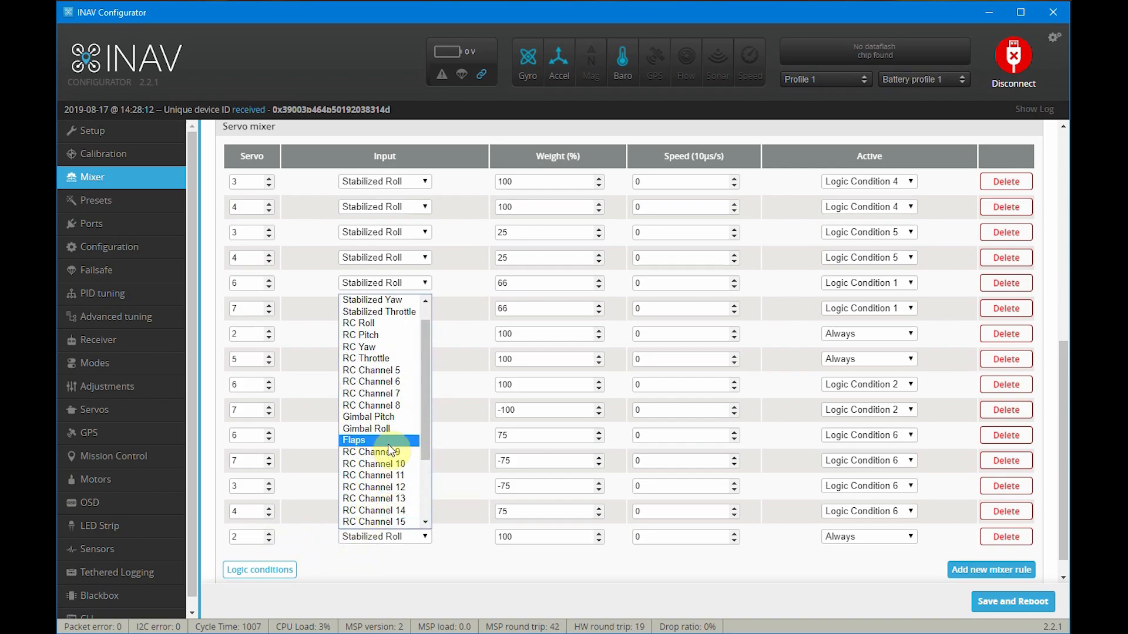
click(405, 376)
Set the weight of the RC Channel 5 rule for servo 2 to -10% and activate it on Logic Condition 2.
double_click(514, 537)
text(-10)
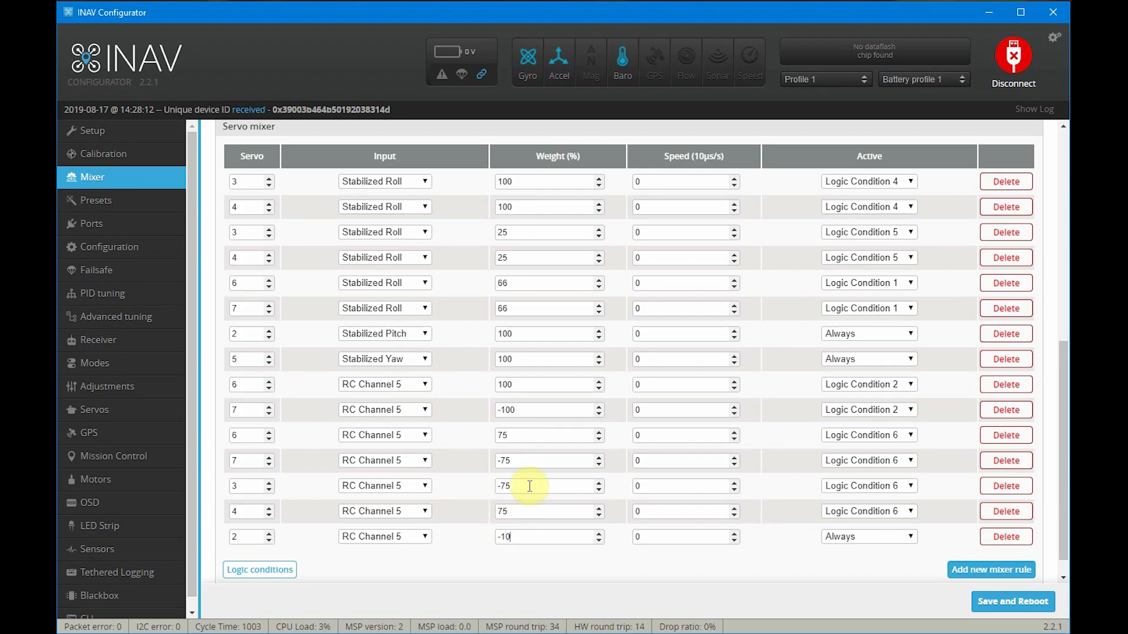
click(878, 537)
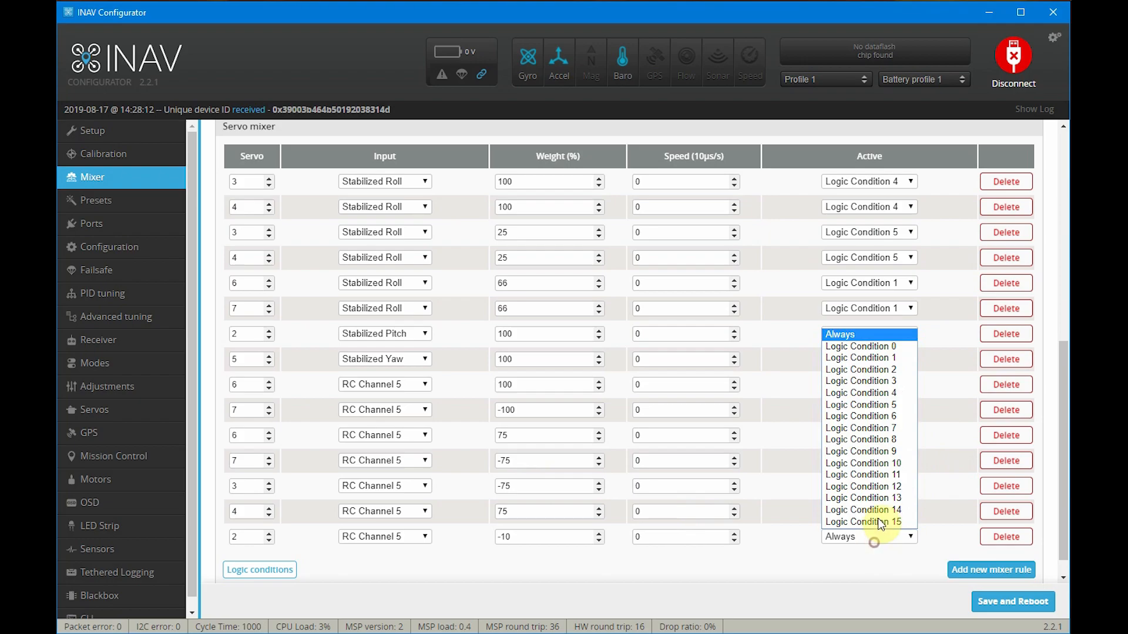
click(867, 370)
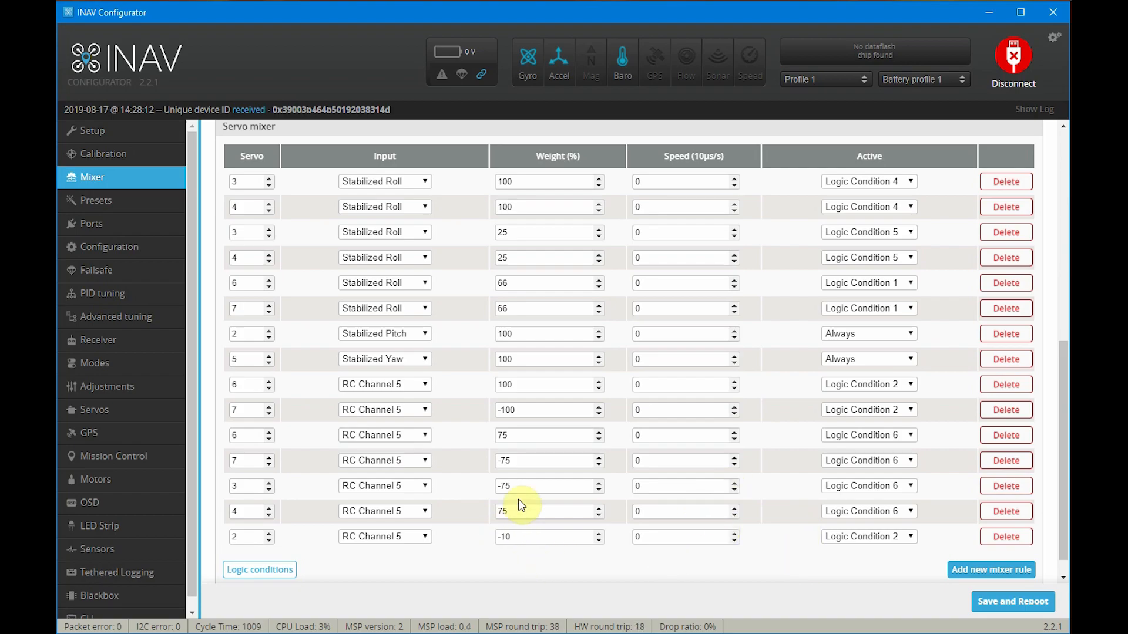
Save the mixer configuration and reboot the flight controller.
scroll(542, 487, down, 1)
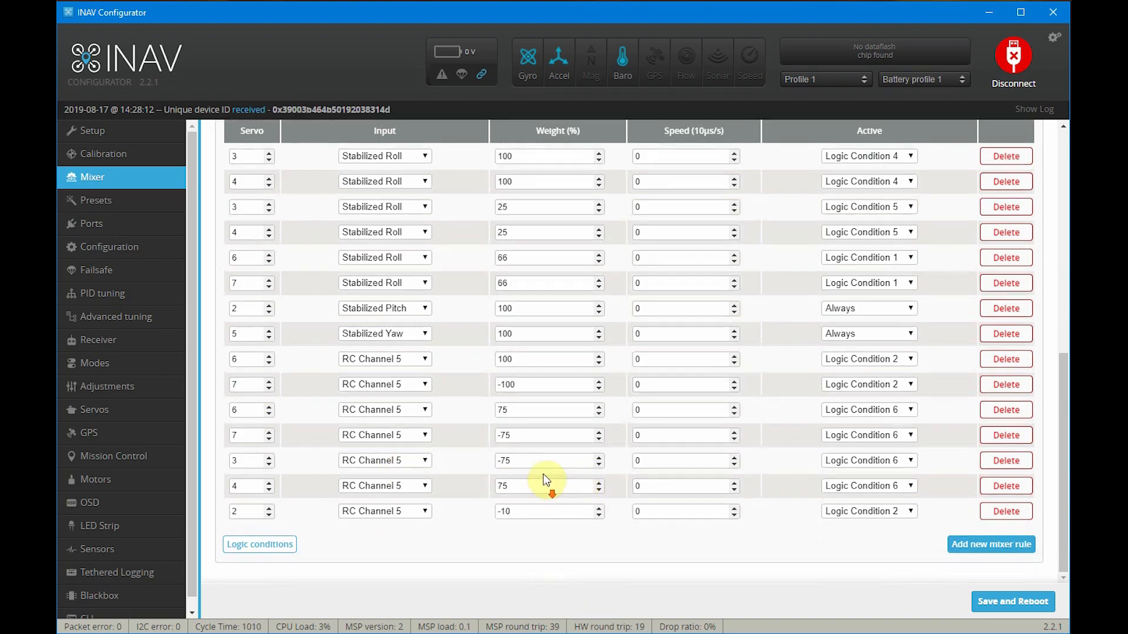
scroll(529, 487, up, 6)
click(1028, 608)
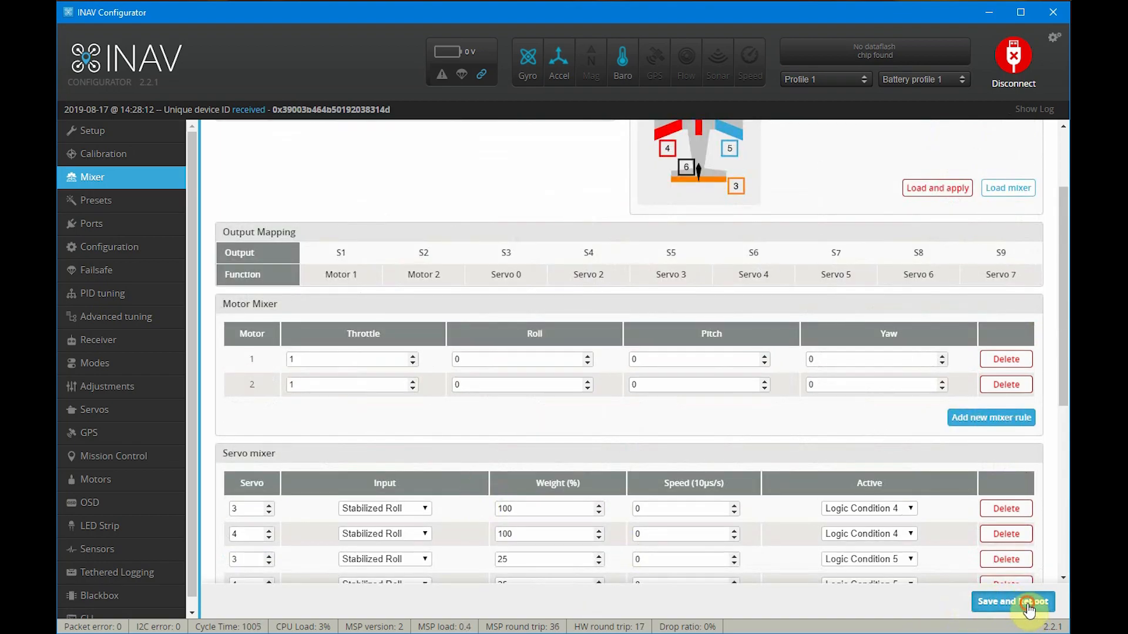